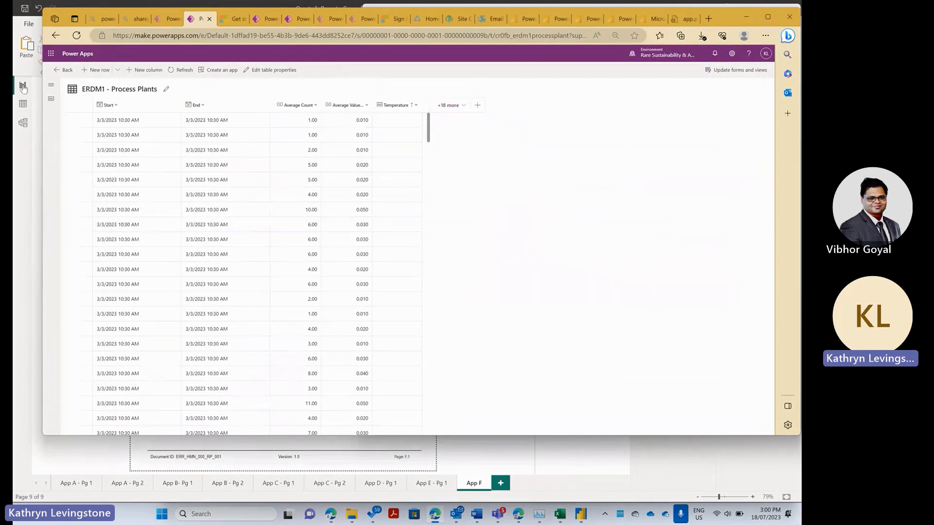
- Leave the ERDM1 - Process Plants edit view and go back to the Power Apps home page
click(55, 71)
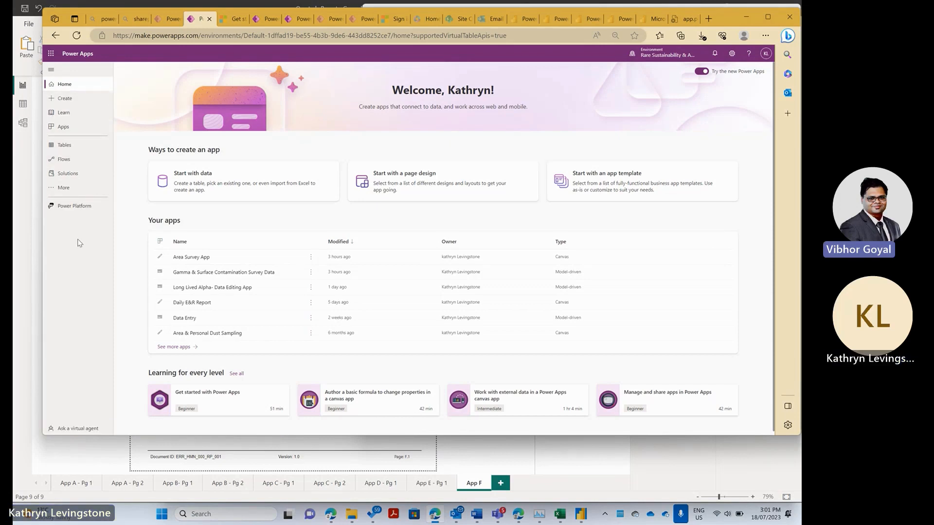
- Find the Monitoring Data - Master BI table under Tables, preview its data, and return to its details page
click(80, 145)
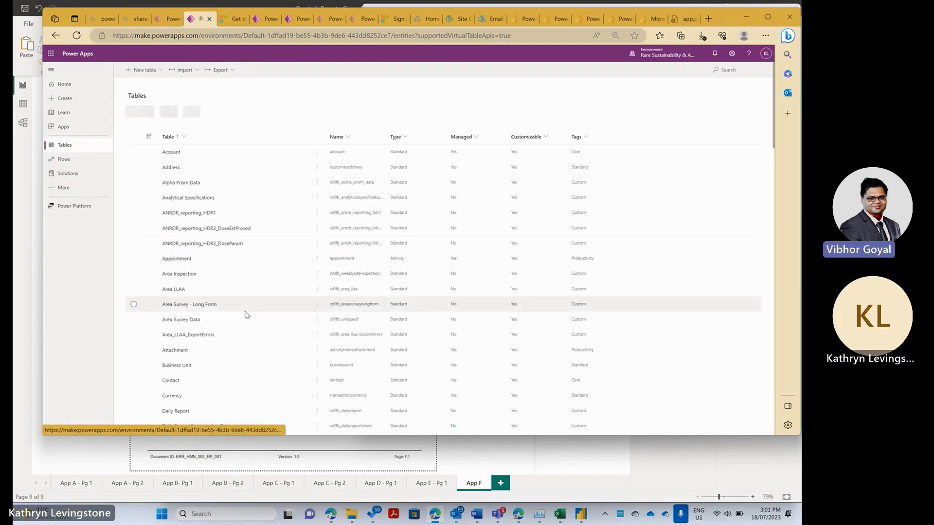
scroll(244, 313, down, 4)
scroll(245, 315, down, 5)
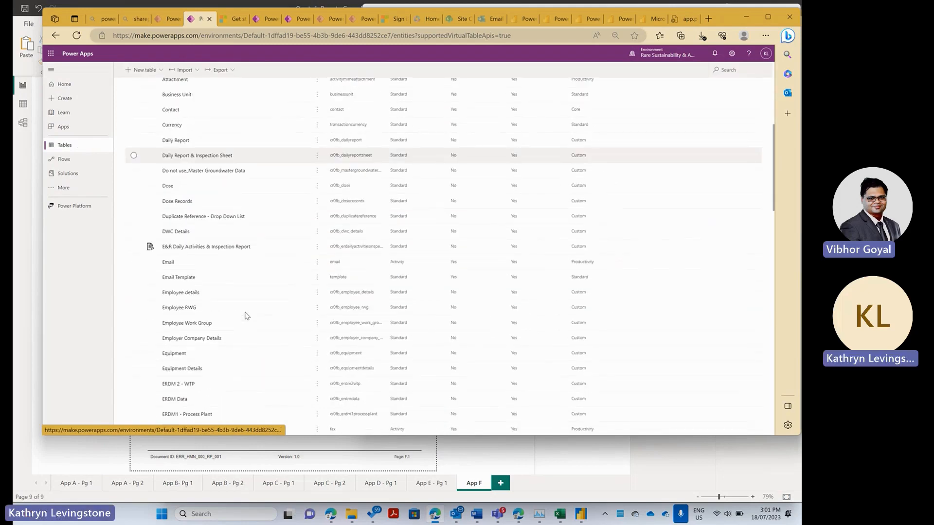
scroll(245, 316, down, 10)
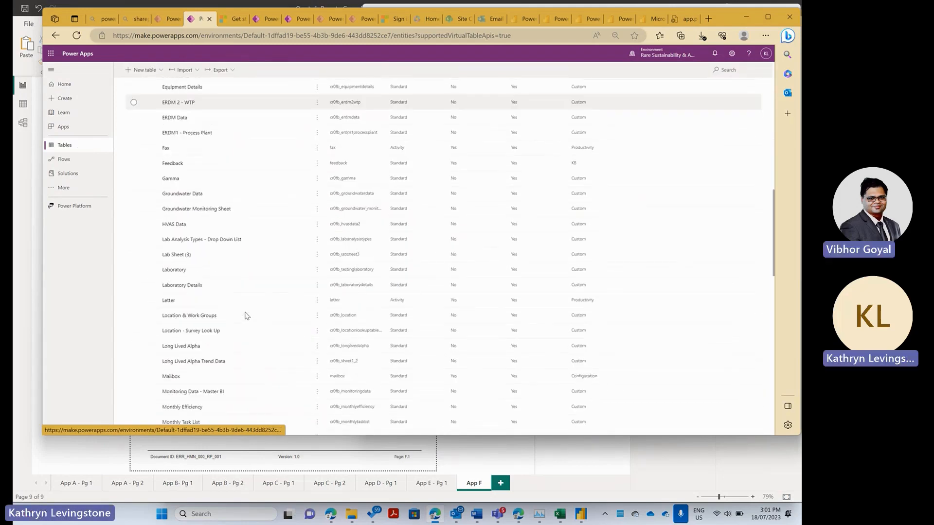
scroll(245, 316, down, 15)
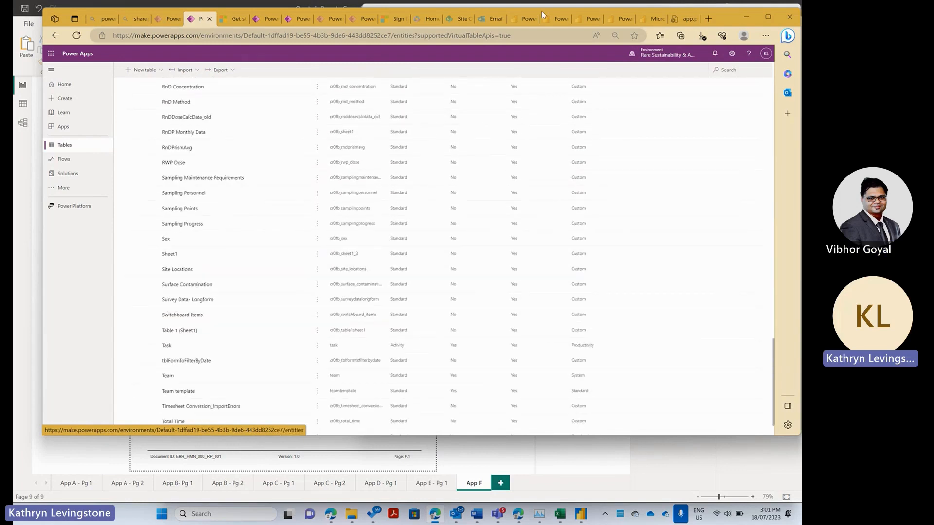
click(712, 73)
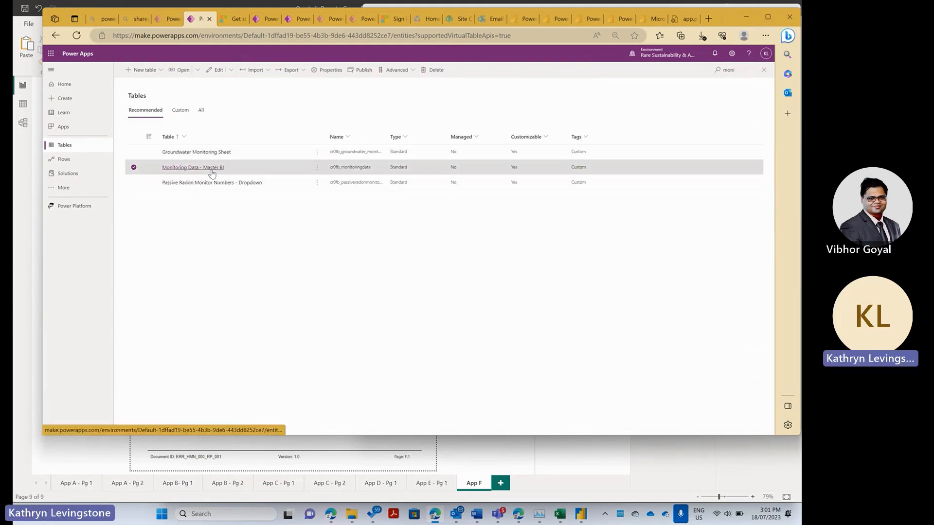
click(211, 168)
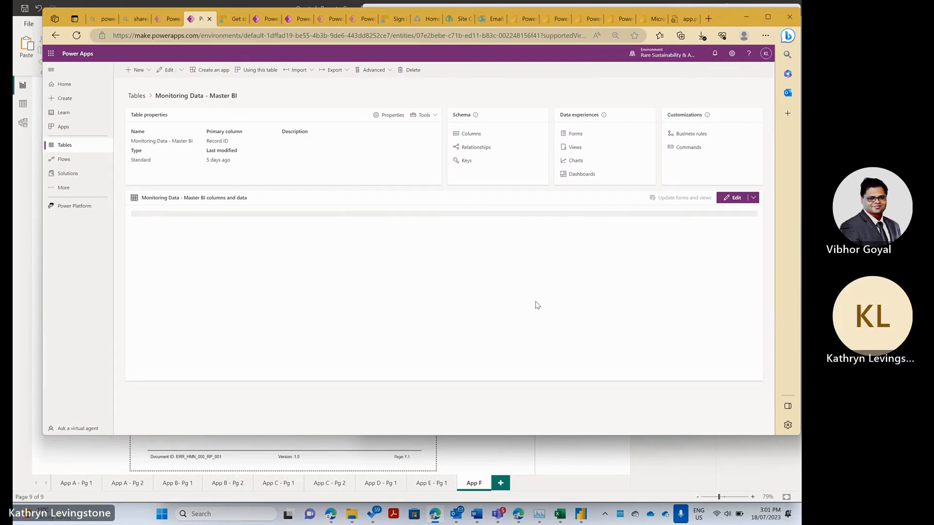
click(734, 197)
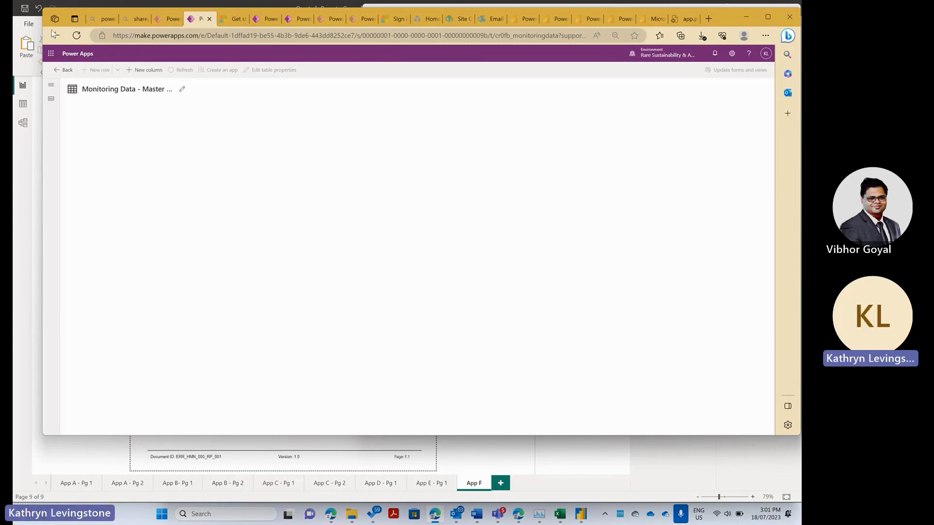
click(57, 34)
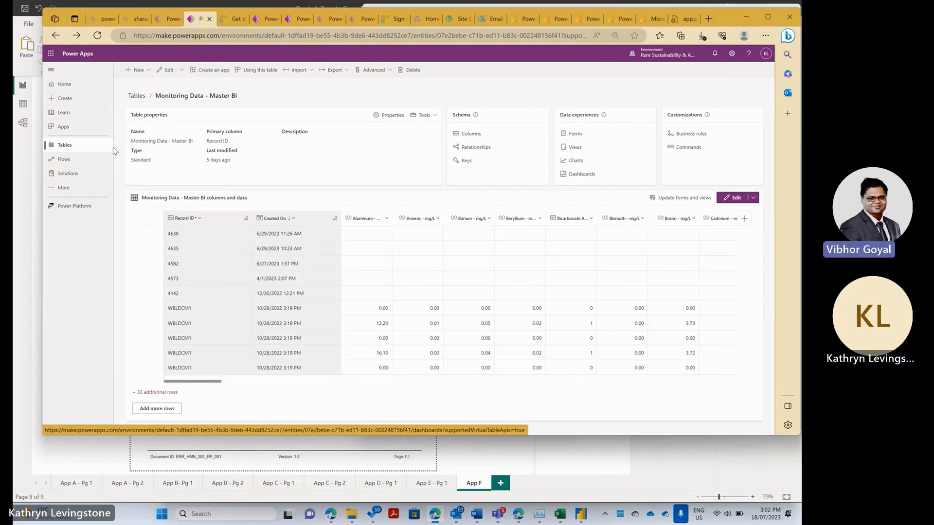
- Enable 'Can be taken offline' in the table's advanced properties and save
click(390, 116)
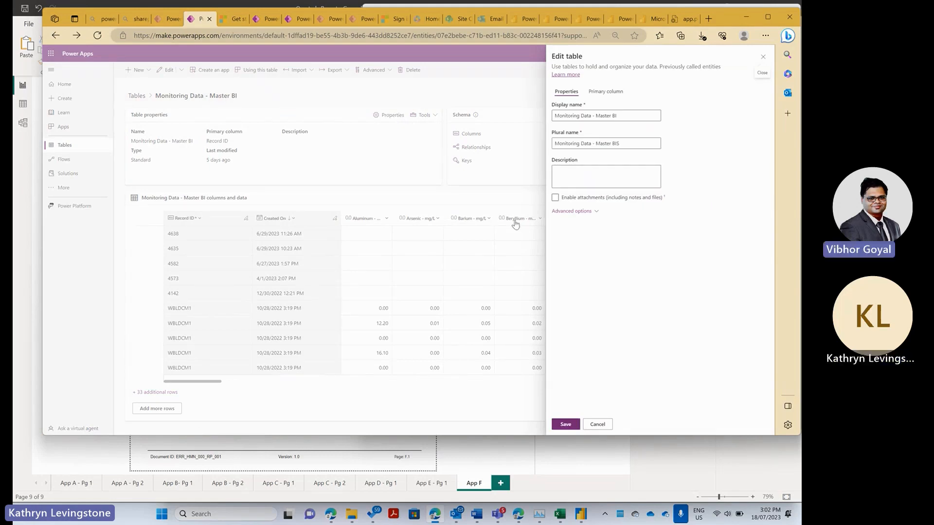
click(589, 210)
scroll(611, 286, down, 5)
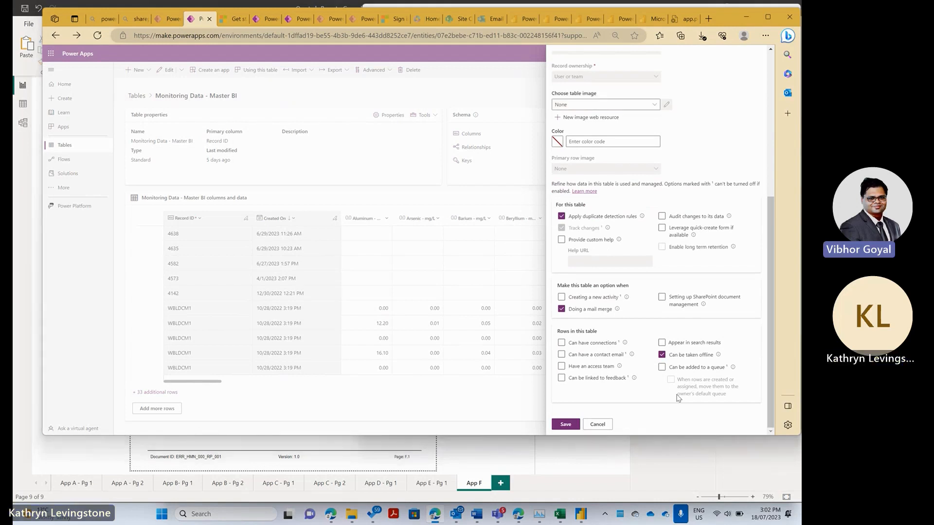
click(559, 426)
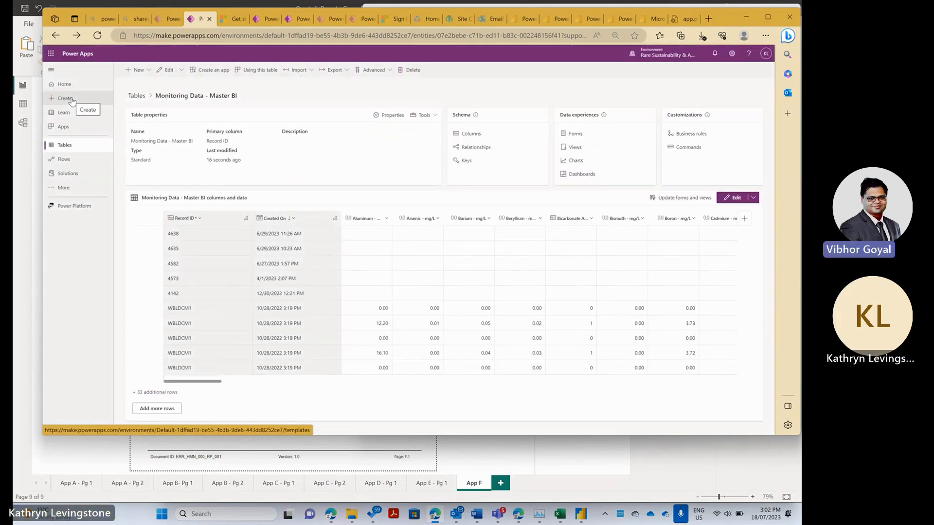
- Start a new solution with the display name 'Offline Trial App'
click(67, 173)
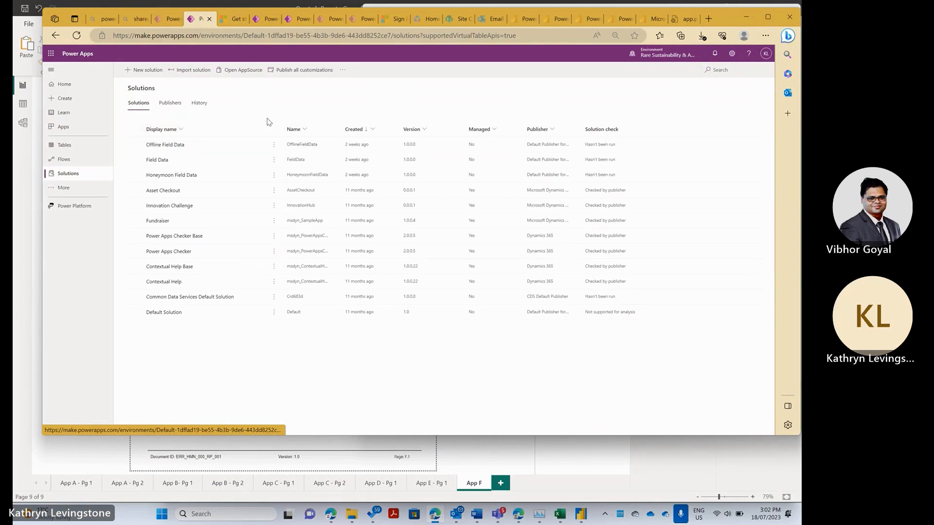
click(151, 71)
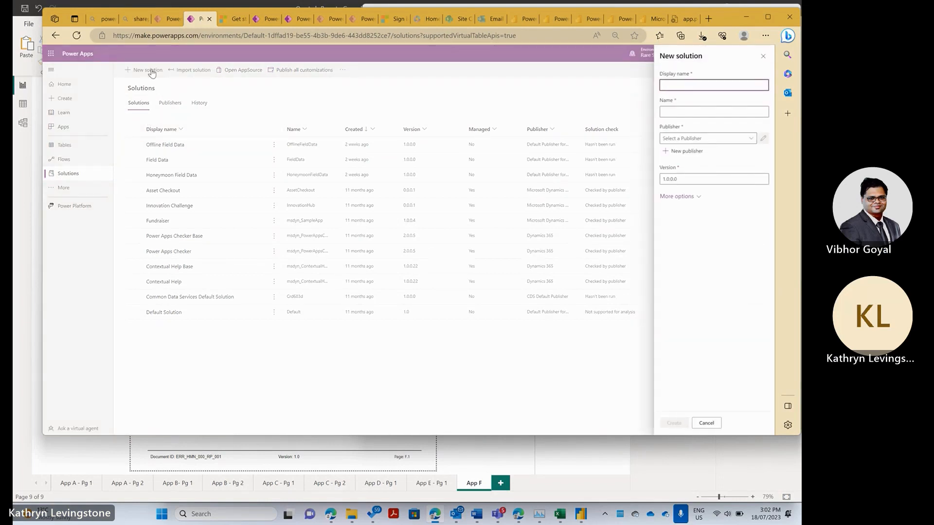
click(682, 86)
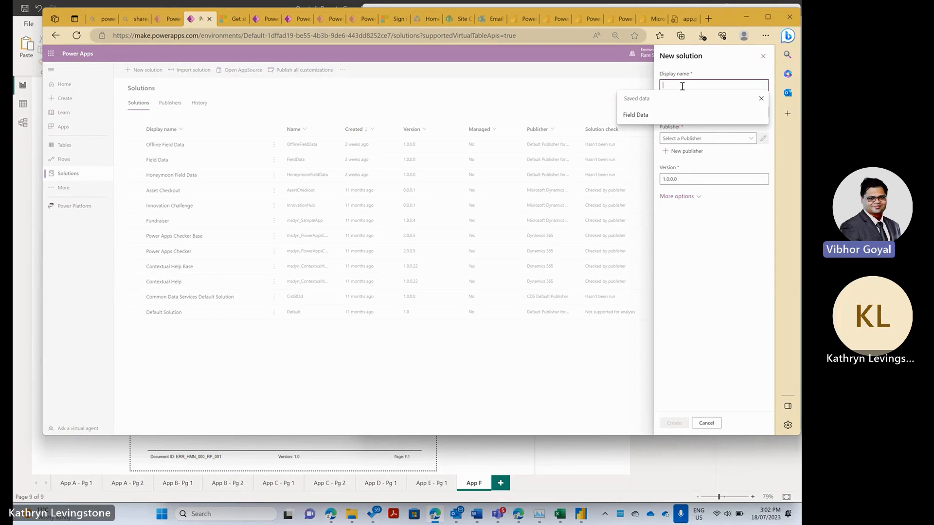
text(Of)
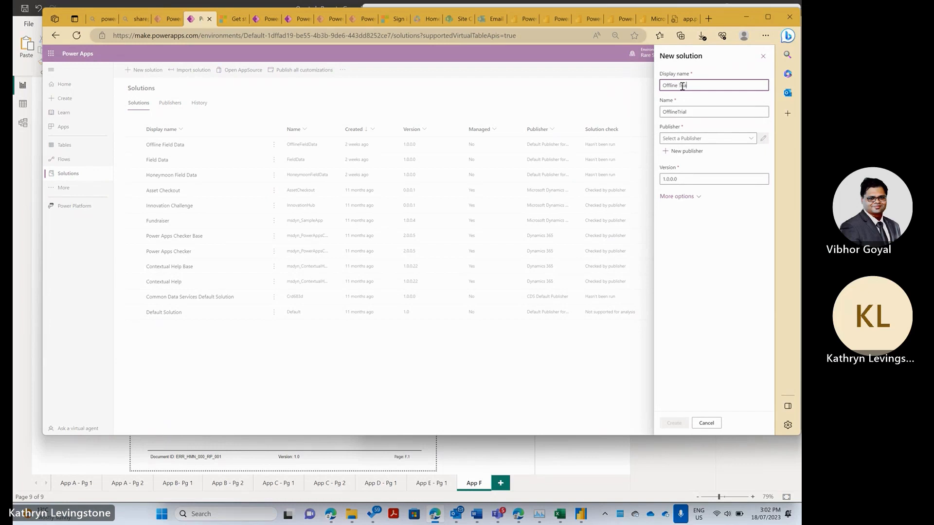
text(fline Trial App)
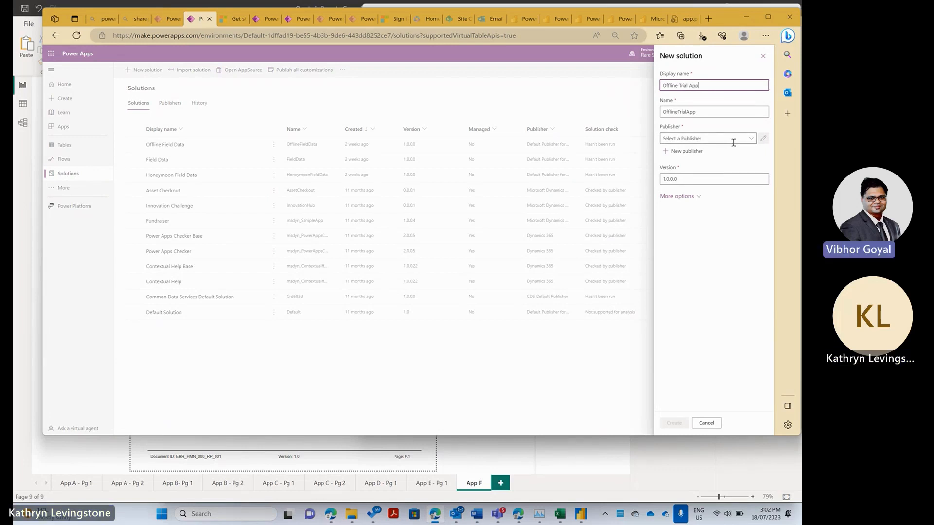
- Set the solution's publisher to CDS Default Publisher and create it
click(748, 139)
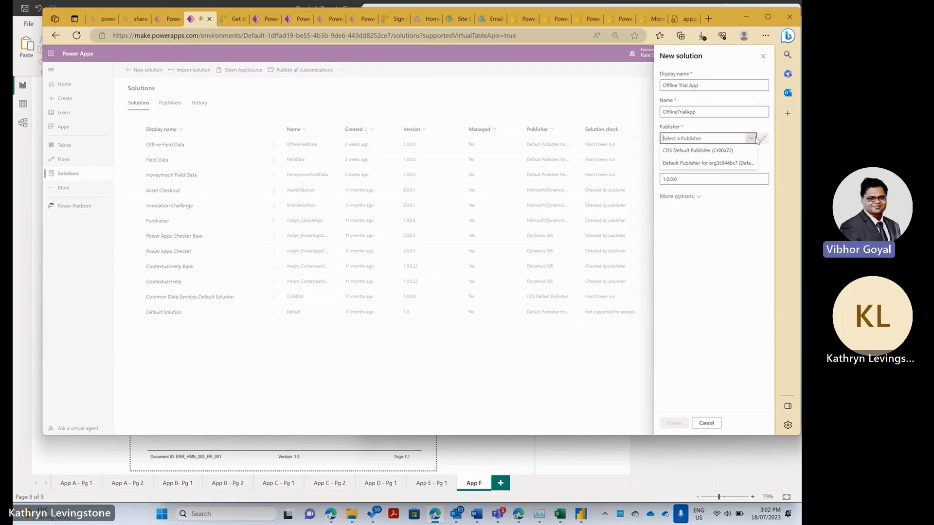
click(721, 165)
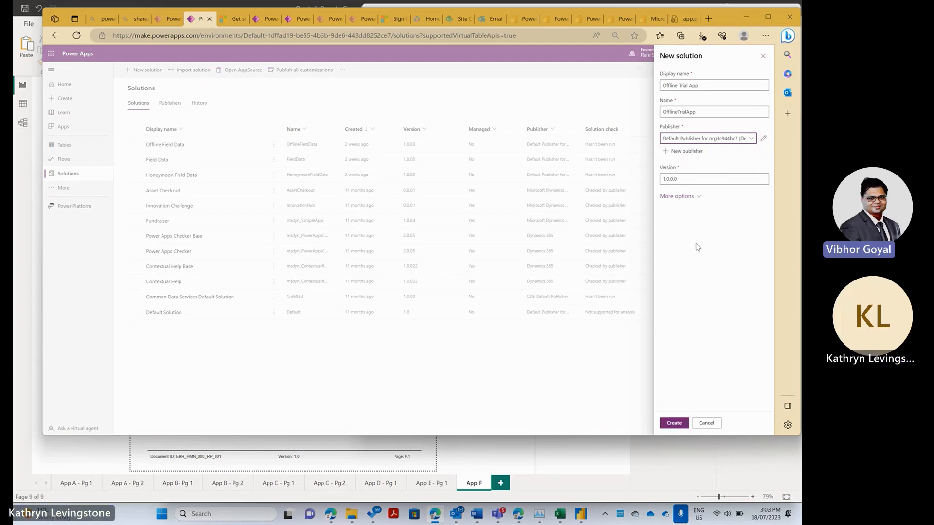
click(743, 138)
click(737, 147)
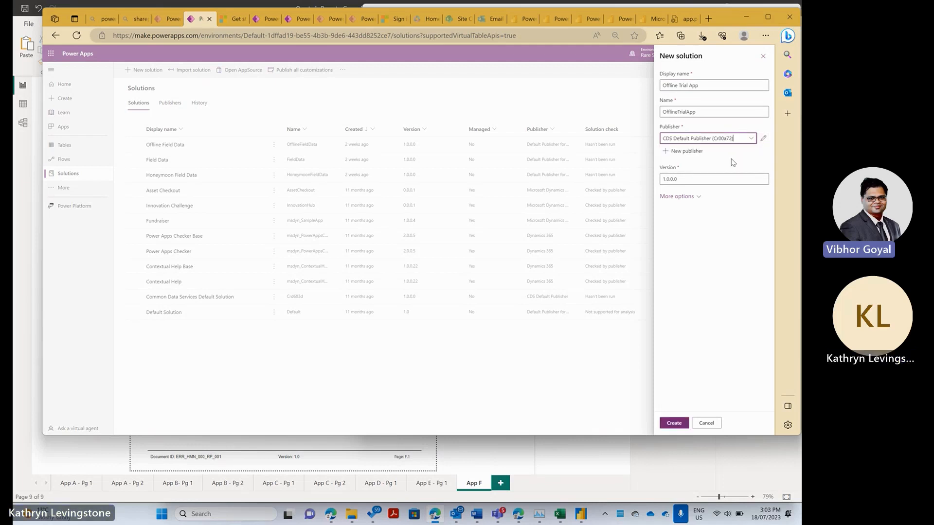
click(674, 423)
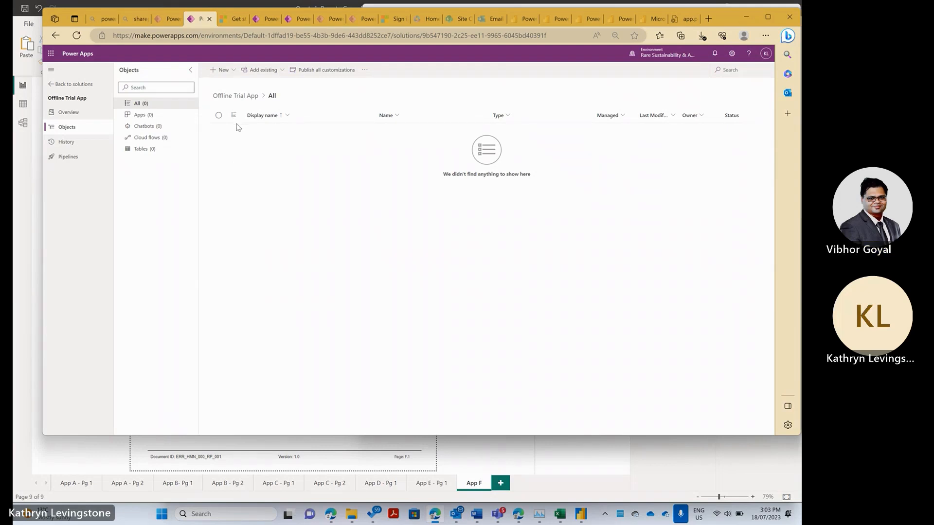
- Add a new canvas app to the Offline Trial App solution via New > App > Canvas app
click(365, 70)
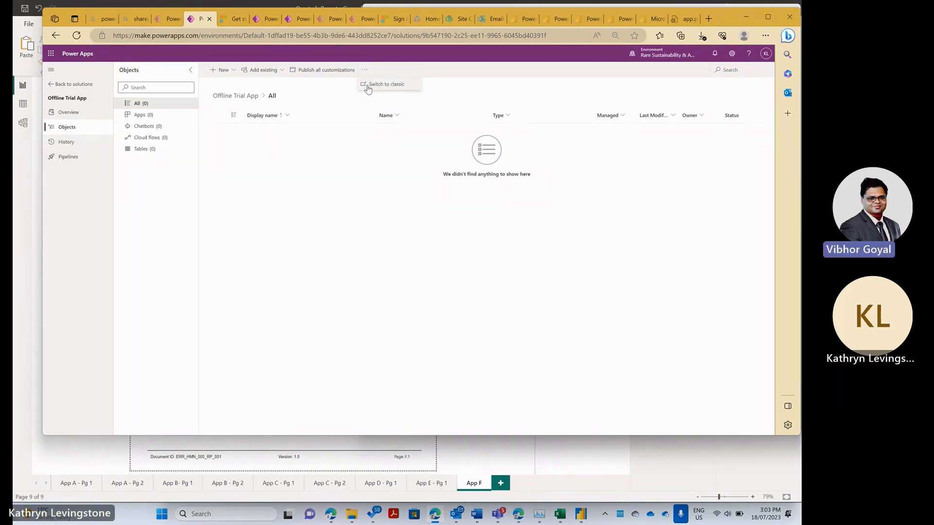
click(290, 212)
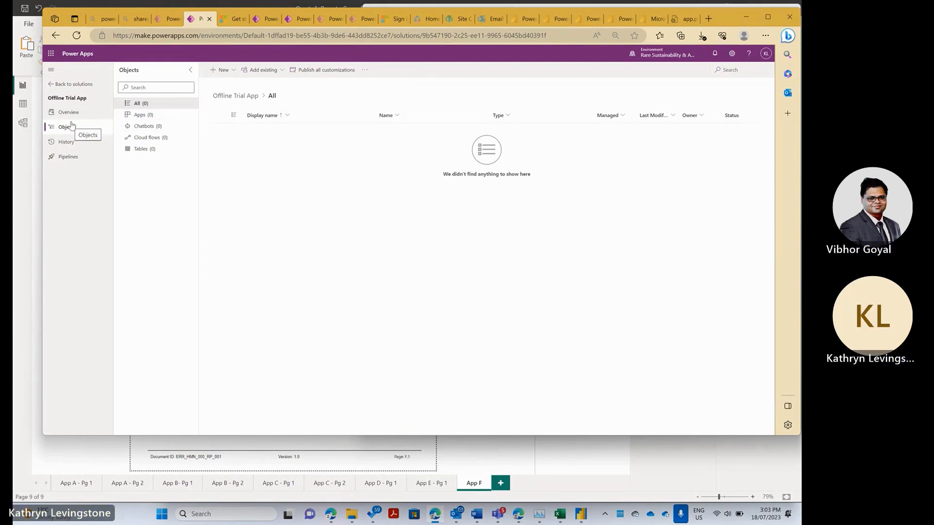
click(221, 69)
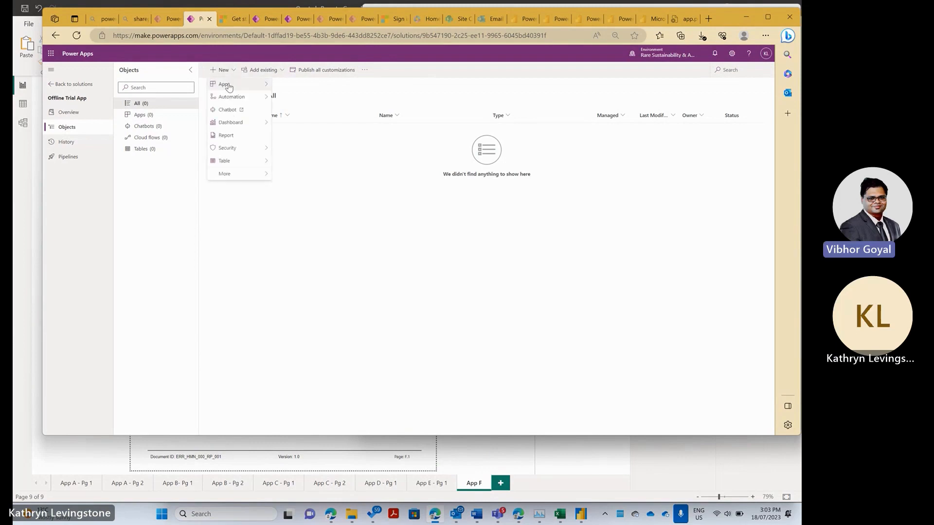
mouse_move(227, 86)
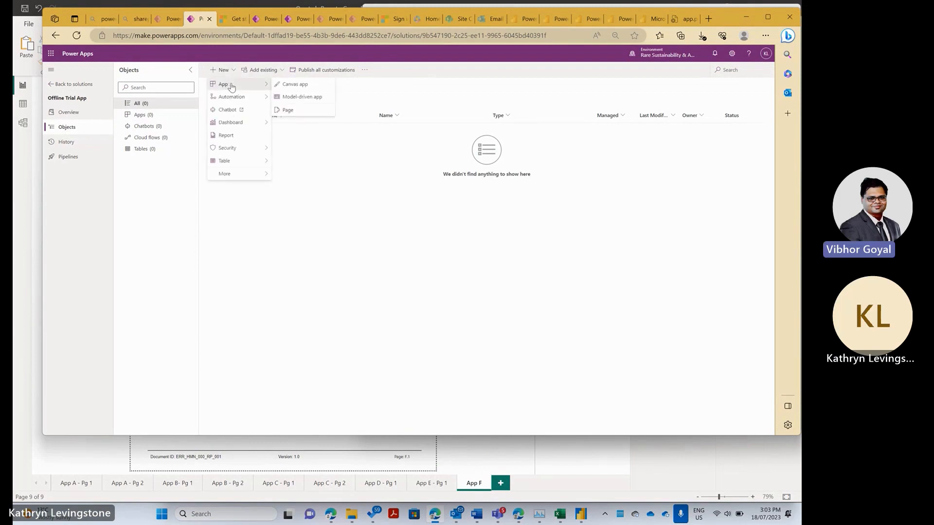
click(281, 85)
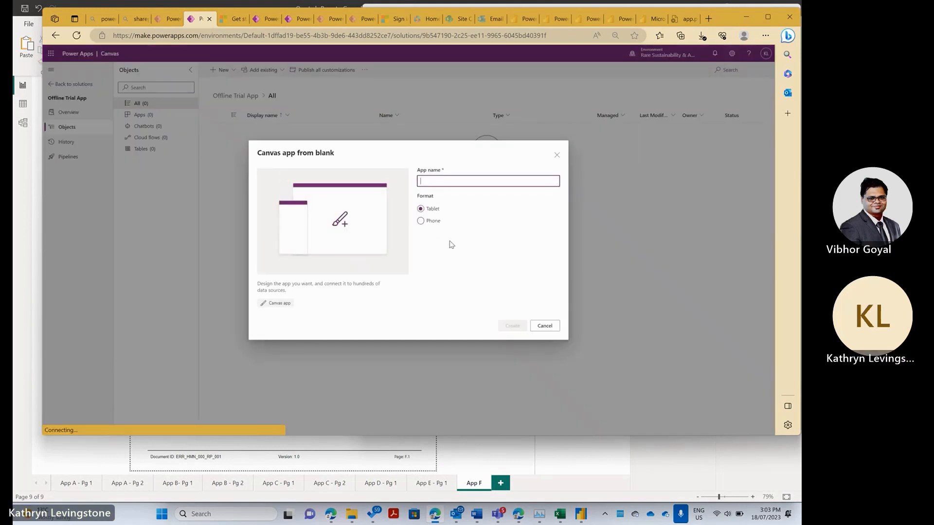
- Create a Phone-format blank canvas app named 'Field Data Entry'
click(431, 222)
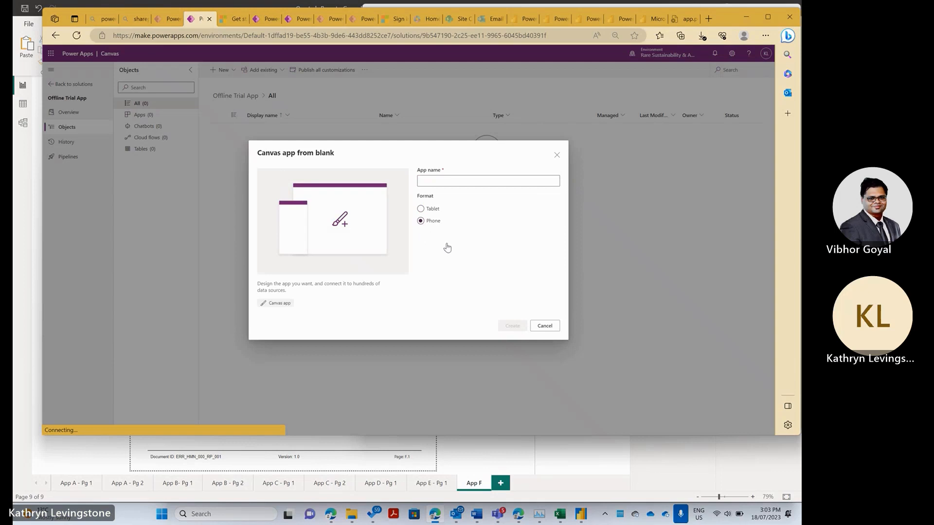
click(476, 181)
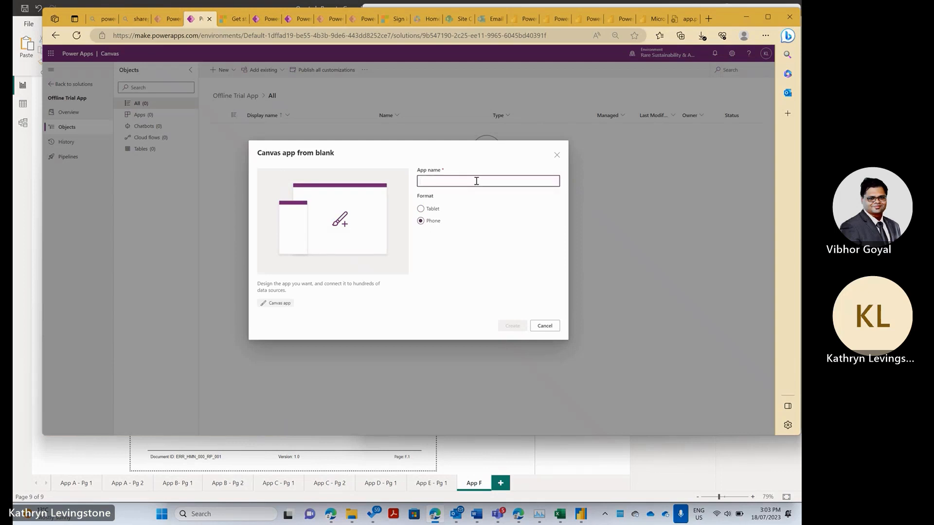
text(Field Data Entry)
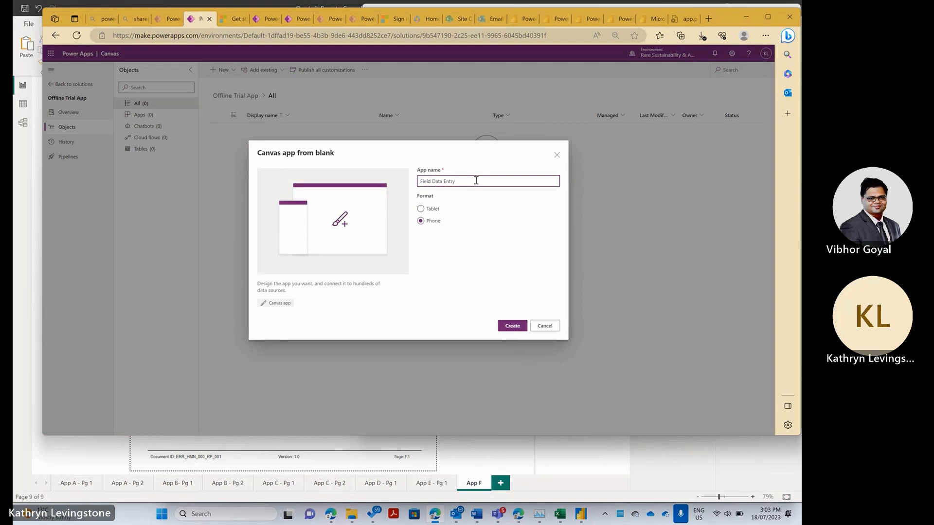
click(507, 326)
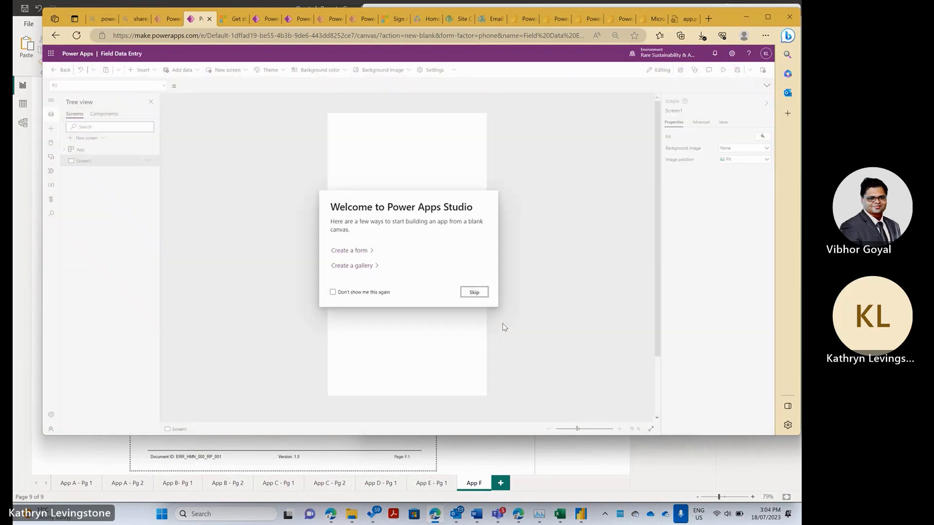
- Skip the welcome prompt and open the Support page of the app Settings
click(478, 294)
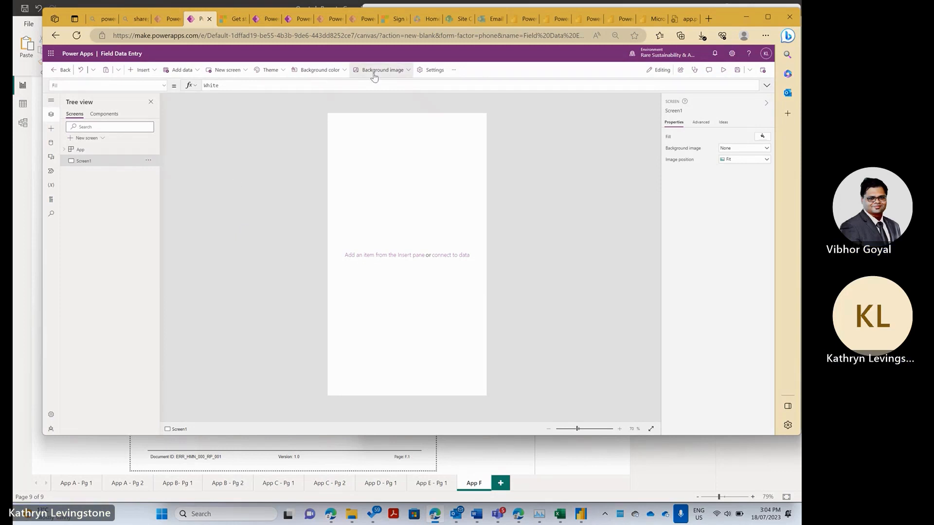
click(429, 72)
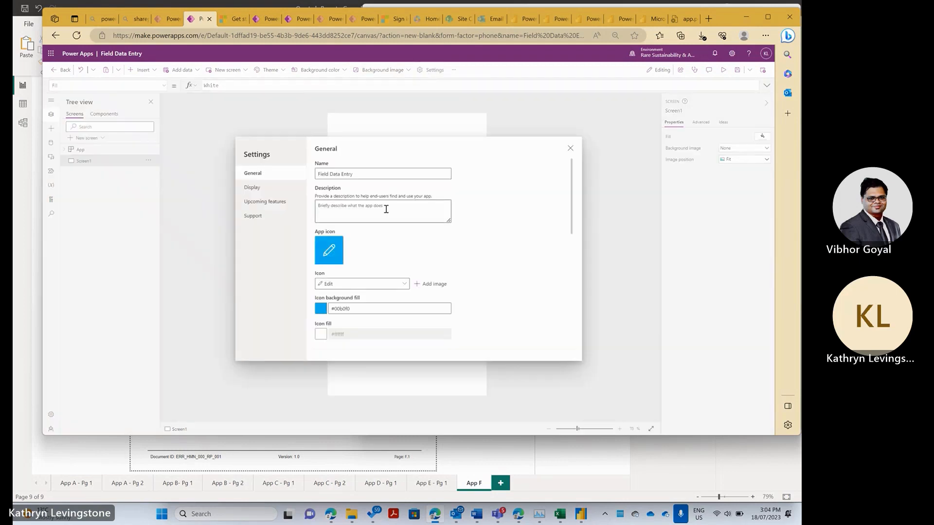
scroll(379, 267, down, 10)
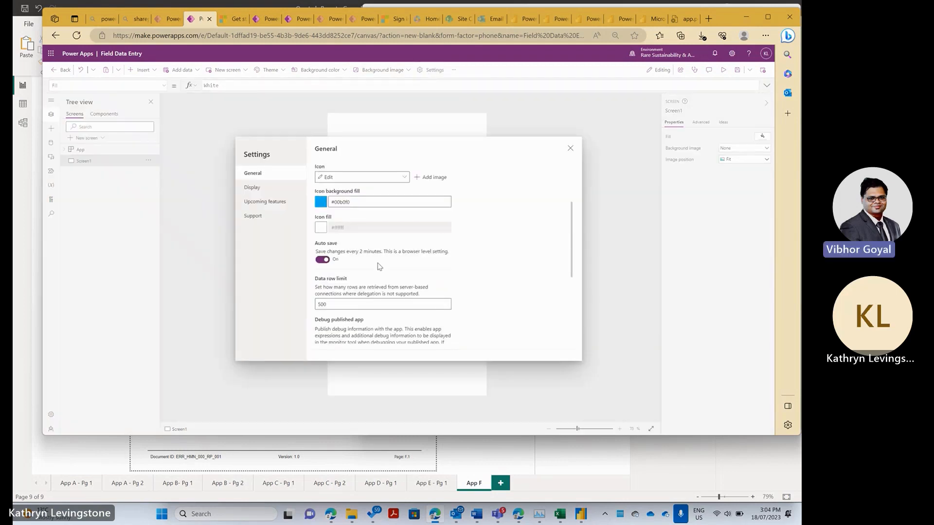
click(266, 221)
scroll(371, 259, down, 3)
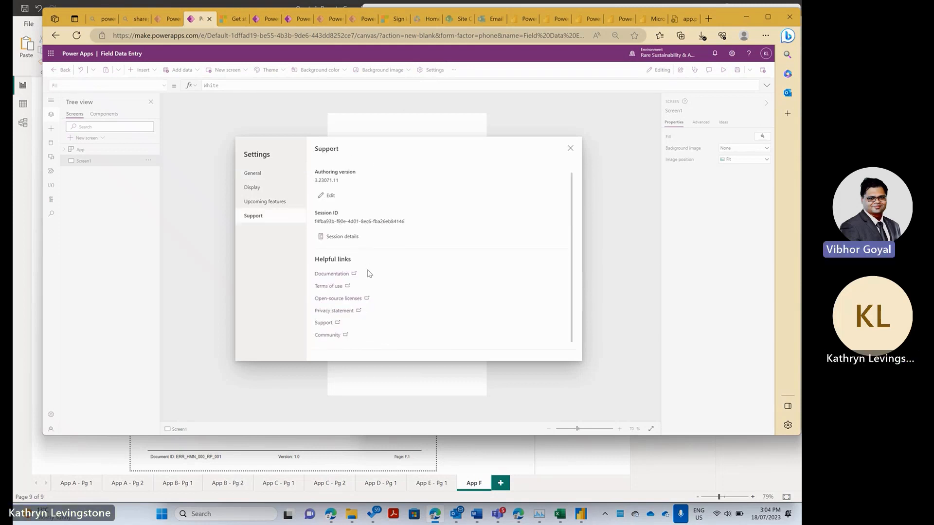
scroll(369, 274, up, 3)
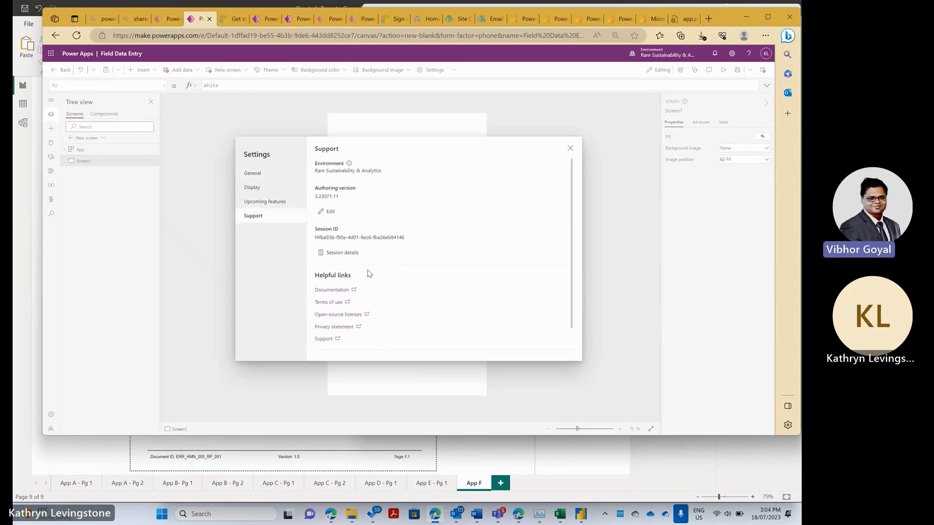
- Select authoring version 3.23071.11 (recommended), then cancel, keeping the version unchanged
click(328, 212)
click(397, 290)
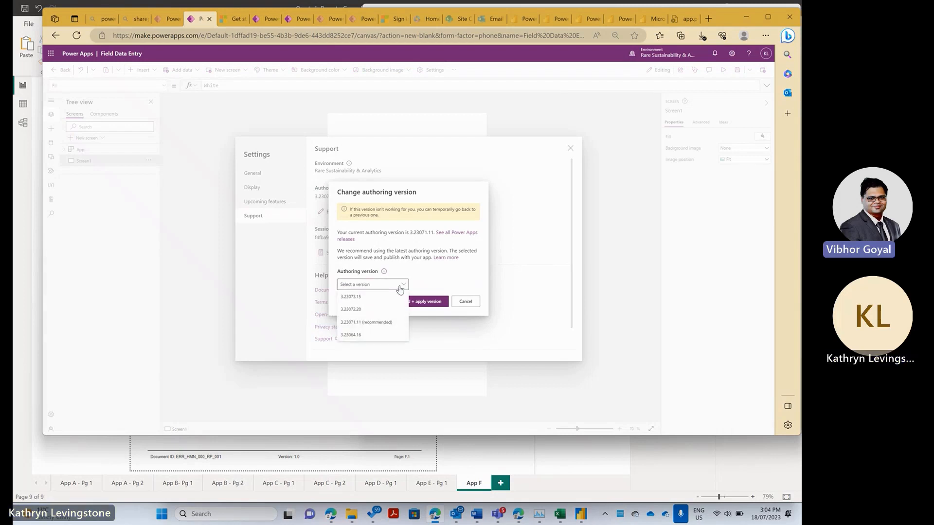
click(387, 323)
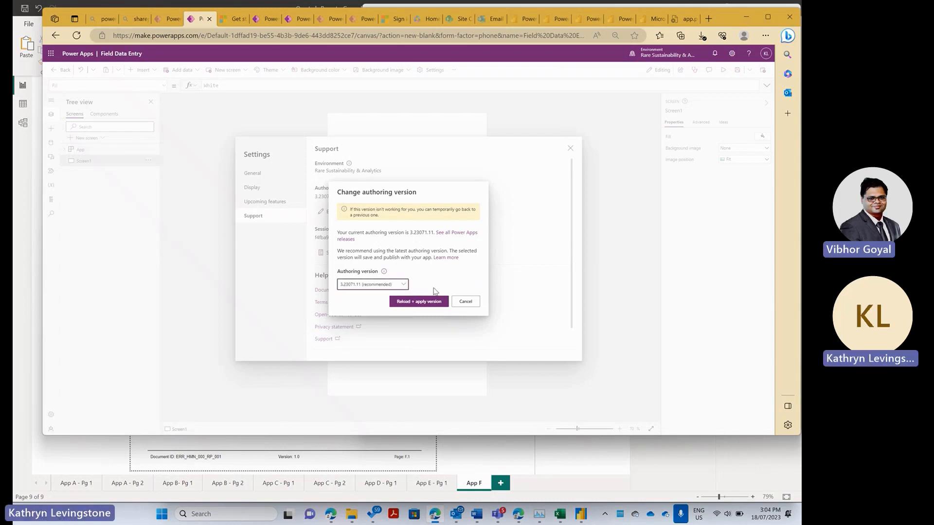
click(465, 301)
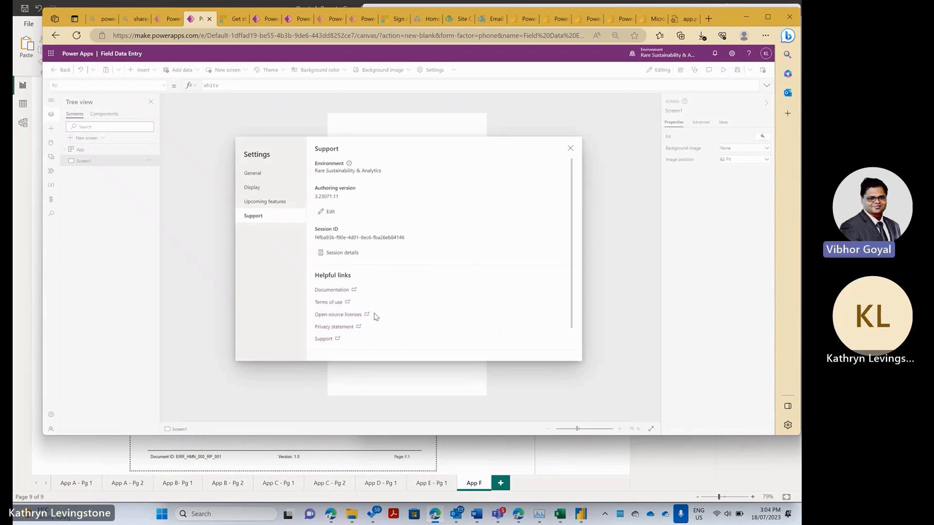
- Search Upcoming features and switch on the Experimental Dataverse offline toggle
click(278, 207)
scroll(436, 298, down, 2)
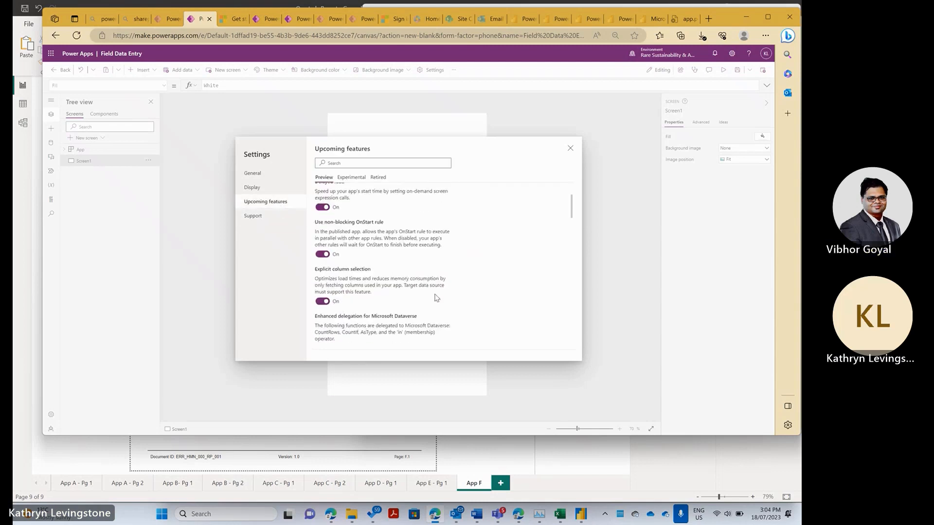
click(372, 164)
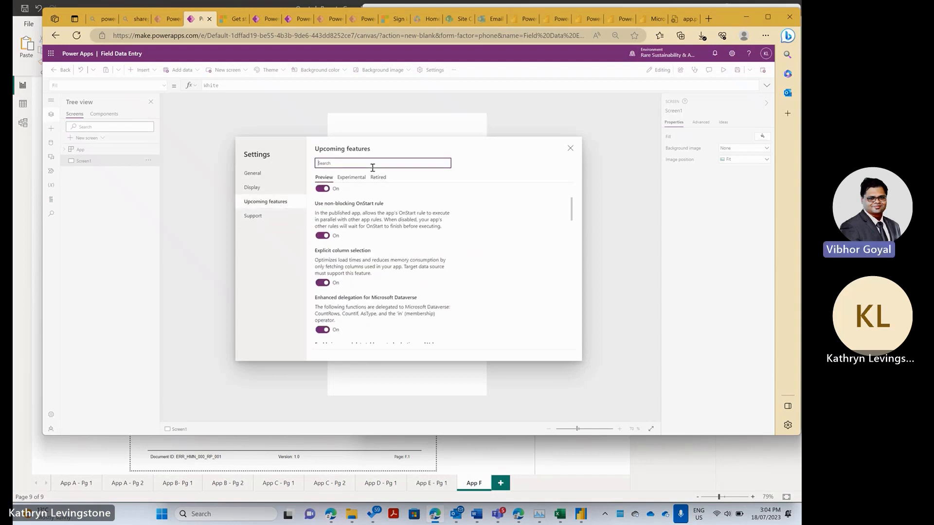
text(dff)
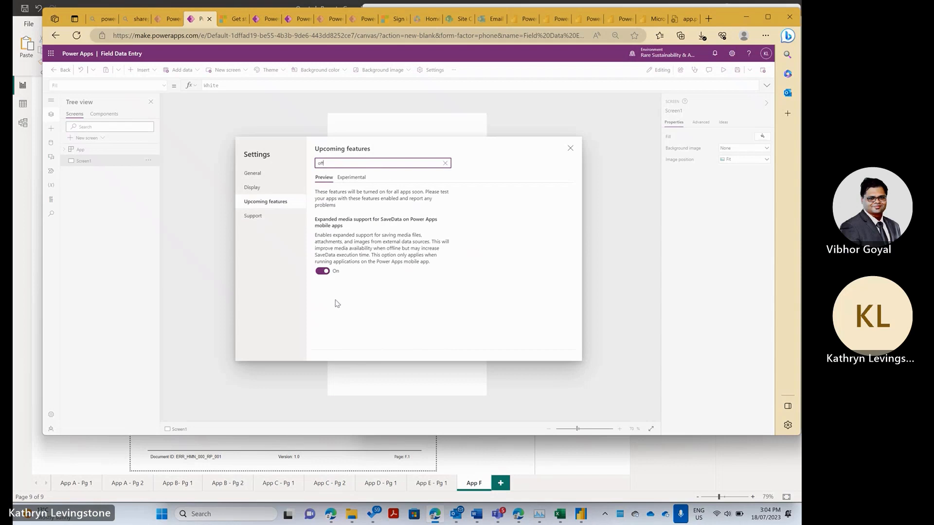
click(357, 178)
click(321, 286)
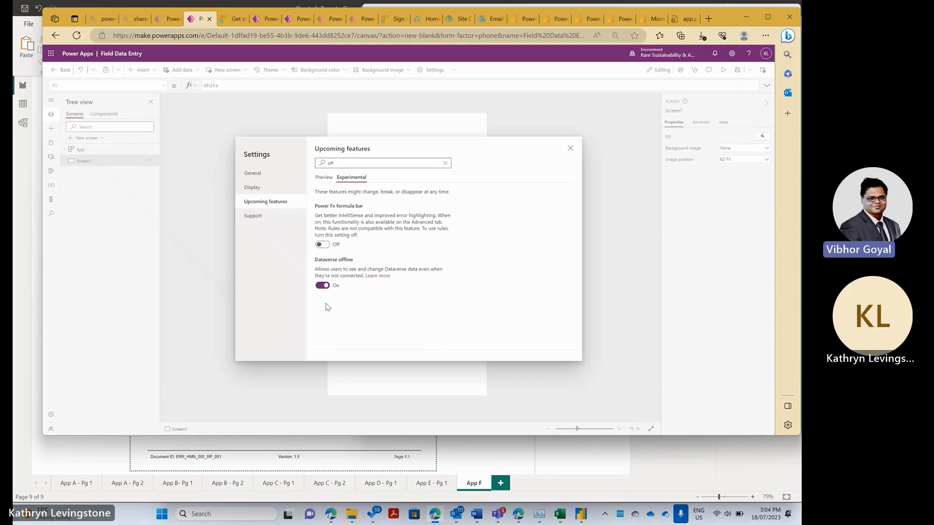
- Turn on 'Can be used offline' in General settings with the auto-generated profile, then close Settings
click(263, 178)
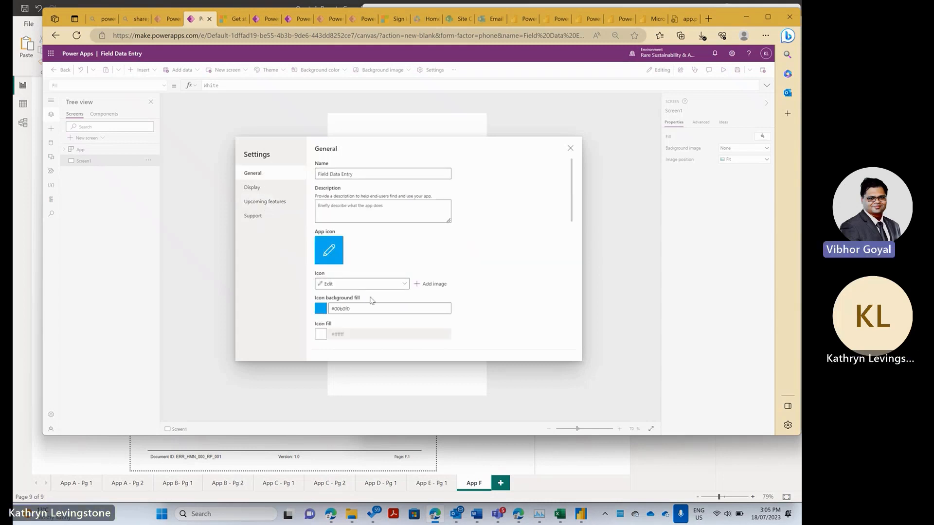
scroll(371, 300, down, 3)
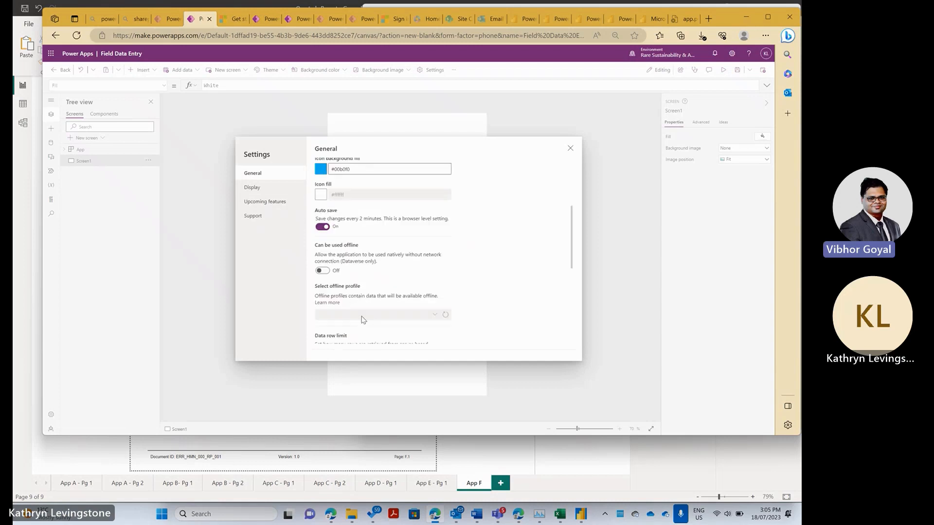
click(321, 271)
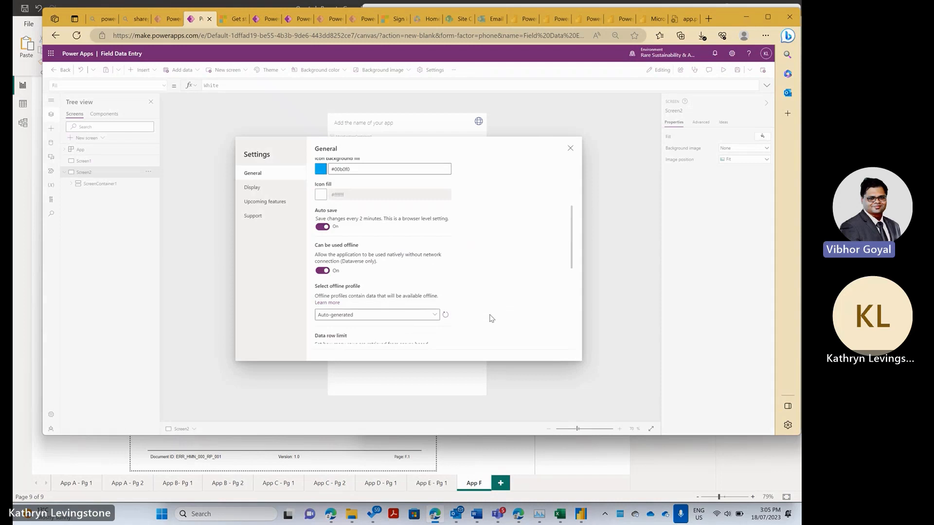
scroll(491, 318, down, 5)
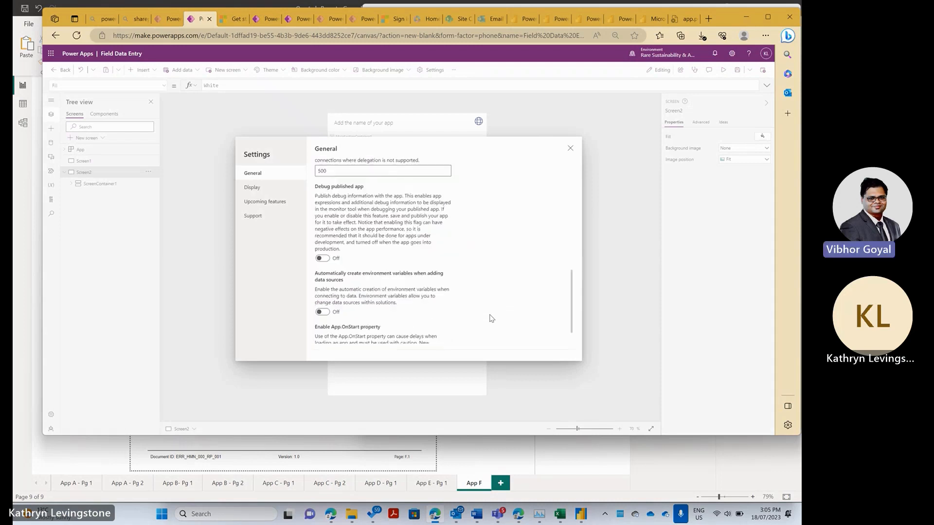
scroll(490, 318, down, 2)
scroll(491, 316, up, 8)
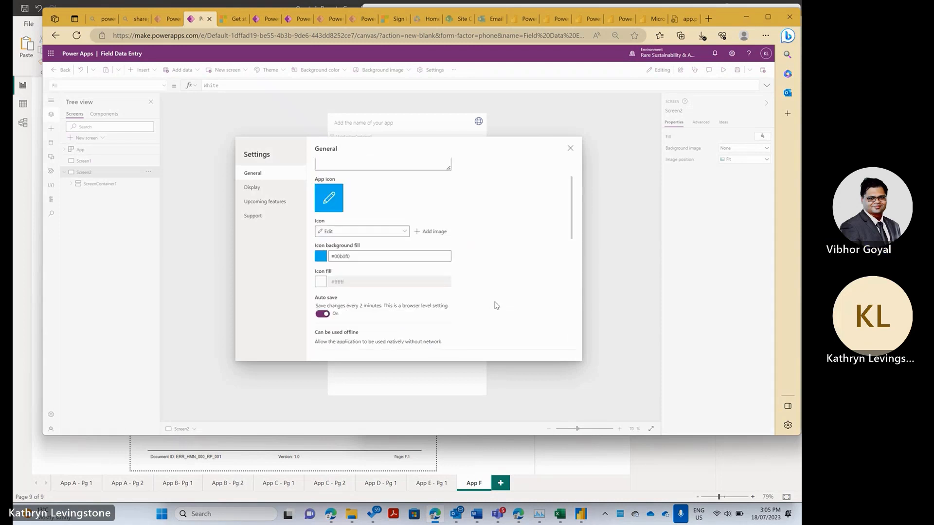
scroll(491, 301, up, 3)
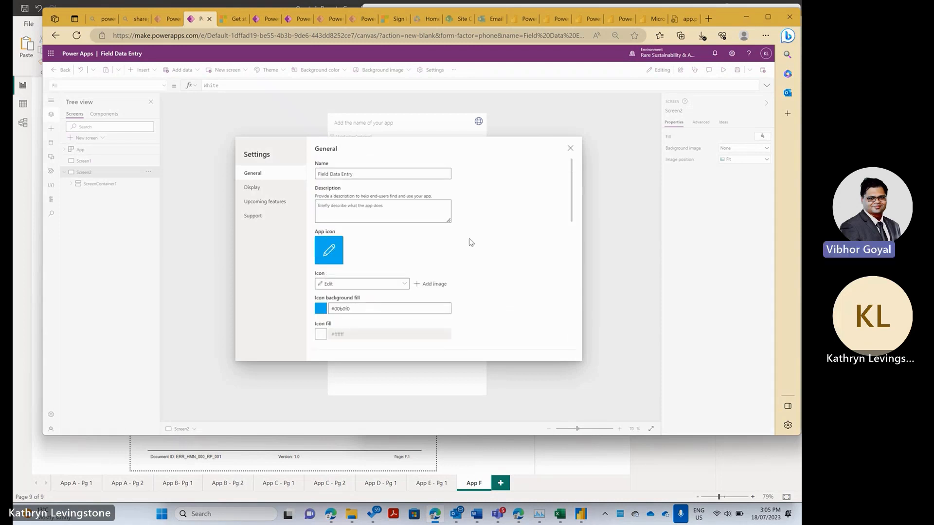
click(569, 149)
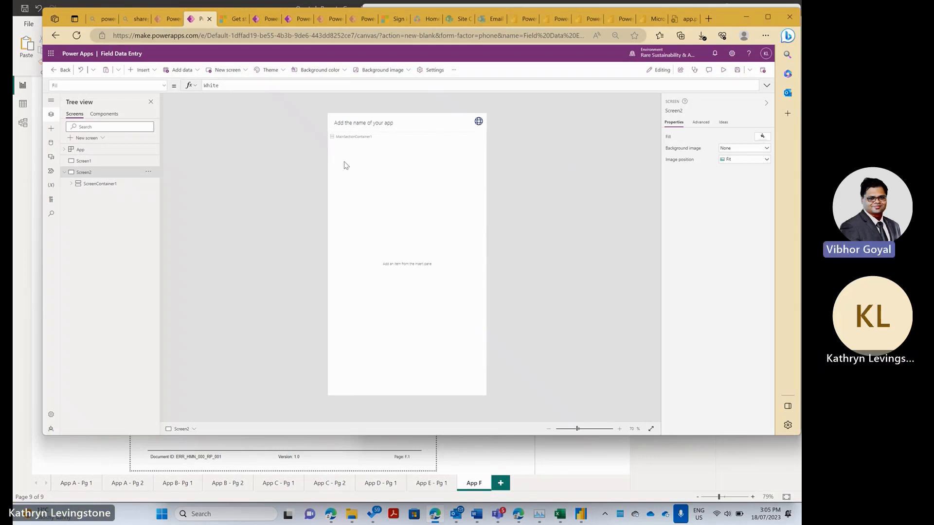
- Select Screen1 in the Tree view and show the list of insertable controls
click(63, 173)
click(63, 174)
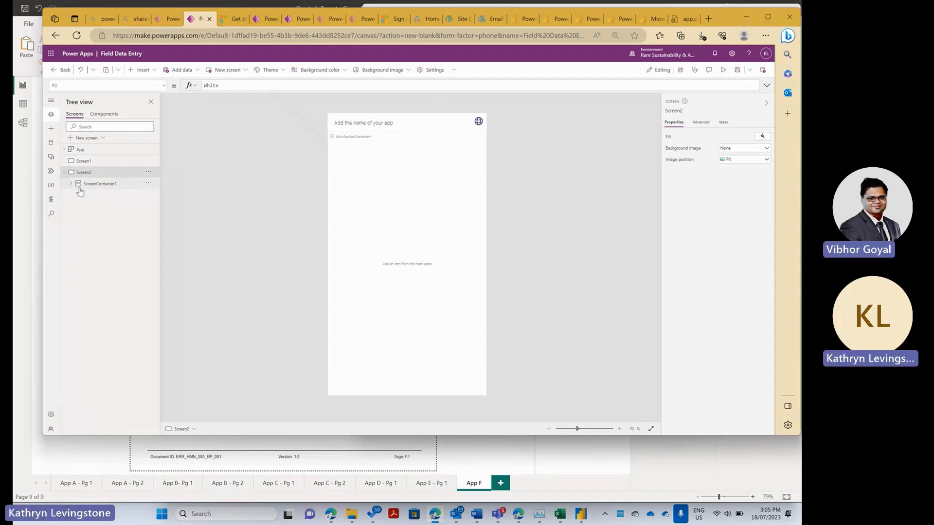
click(98, 165)
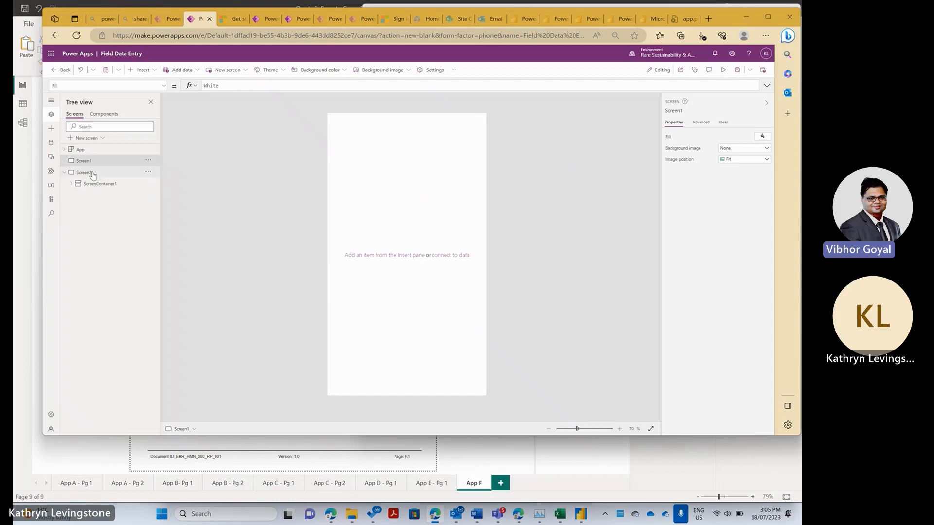
click(51, 129)
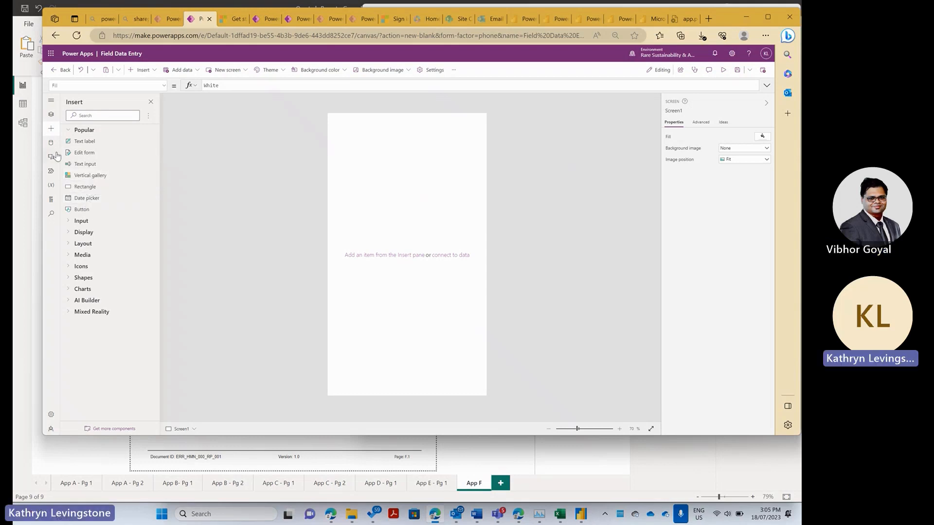
- Check Tree view, return to Insert, then bring up Add data's Dataverse tables, e.g. Accounts, Activities
click(55, 116)
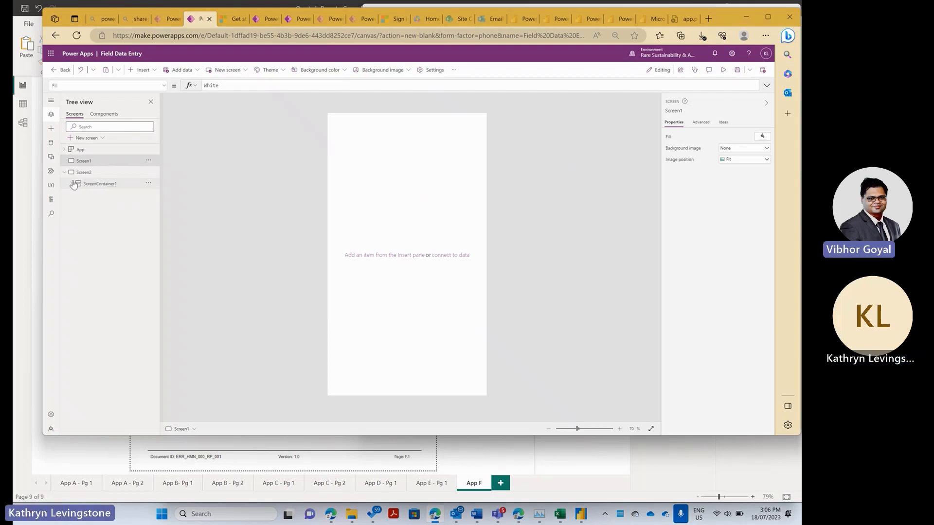
click(51, 129)
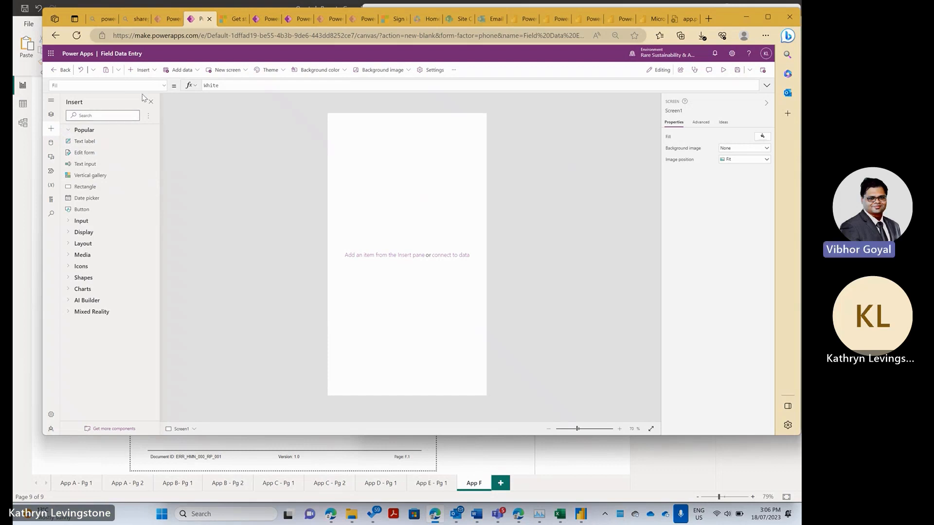
click(197, 71)
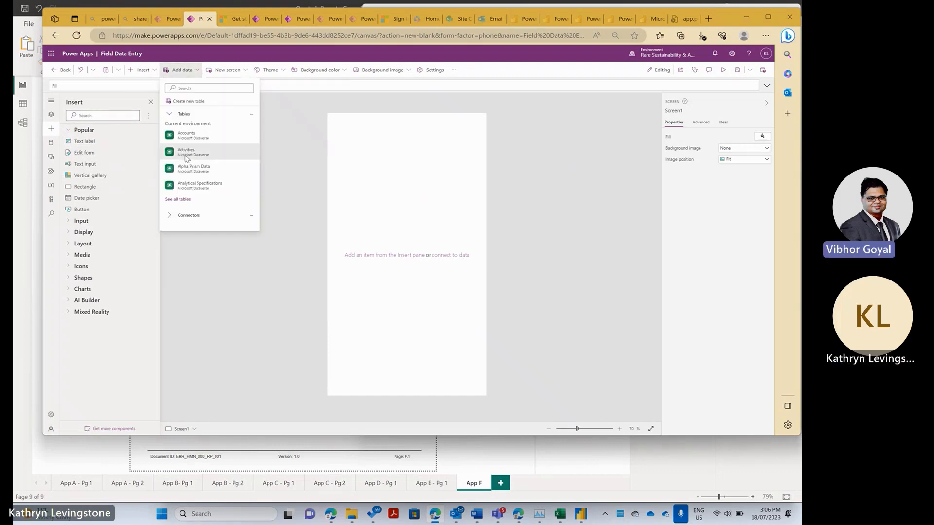
- Search the data sources for 'monito', then clear the search and dismiss the Add data list
click(234, 87)
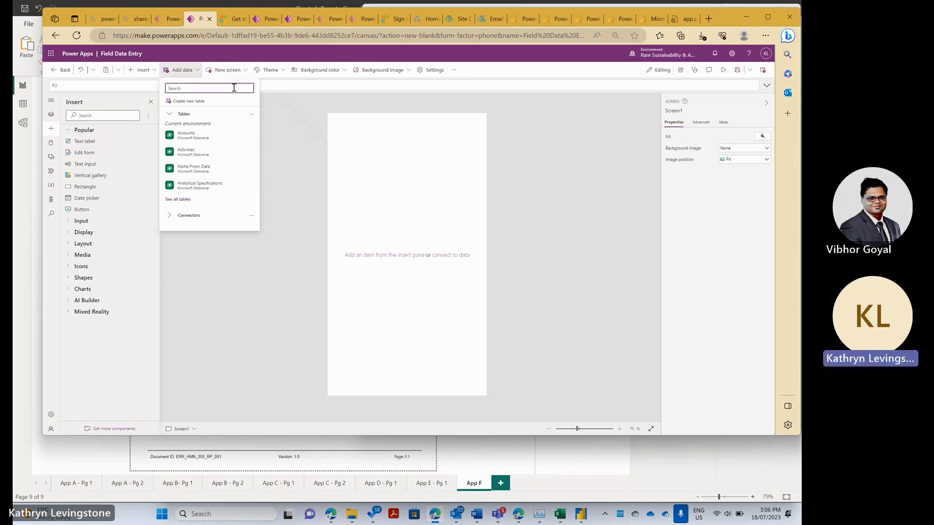
text(mon)
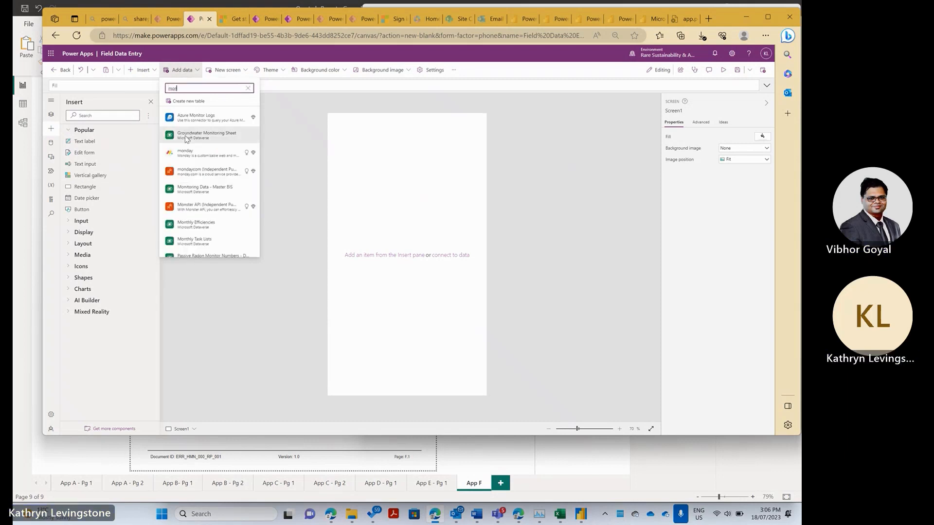
scroll(210, 232, down, 1)
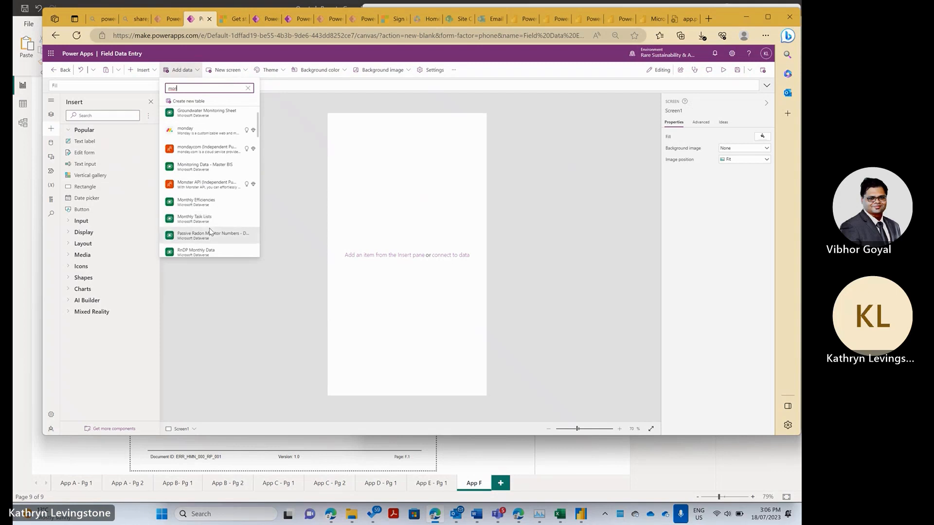
text(it)
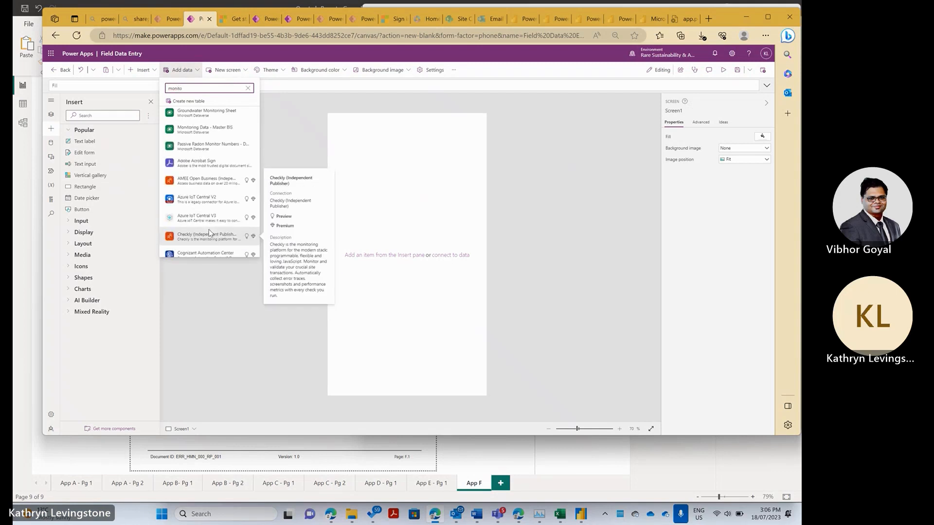
text(o)
click(248, 88)
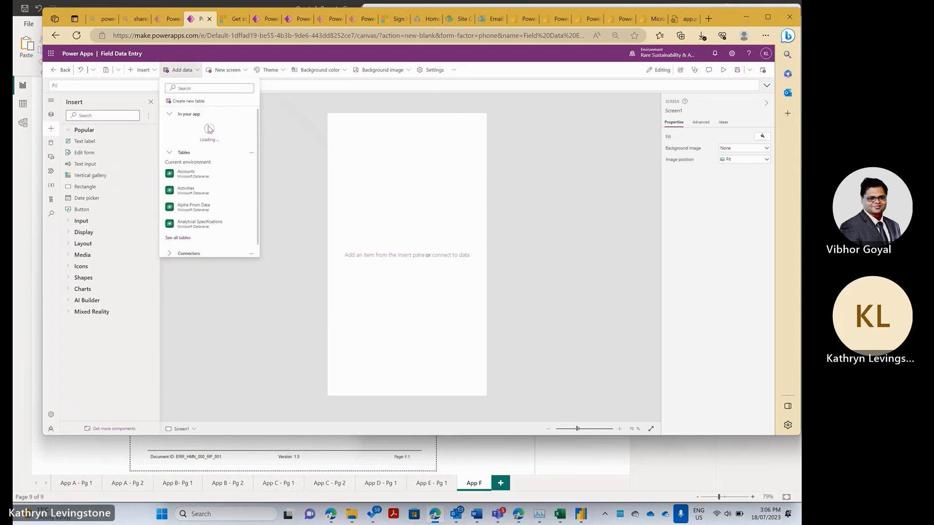
mouse_move(248, 210)
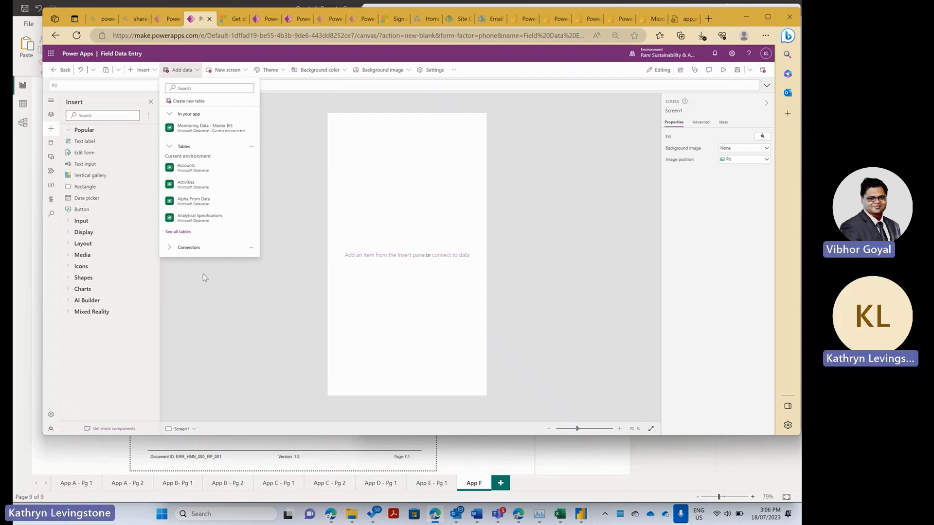
click(201, 290)
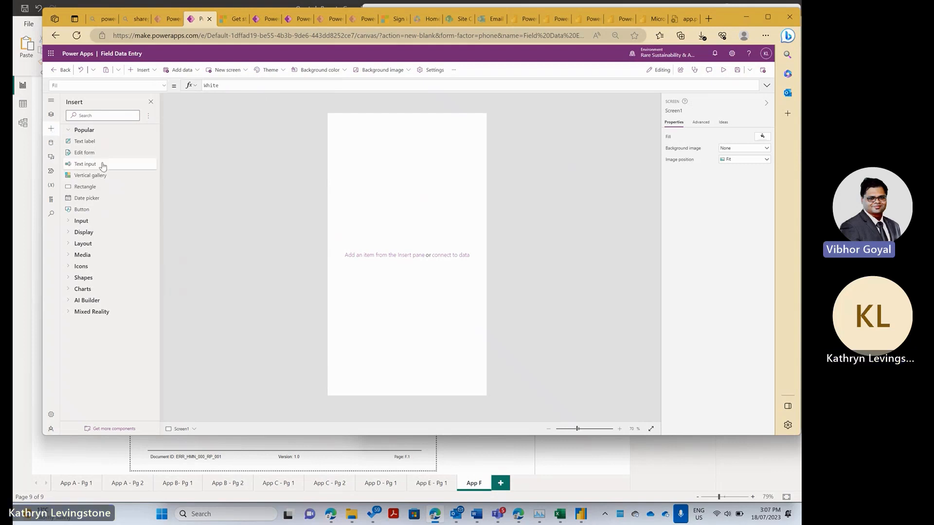
- Browse the Popular, Display and Input control groups in the Insert panel
click(67, 132)
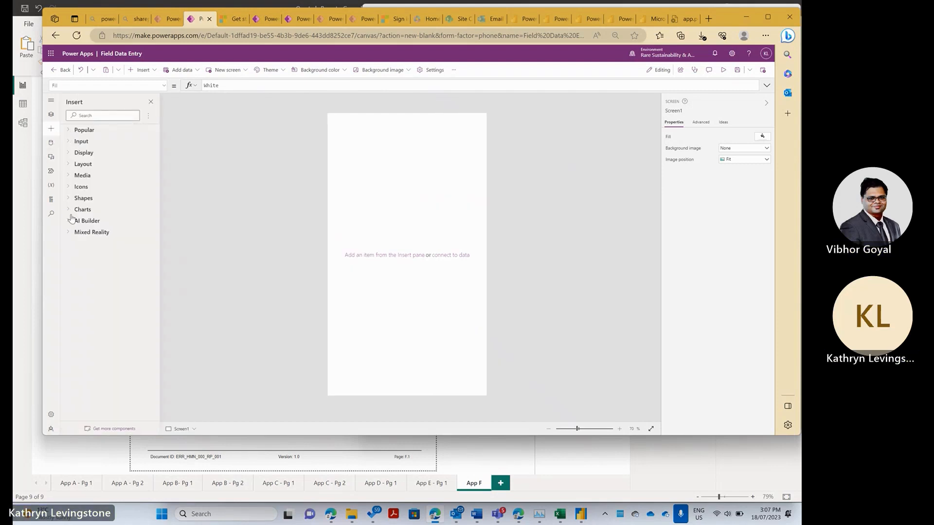
click(69, 154)
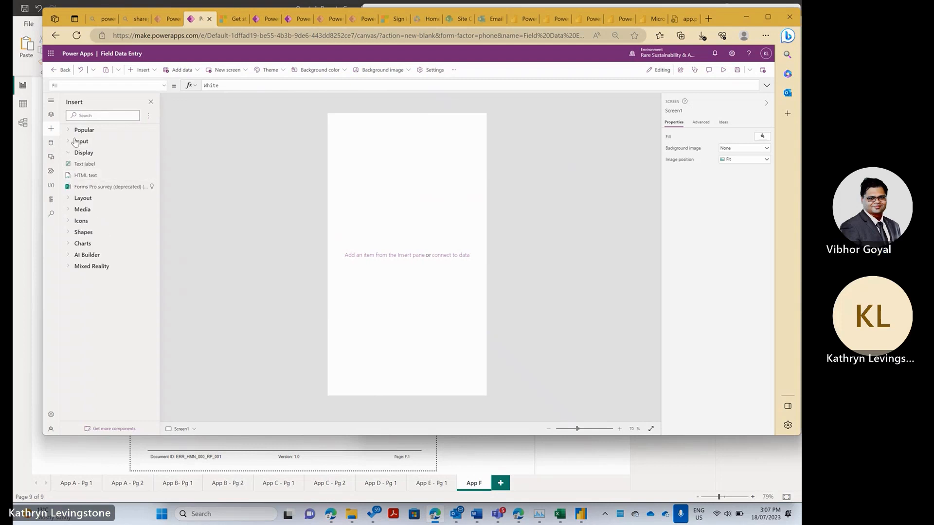
click(69, 142)
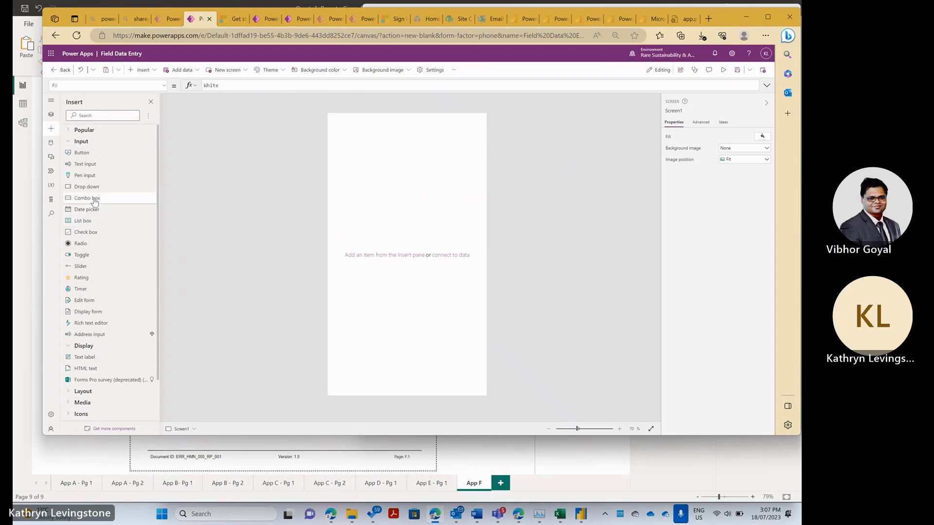
click(51, 114)
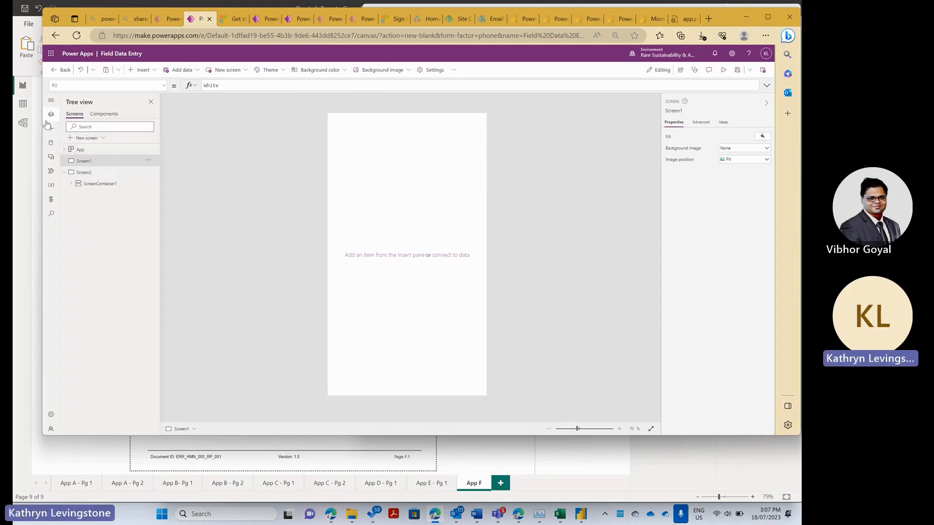
click(51, 128)
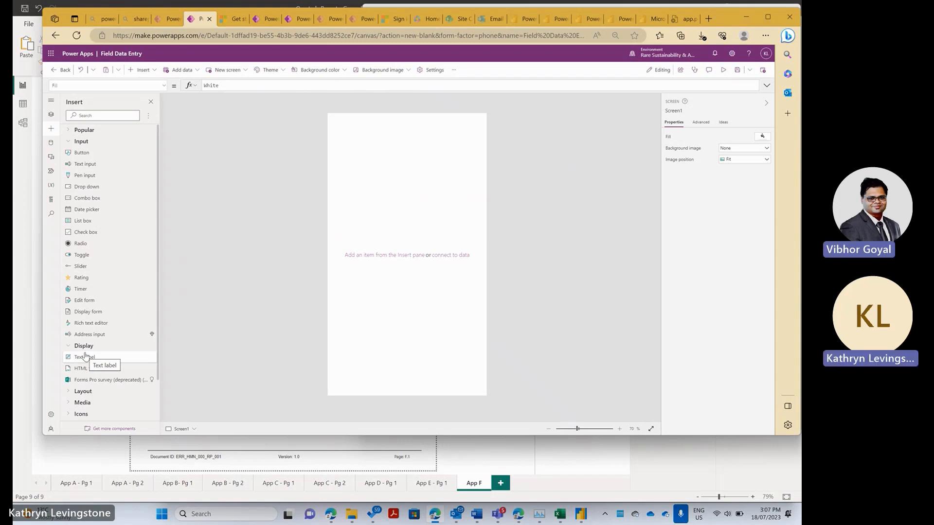
- In Tree view, select Screen2 and its ScreenContainer1 header container
click(51, 114)
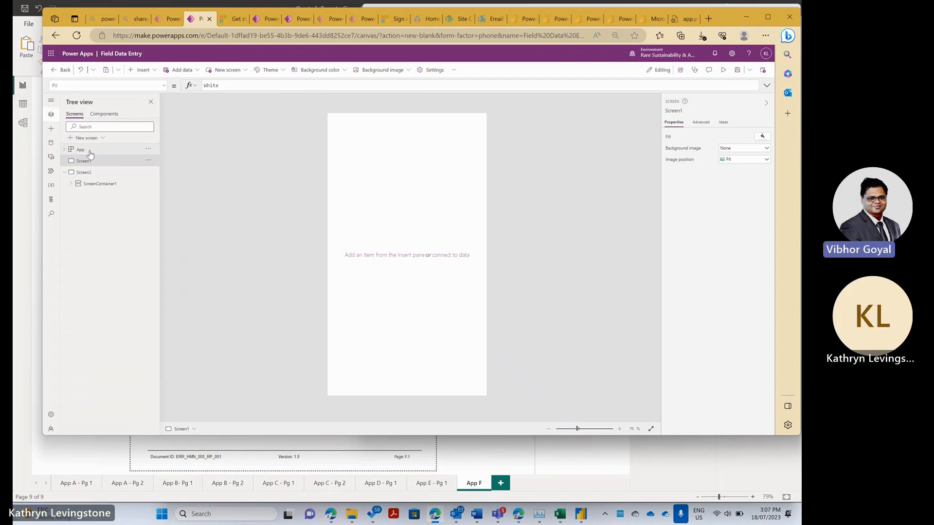
click(77, 173)
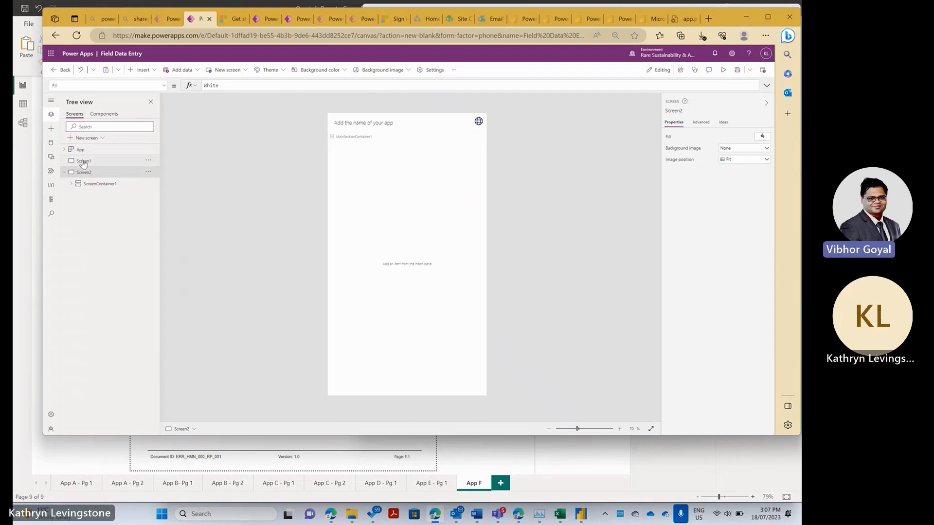
click(83, 163)
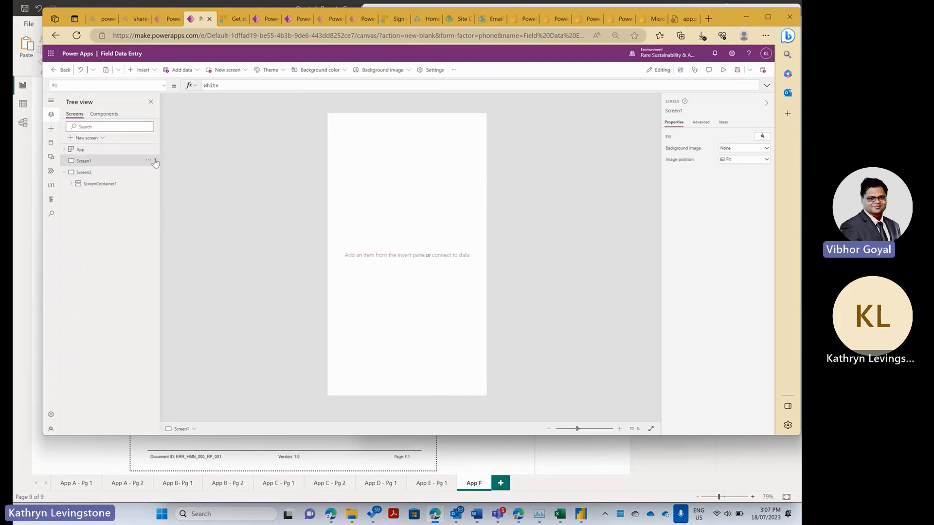
click(149, 160)
click(159, 199)
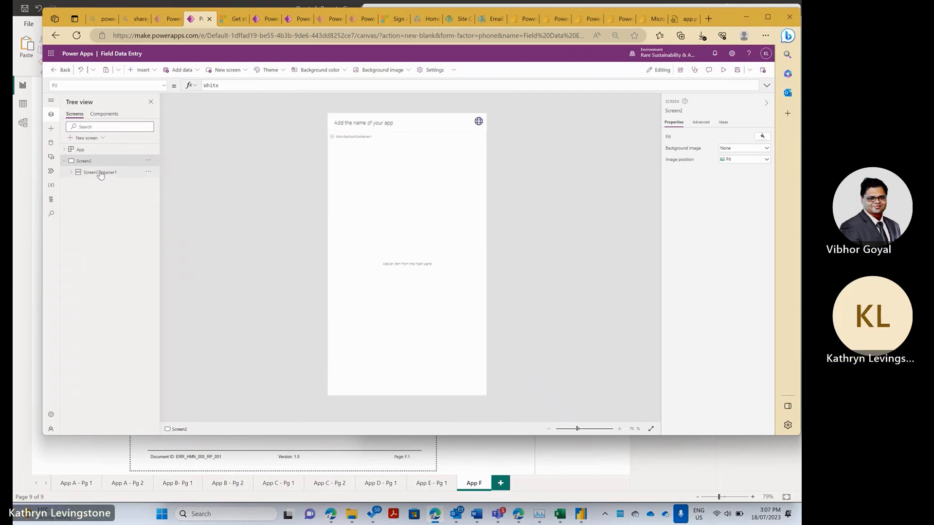
click(99, 173)
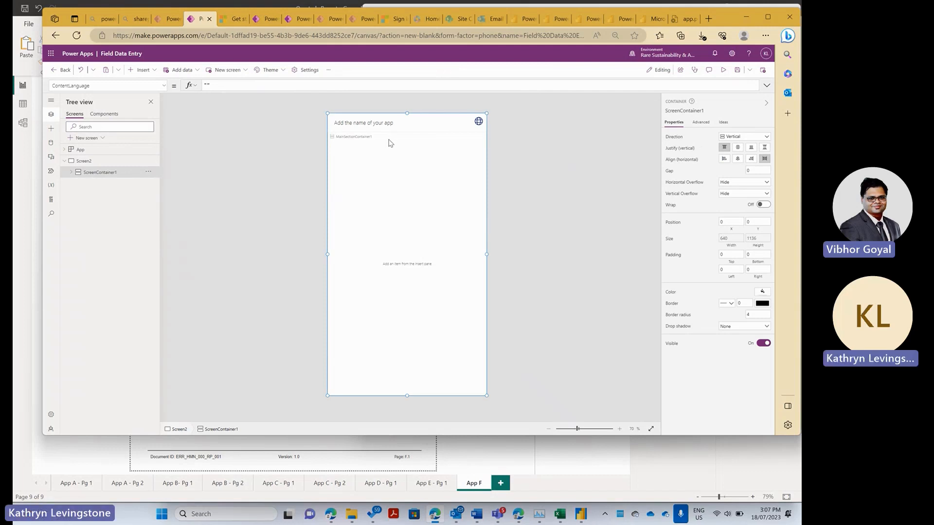
click(82, 162)
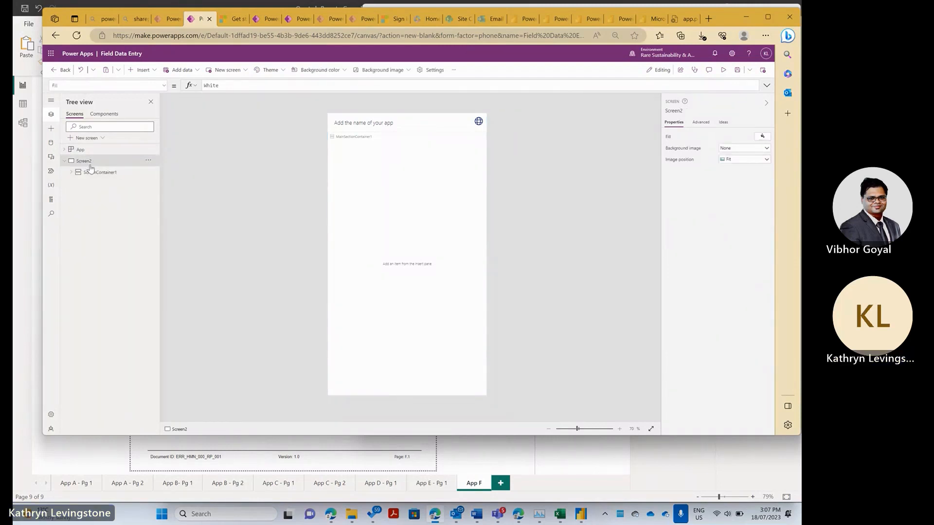
click(91, 171)
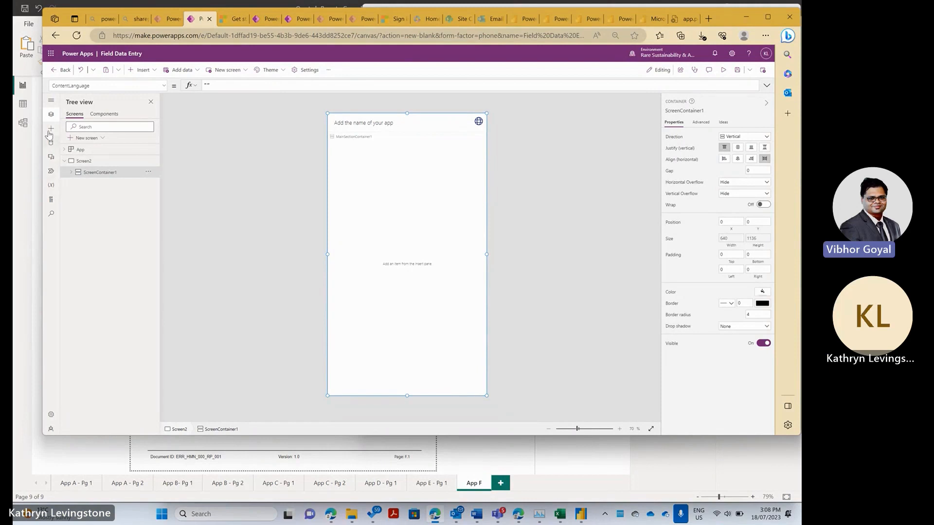
- Insert a vertical gallery, Gallery1, into Screen2's ScreenContainer1
click(51, 128)
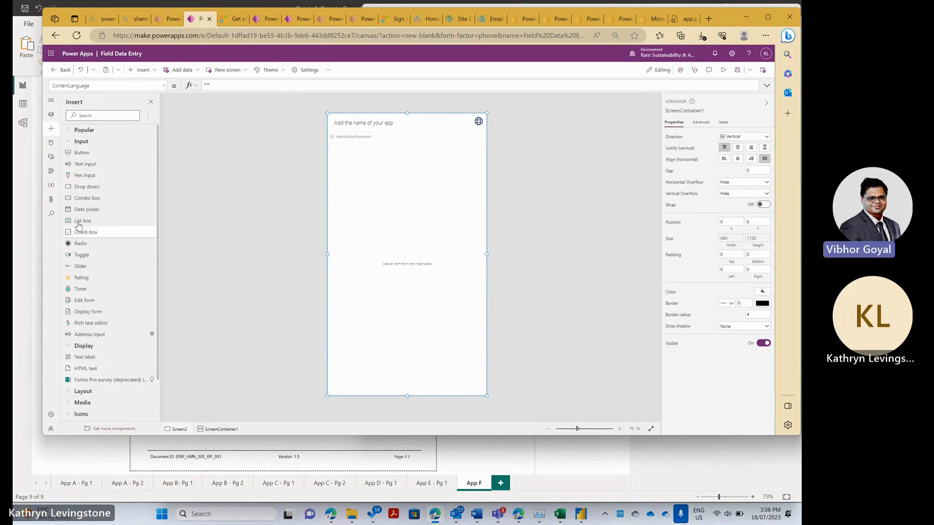
click(51, 129)
click(52, 129)
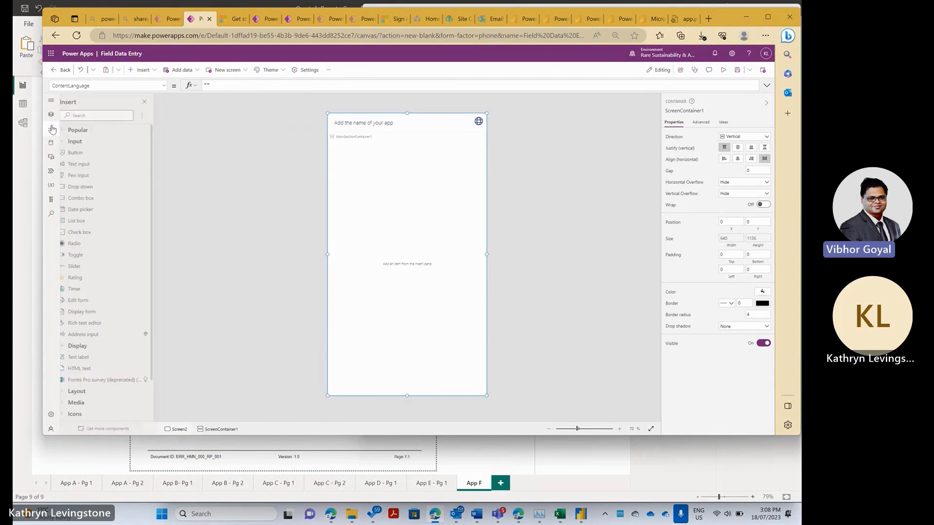
click(154, 73)
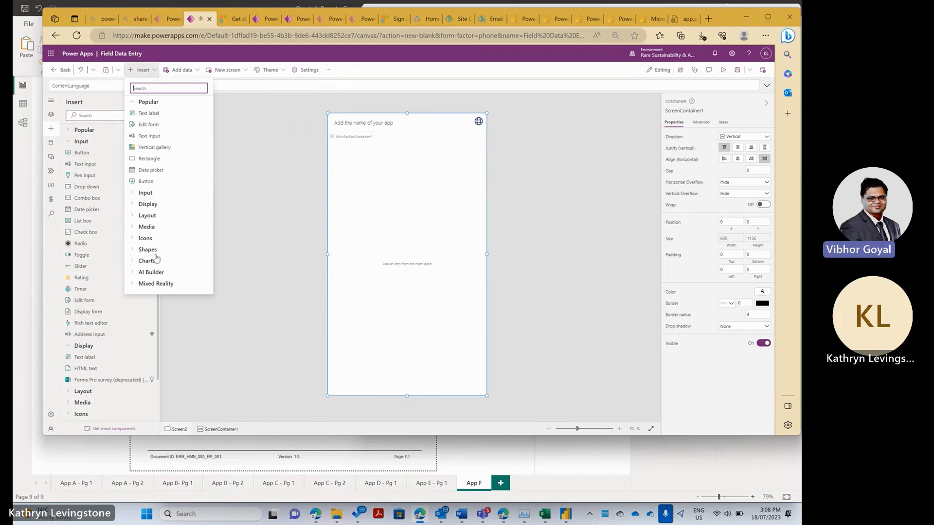
click(141, 204)
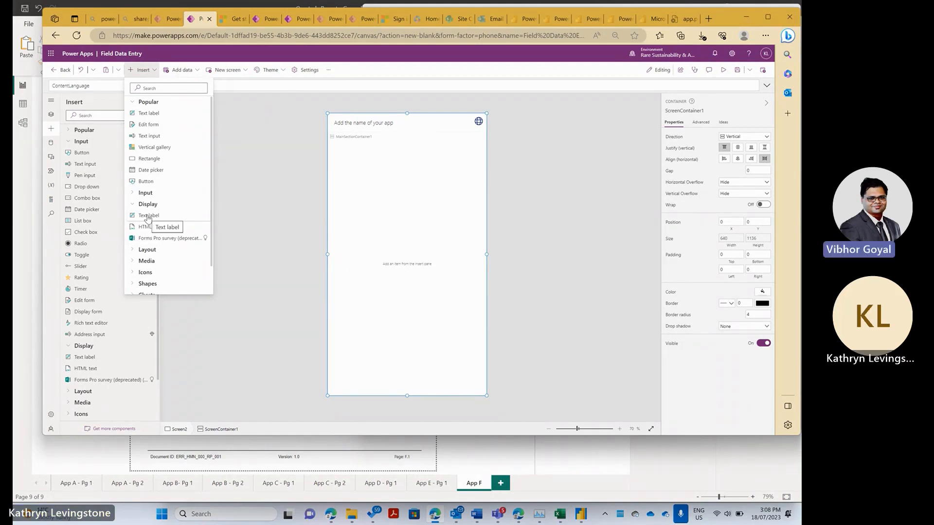
click(146, 147)
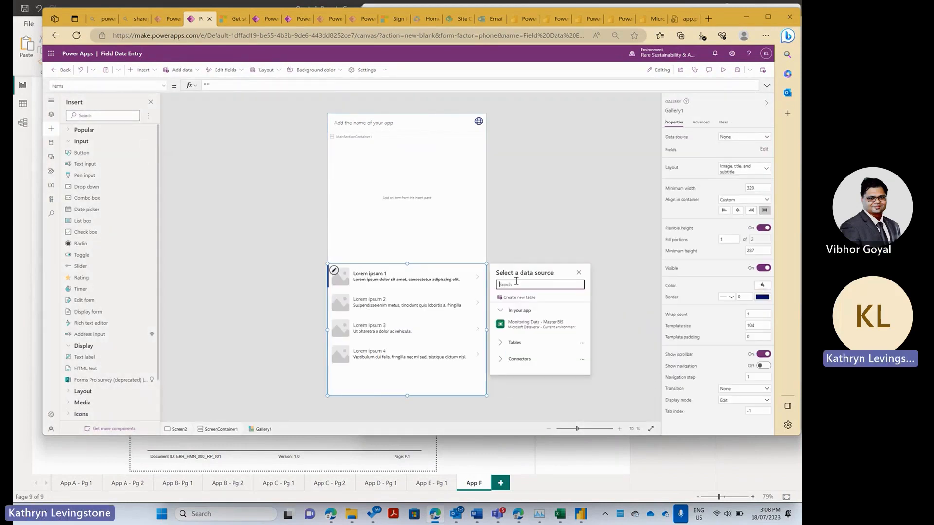
- Connect Gallery1 to Monitoring Data - Master BIS and set its title field to Date Sampled
click(527, 322)
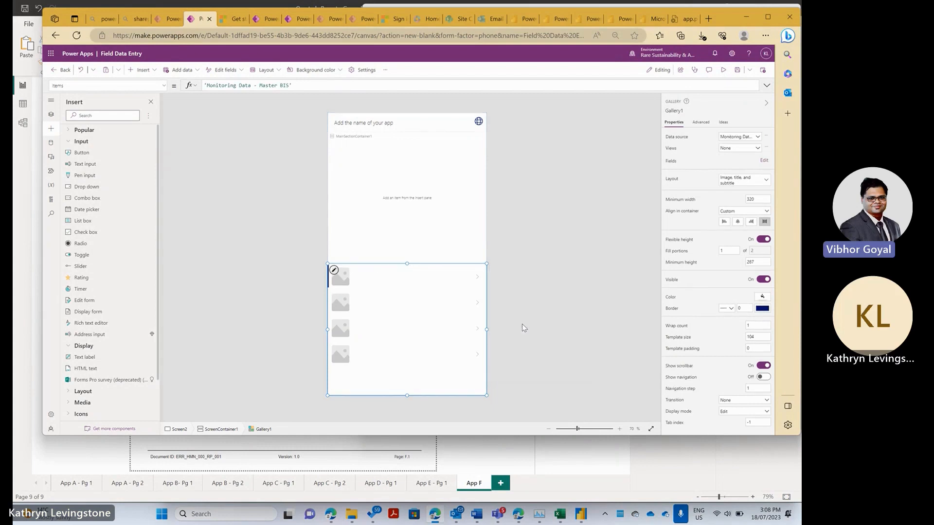
click(760, 164)
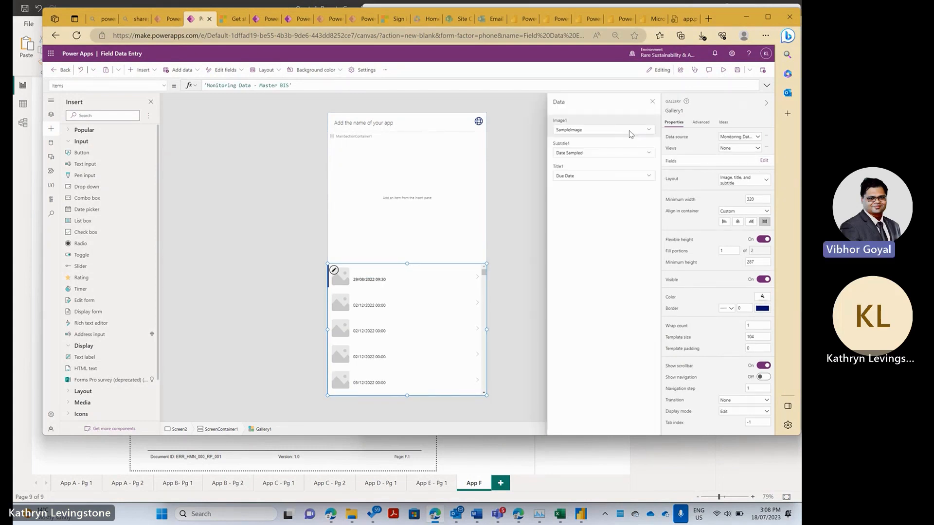
click(590, 180)
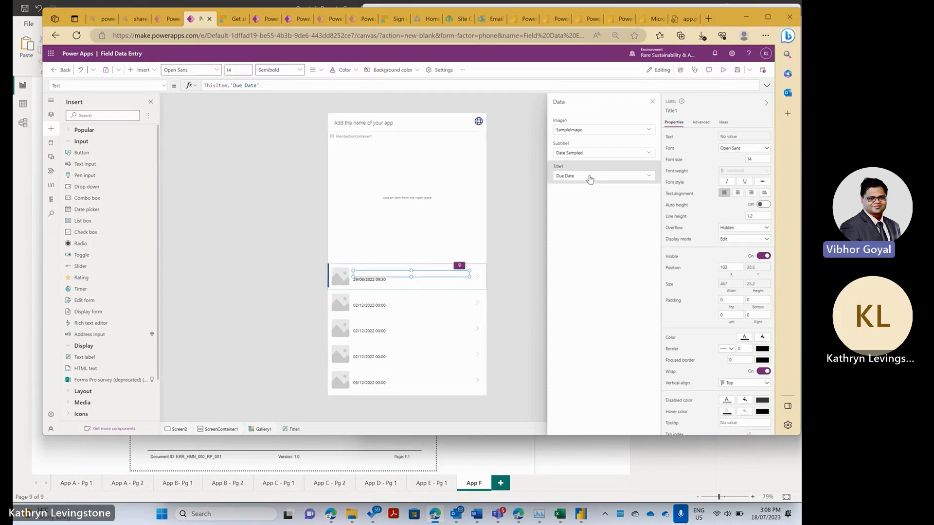
click(590, 179)
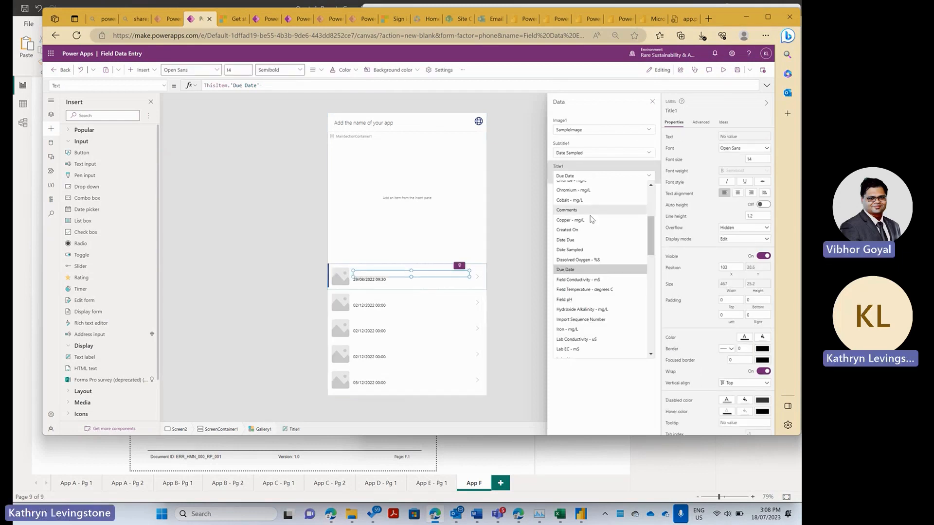
scroll(591, 291, up, 3)
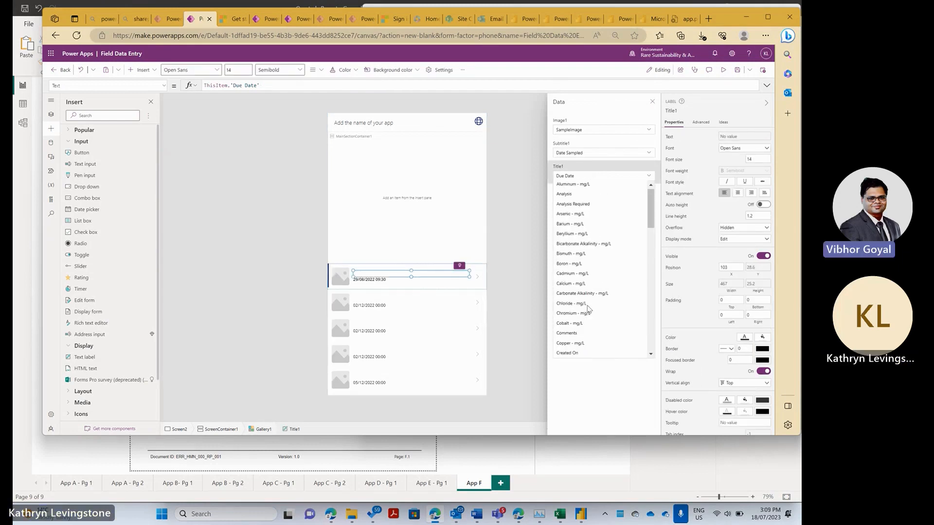
scroll(570, 257, down, 3)
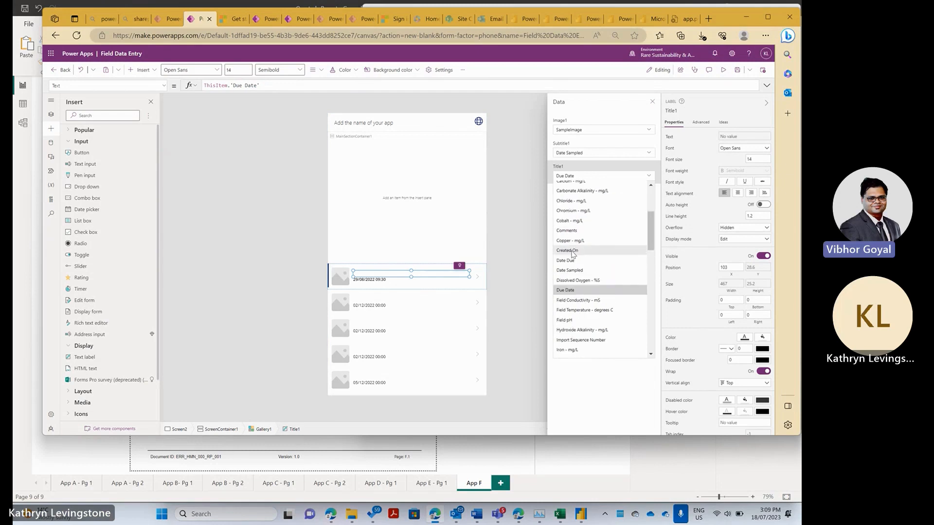
click(568, 268)
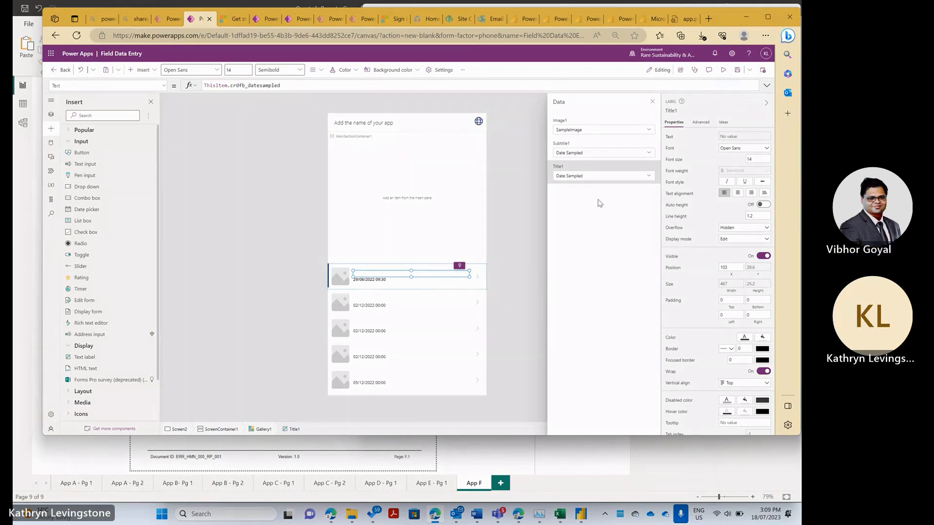
- Set the gallery subtitle field to Sampling Point Use Only
click(590, 154)
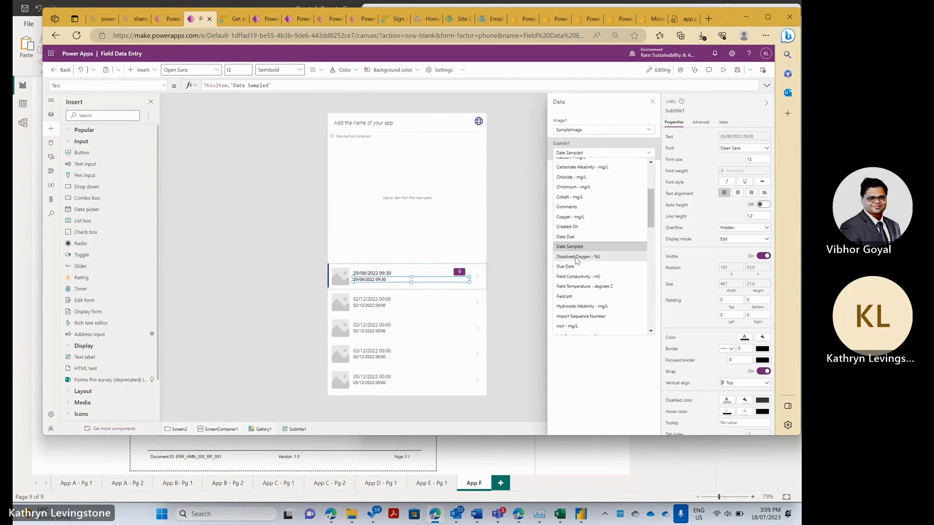
scroll(619, 262, down, 2)
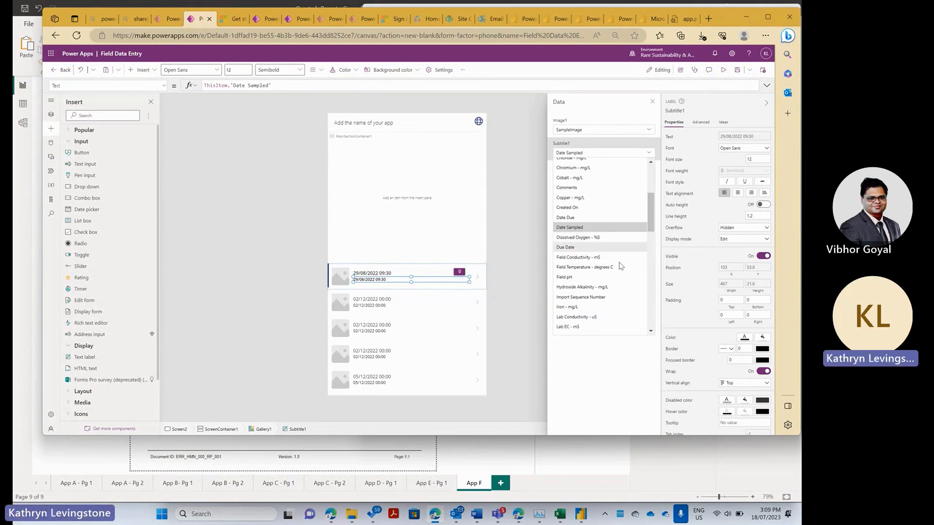
scroll(619, 265, up, 5)
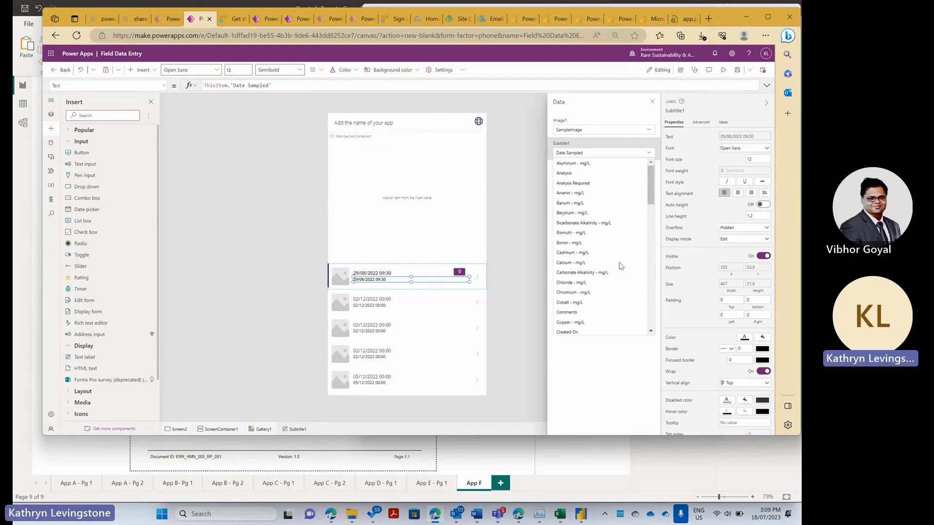
scroll(619, 265, down, 2)
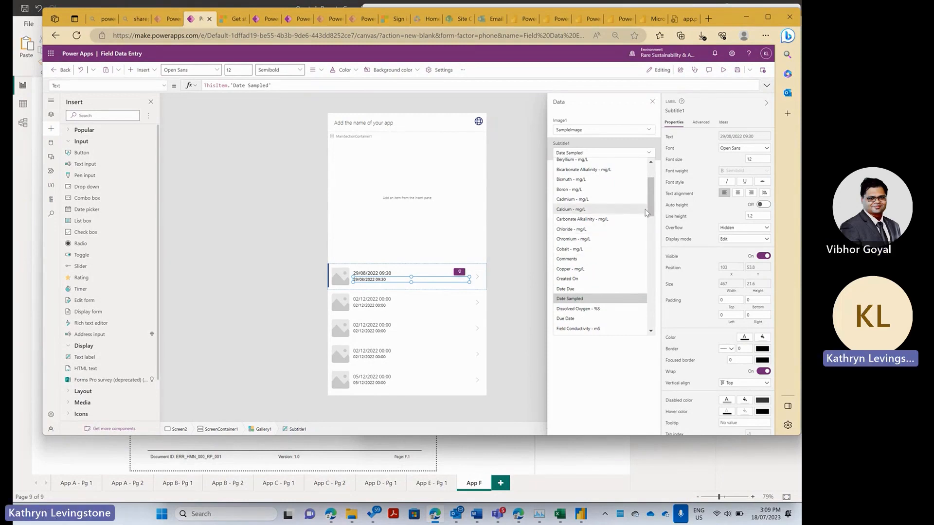
drag(651, 201, 648, 258)
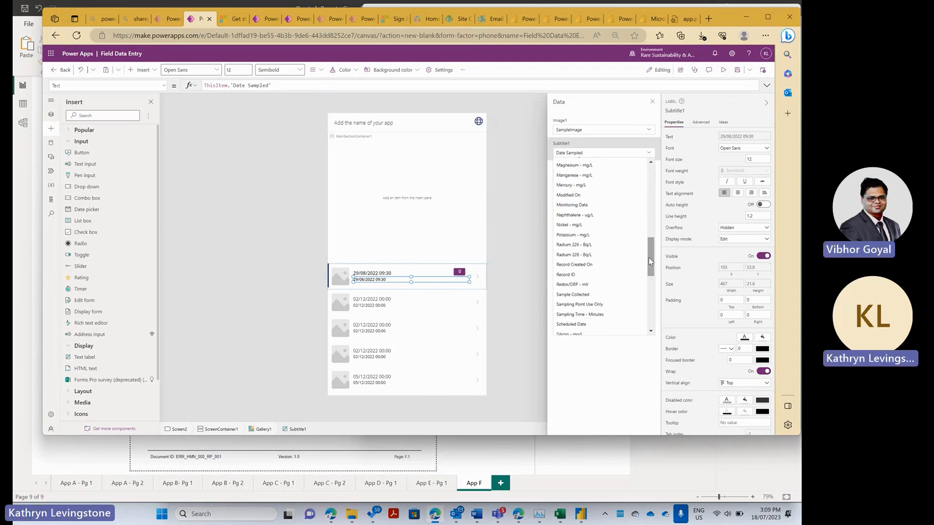
click(613, 305)
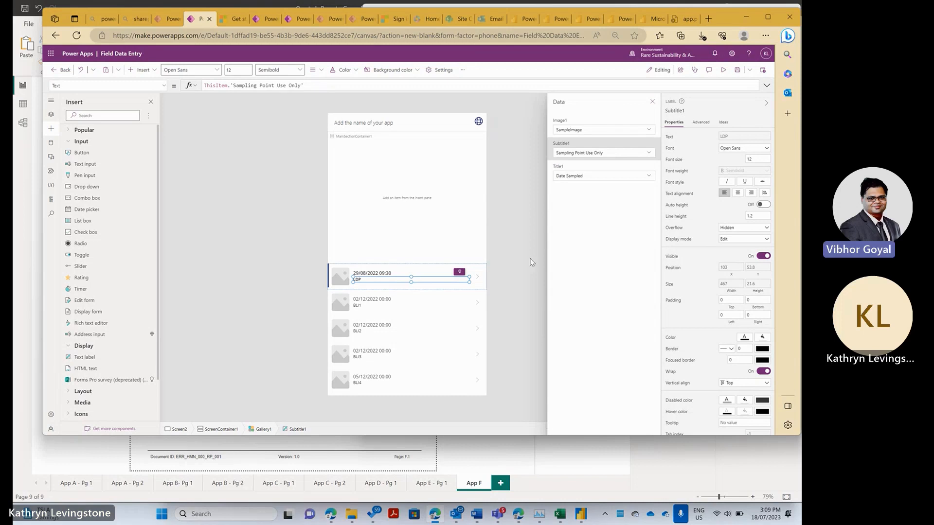
click(525, 273)
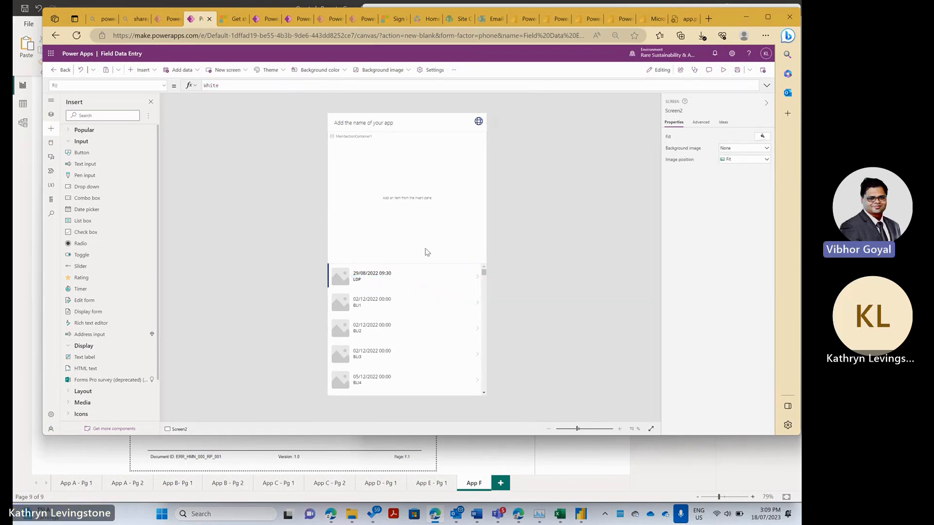
- Cut the empty MainSectionContainer1 out of Screen2
click(419, 224)
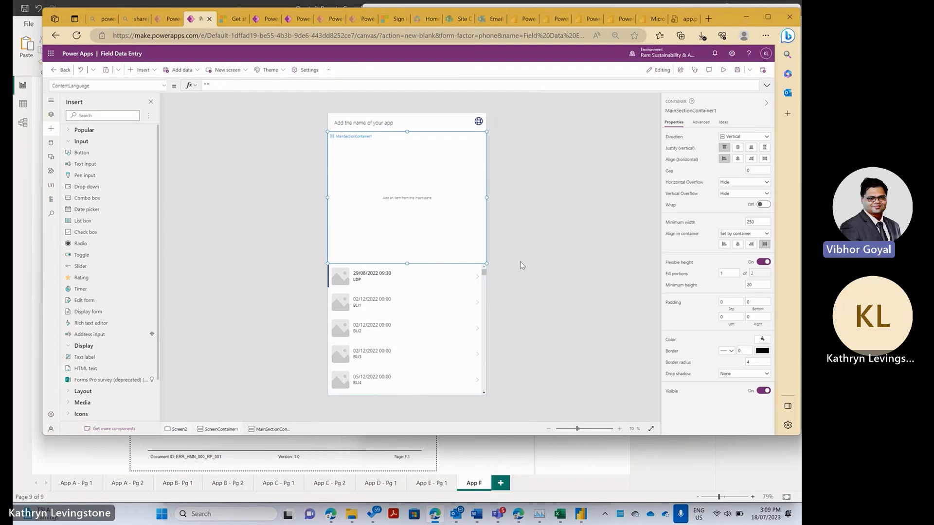
click(437, 274)
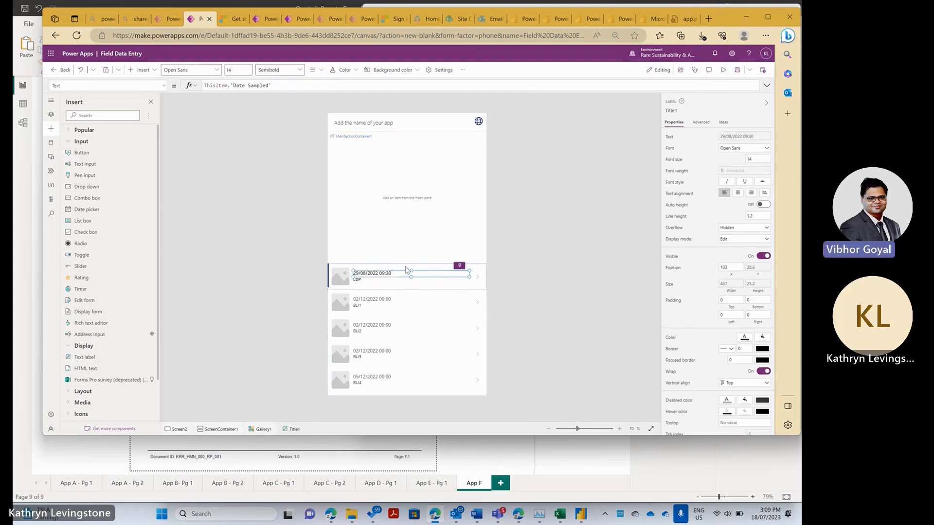
click(411, 263)
click(416, 250)
right_click(416, 249)
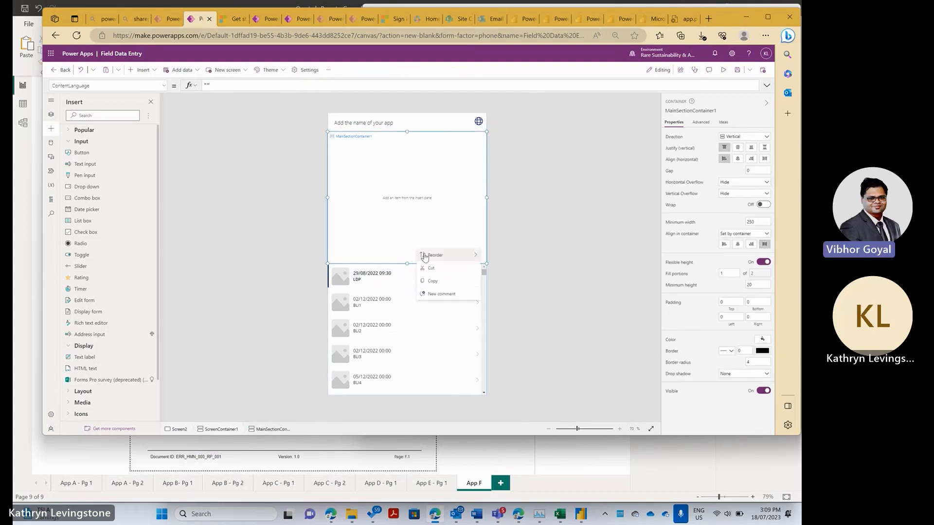
click(435, 266)
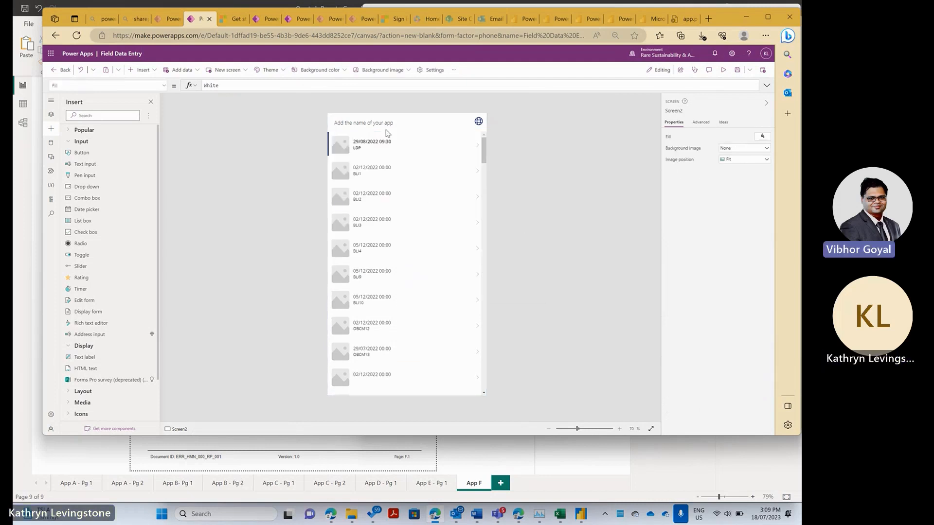
- Change the header's AppName1 label text to 'Main Gallery'
click(386, 123)
click(385, 122)
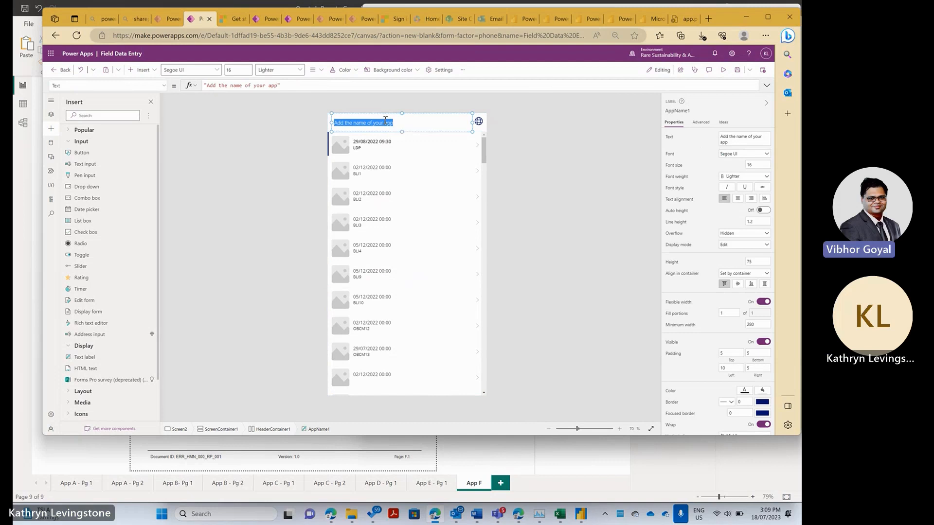
text(Main Gallery)
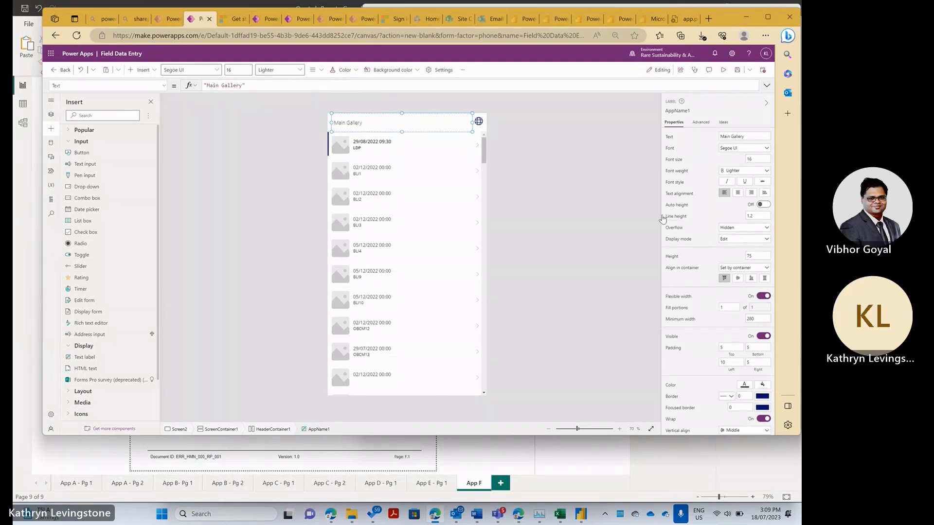
click(576, 199)
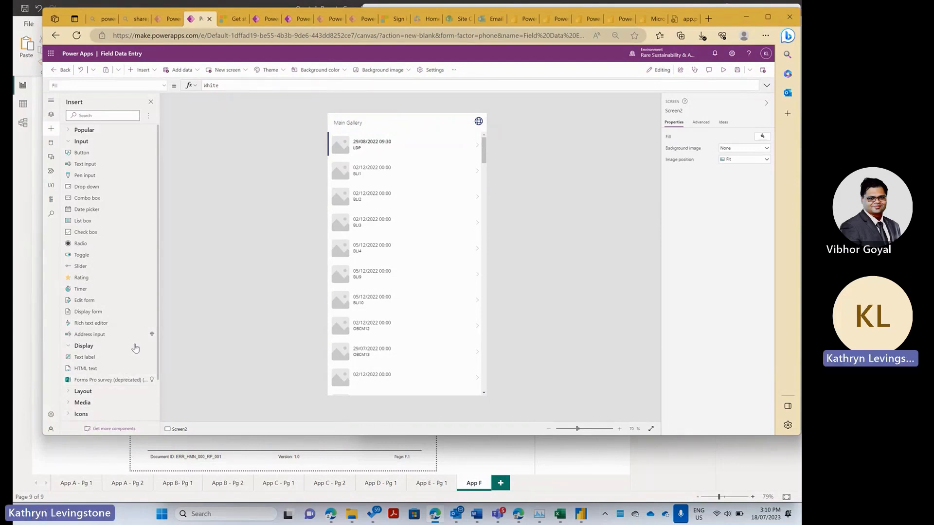
- Add Screen3 from the Offline screen template and open its ScreenContainer2 options
scroll(122, 262, down, 2)
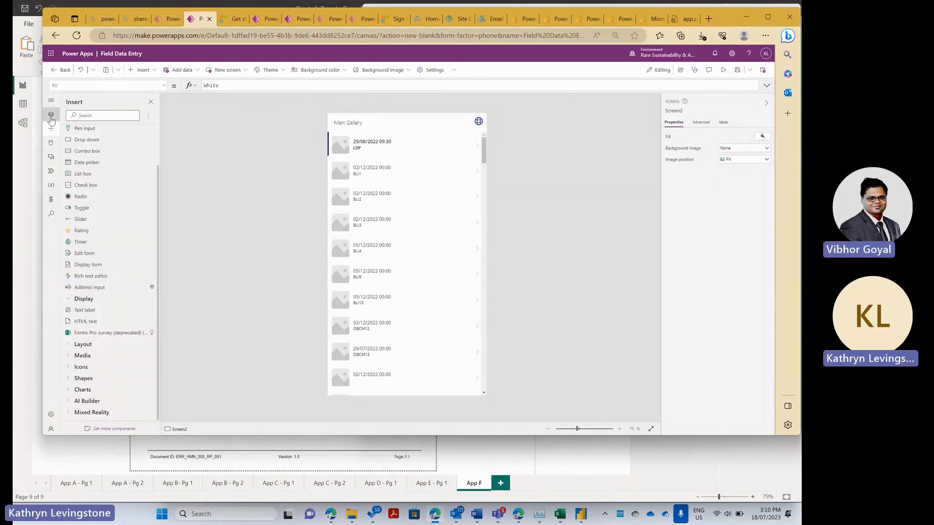
click(51, 117)
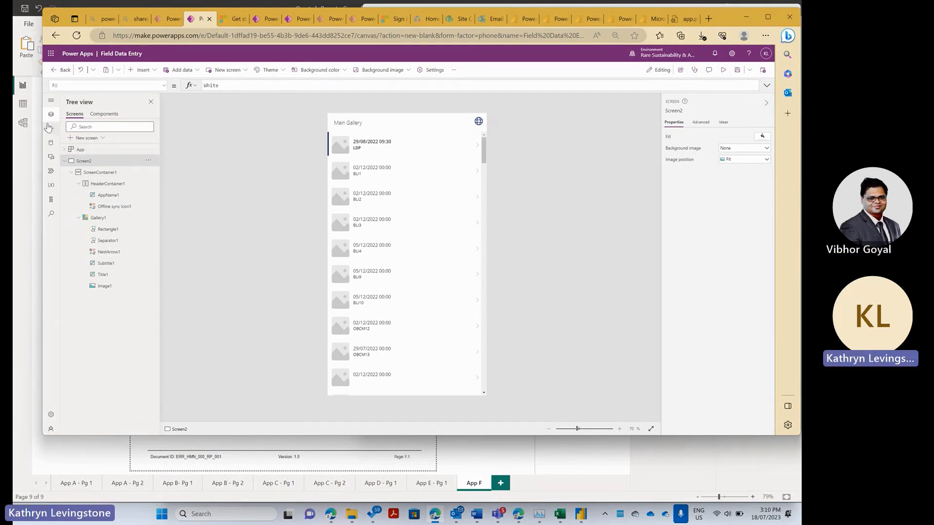
click(94, 138)
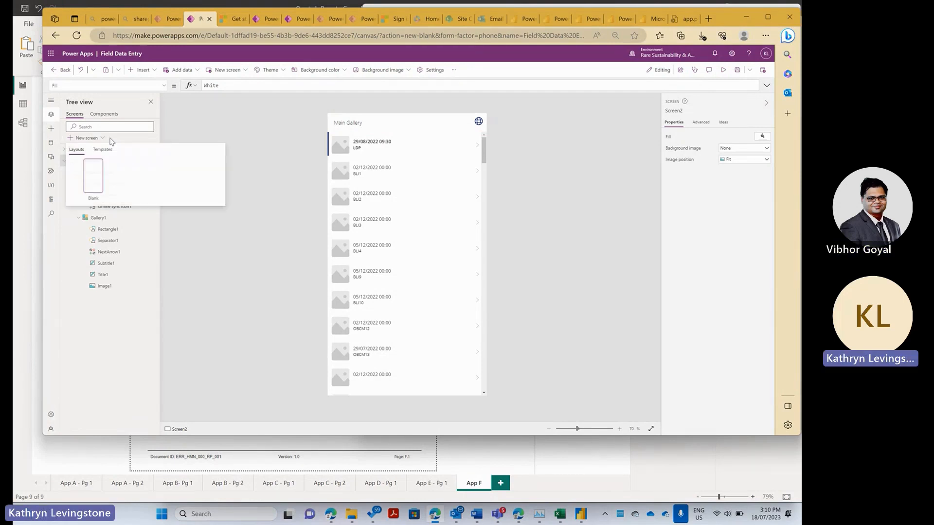
click(102, 150)
scroll(195, 277, down, 2)
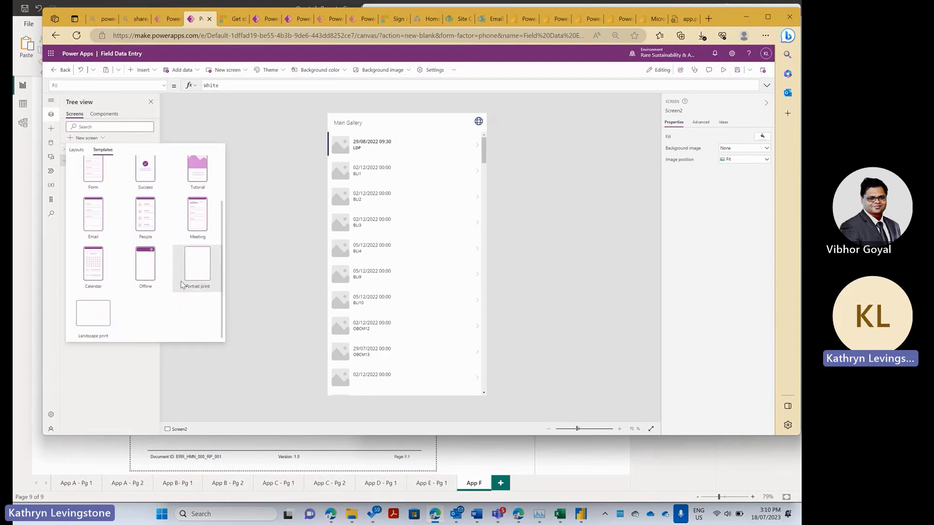
click(140, 262)
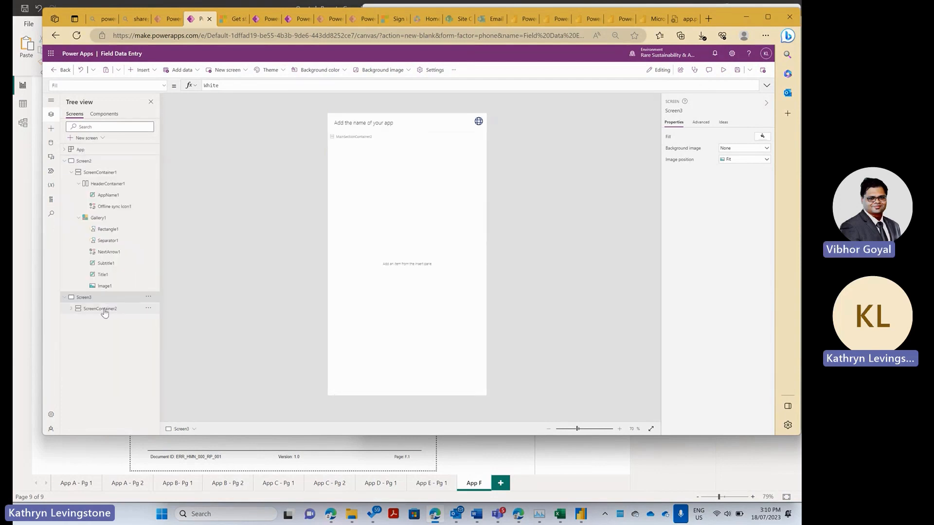
click(111, 309)
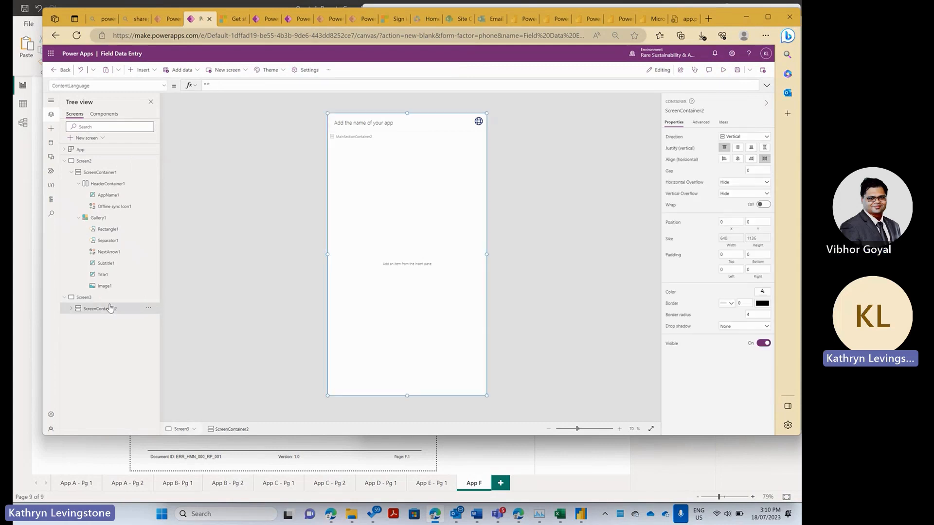
click(149, 308)
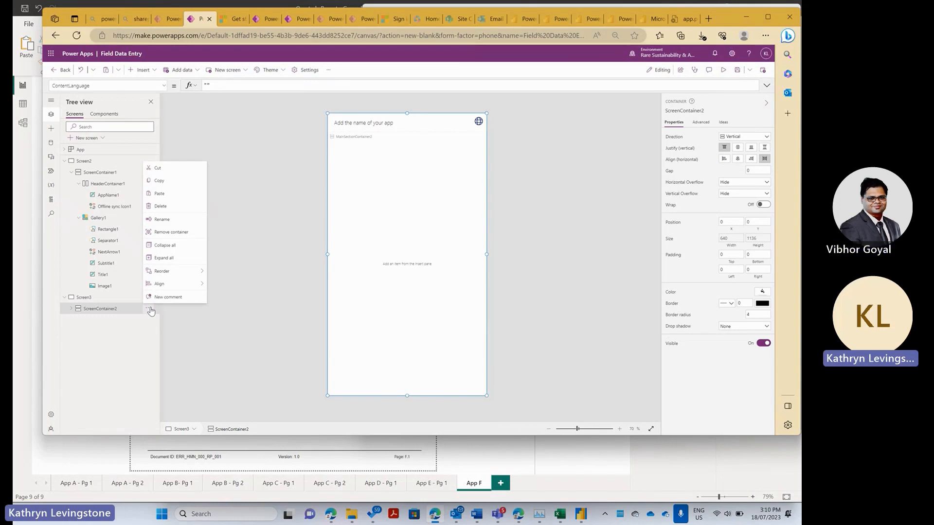
- Insert an Edit form, Form1, into Screen3's MainSectionContainer2
click(50, 130)
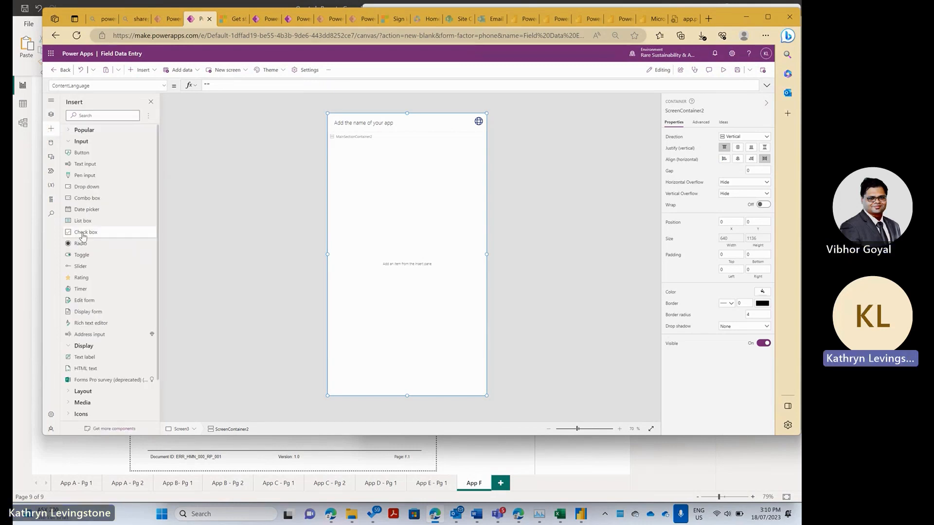
scroll(87, 320, down, 1)
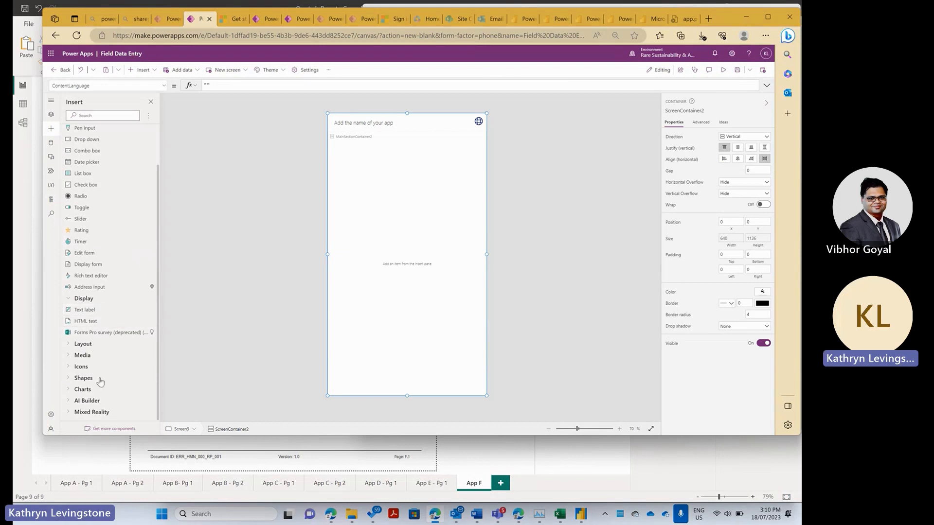
click(81, 367)
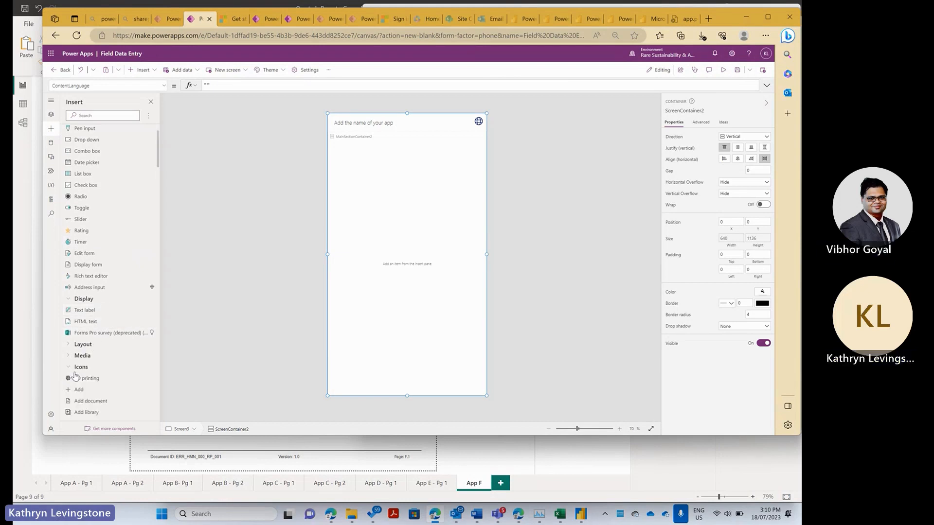
scroll(81, 350, down, 5)
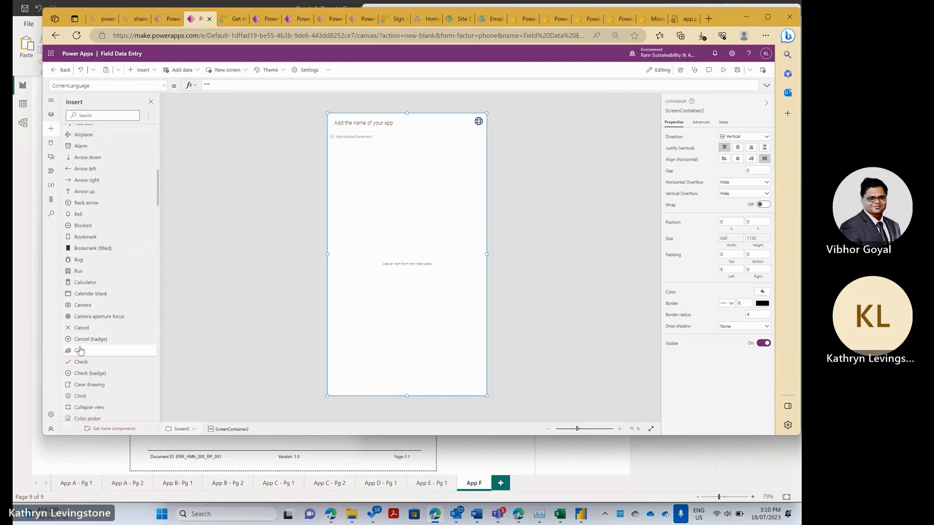
scroll(87, 360, down, 8)
scroll(94, 374, up, 15)
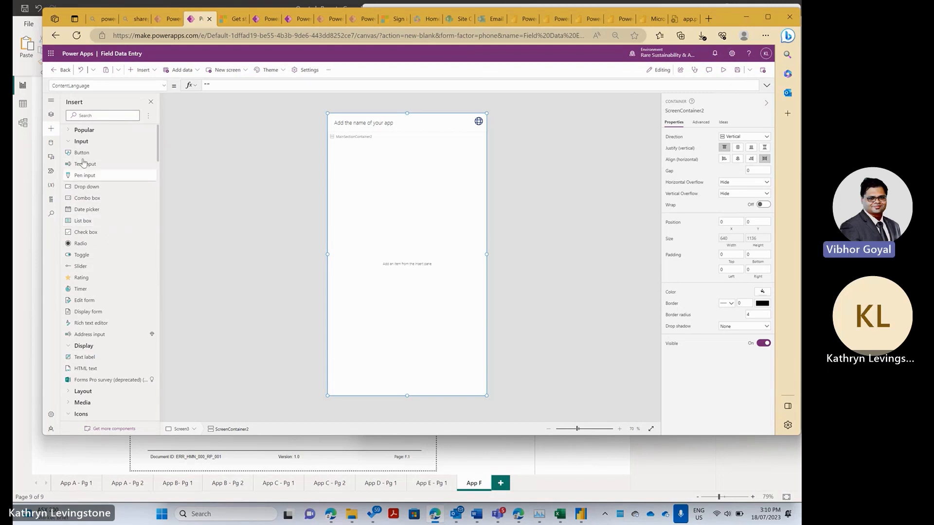
click(72, 130)
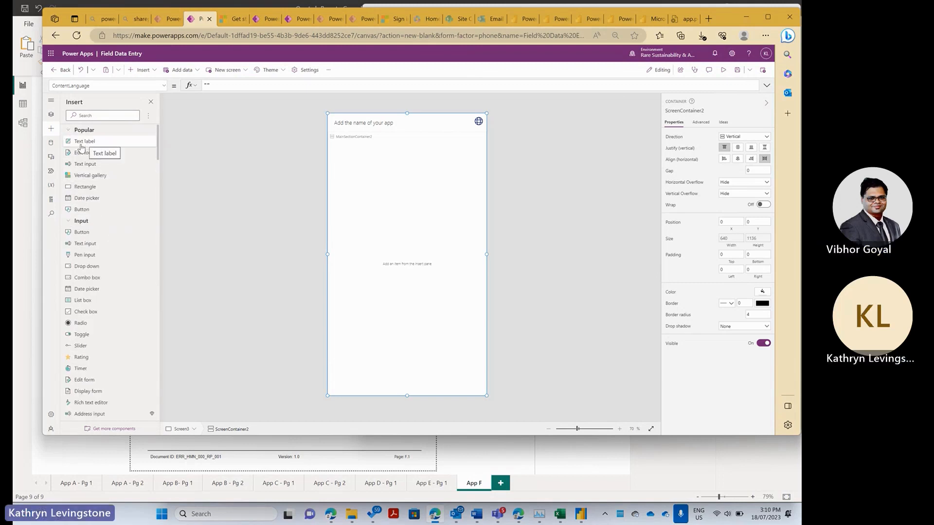
click(411, 186)
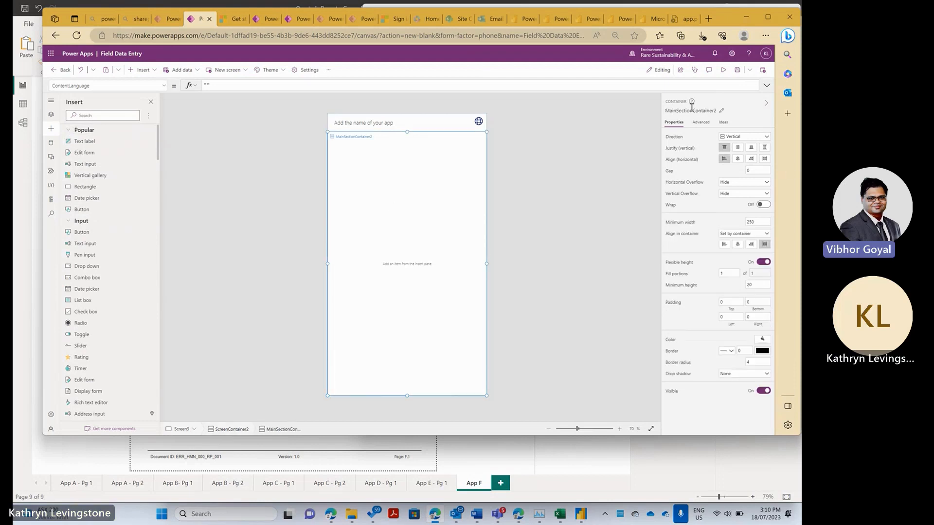
click(700, 123)
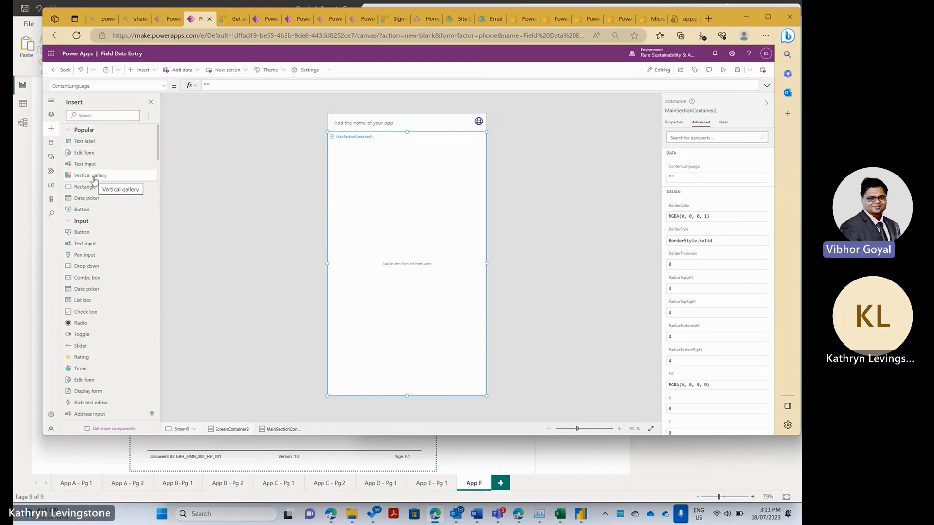
click(90, 155)
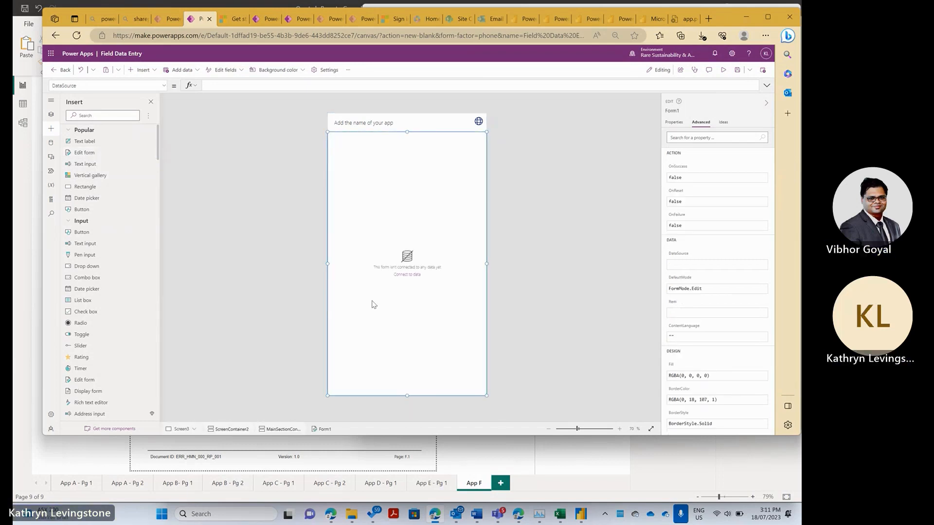
- Refresh the Monitoring Data - Master BIS data source
click(416, 276)
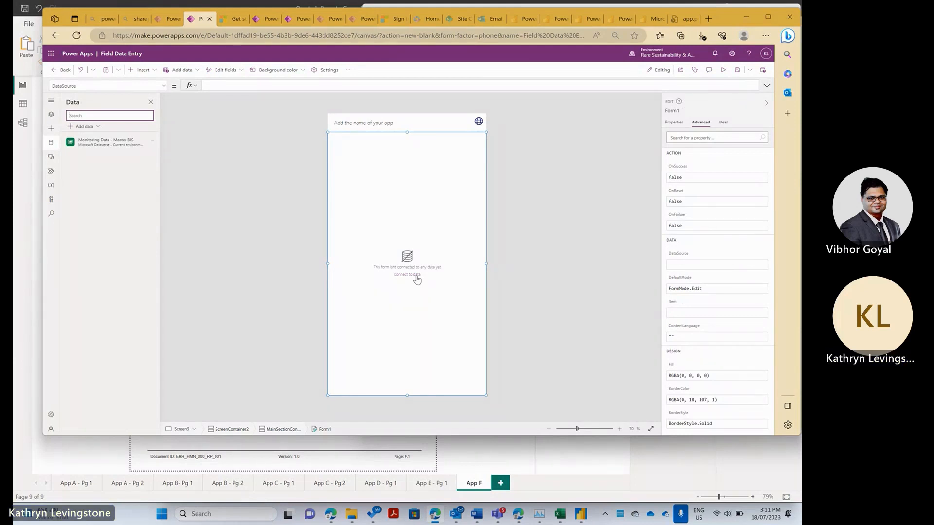
click(99, 146)
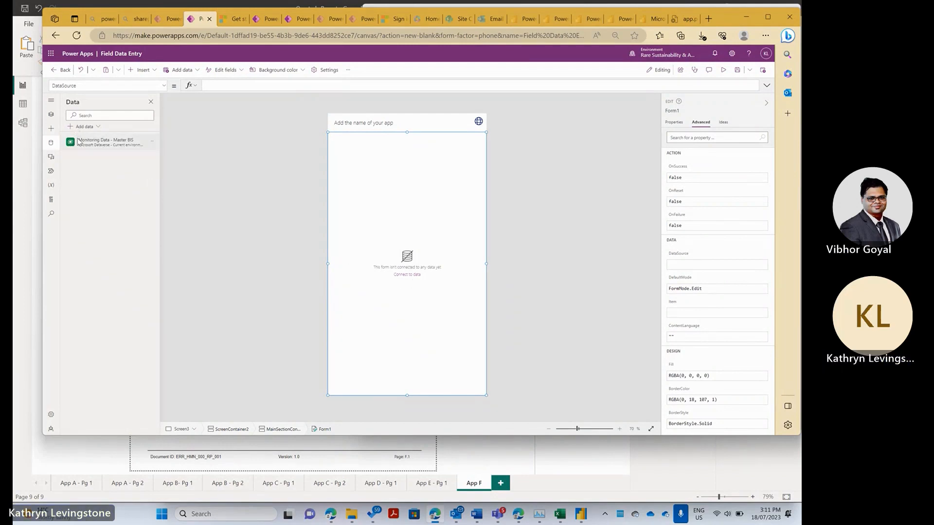
mouse_move(78, 141)
click(152, 142)
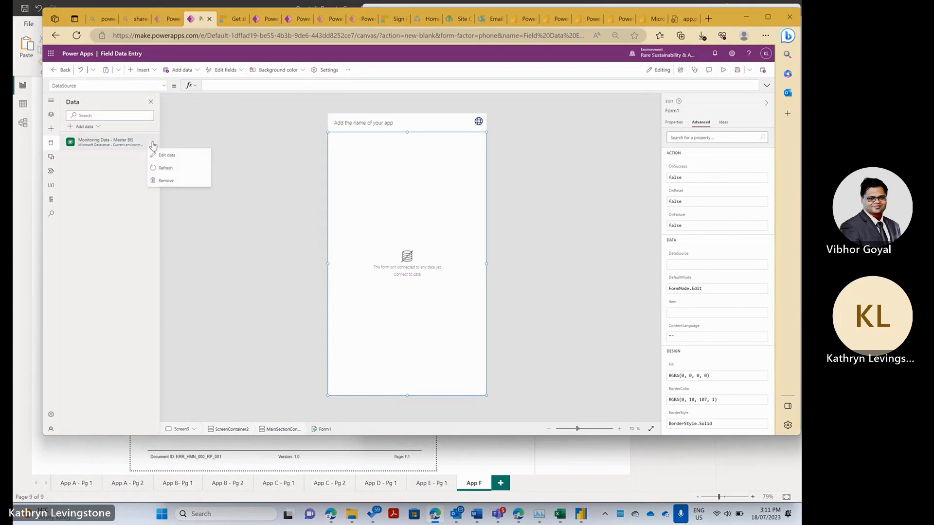
click(167, 168)
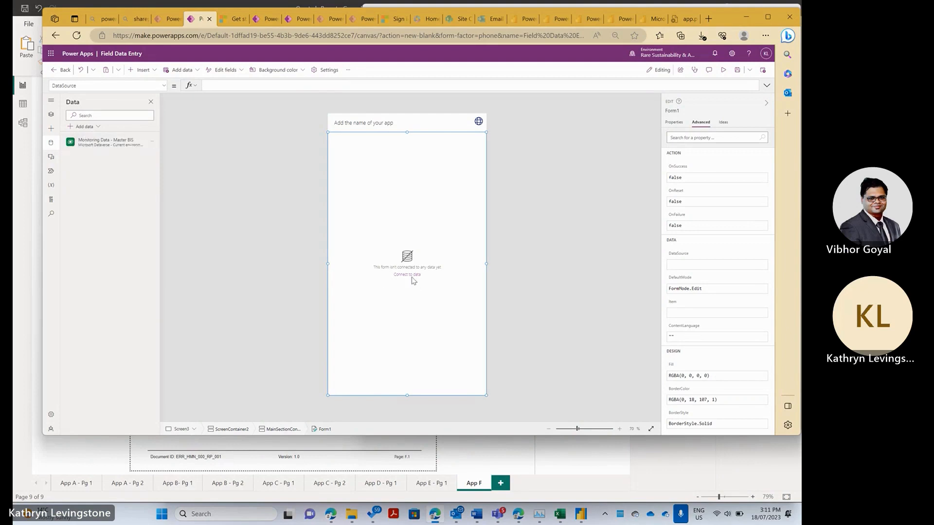
- Bind Form1 to the Monitoring Data - Master BIS table
click(681, 123)
click(763, 151)
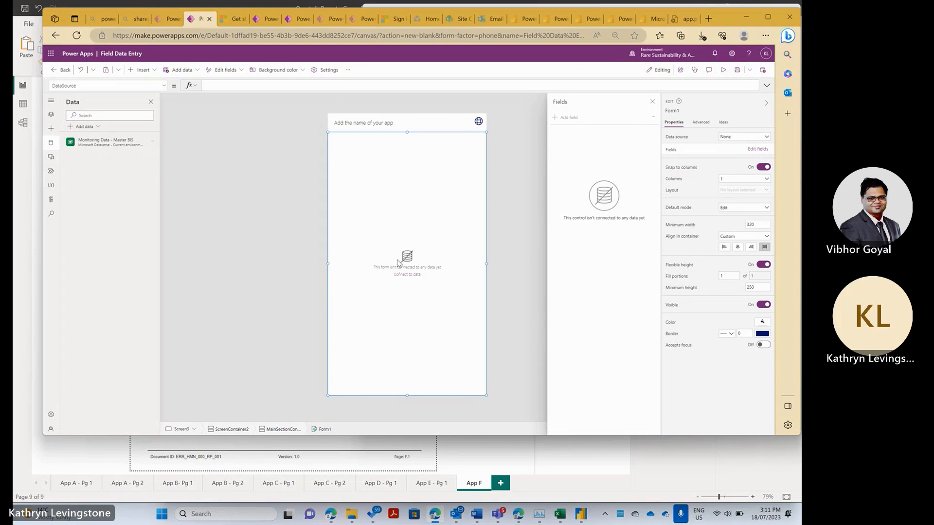
click(200, 69)
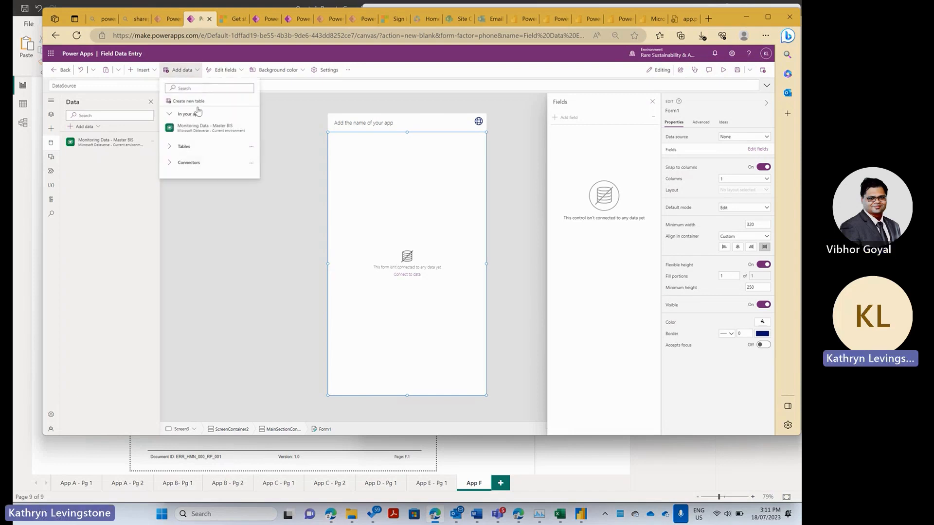
click(192, 128)
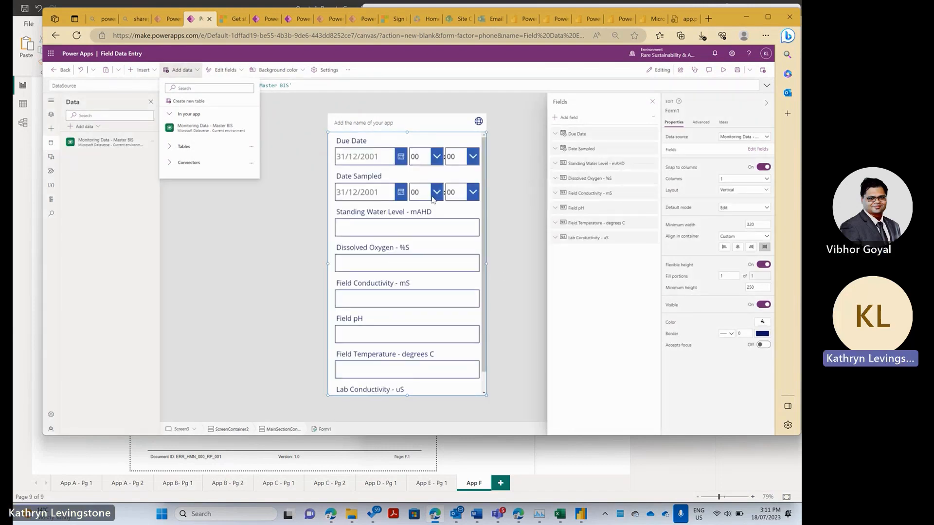
- Change Screen3's header title to 'Field Entry'
click(358, 126)
click(381, 122)
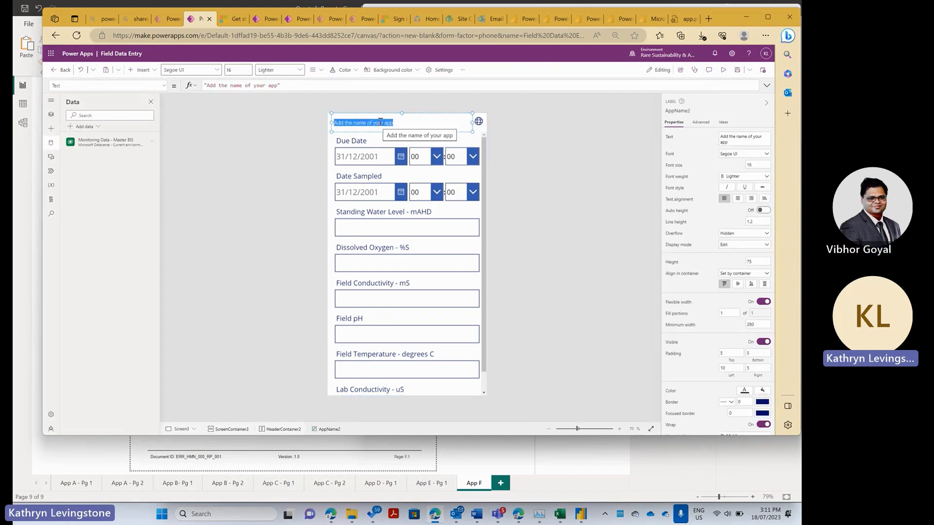
text(Field Entr)
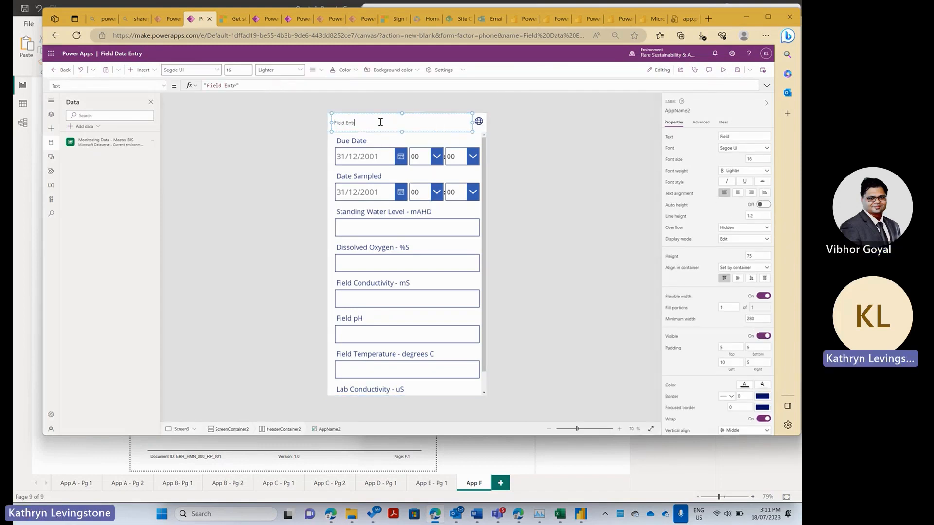
text(y)
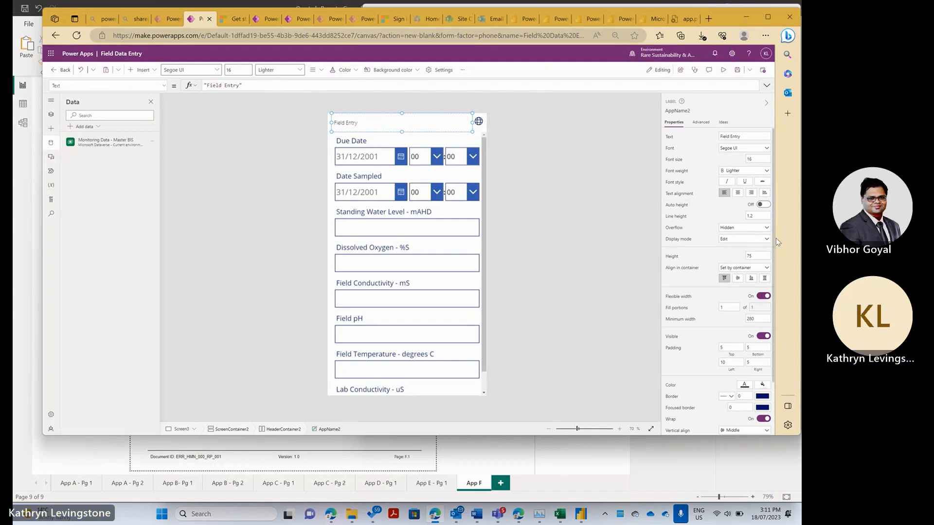
click(317, 172)
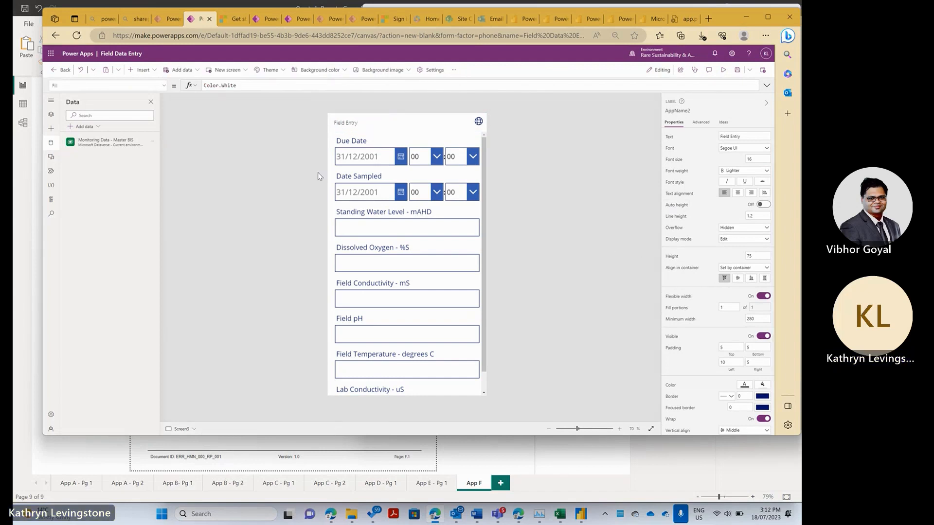
click(400, 158)
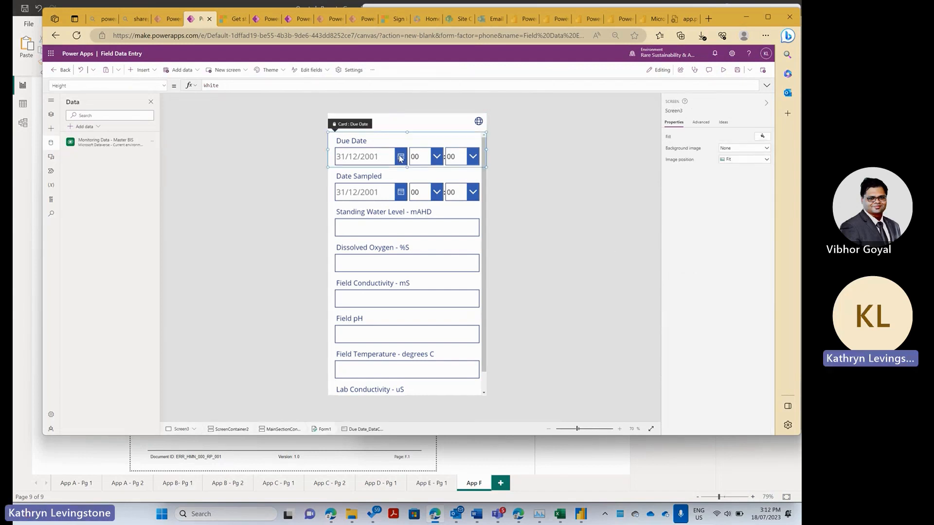
click(462, 190)
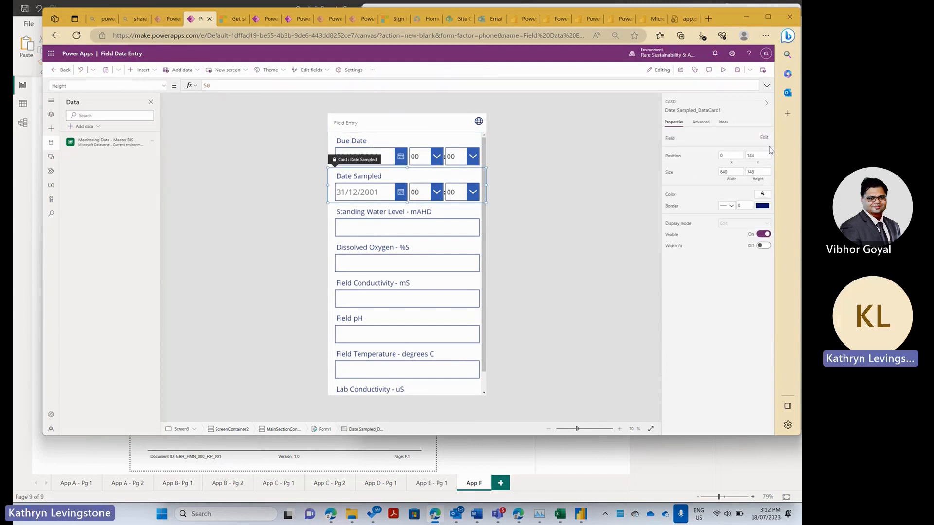
- Remove the Due Date field from Form1 through Edit fields
click(764, 137)
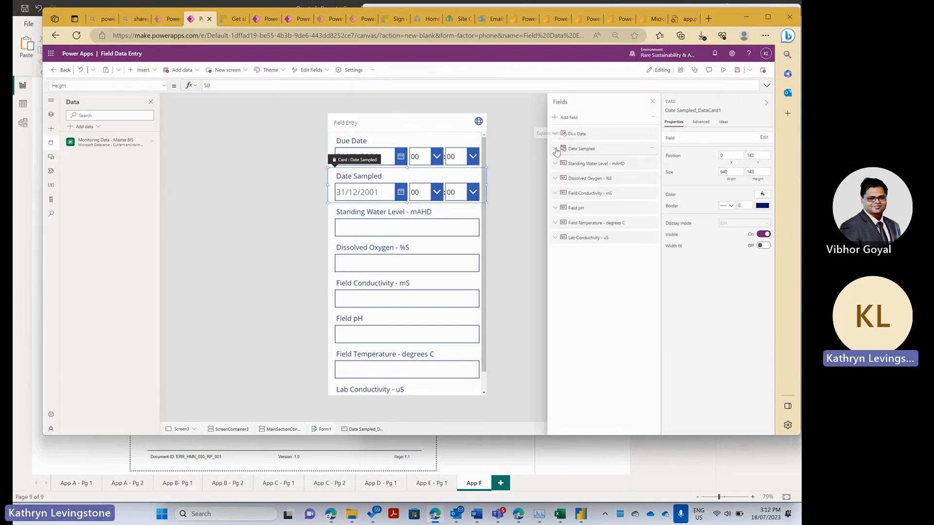
click(648, 138)
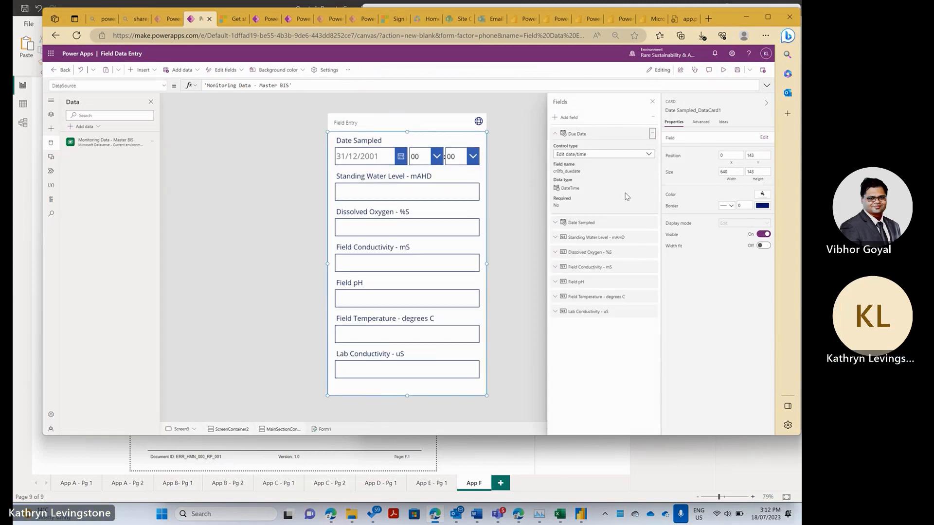
click(529, 178)
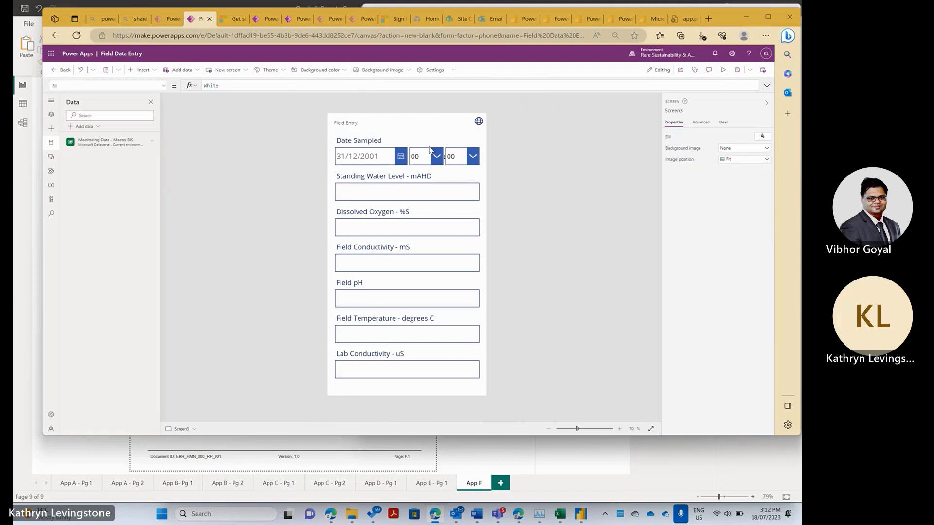
click(403, 160)
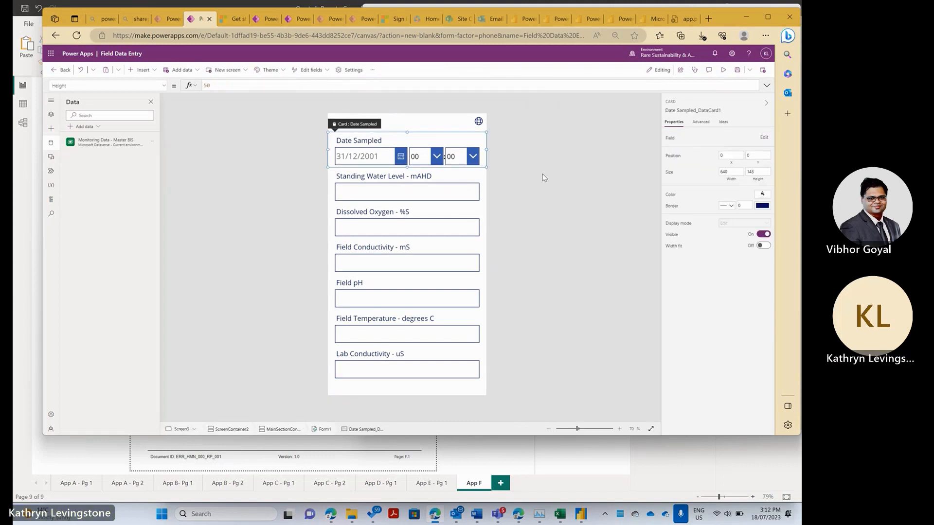
click(599, 169)
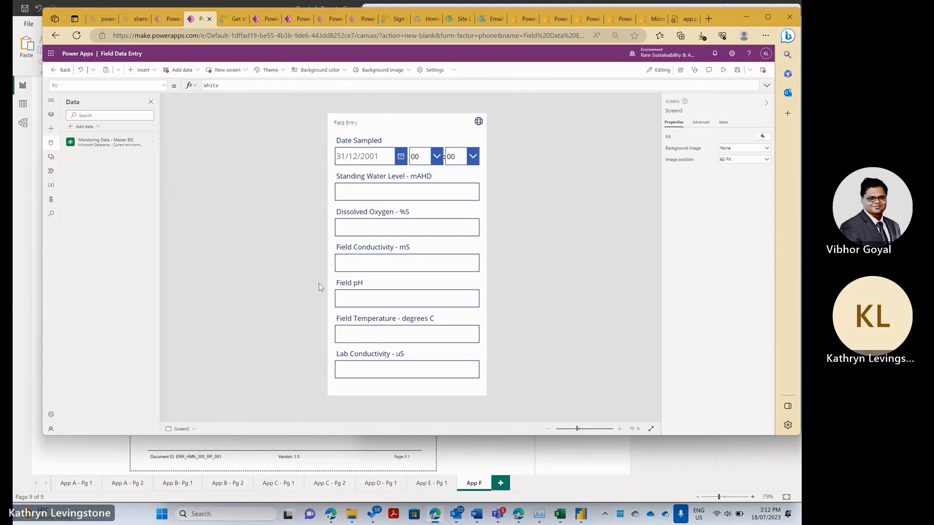
- Show the Tree view, select the Field Entry header label, and save Field Data Entry
click(51, 114)
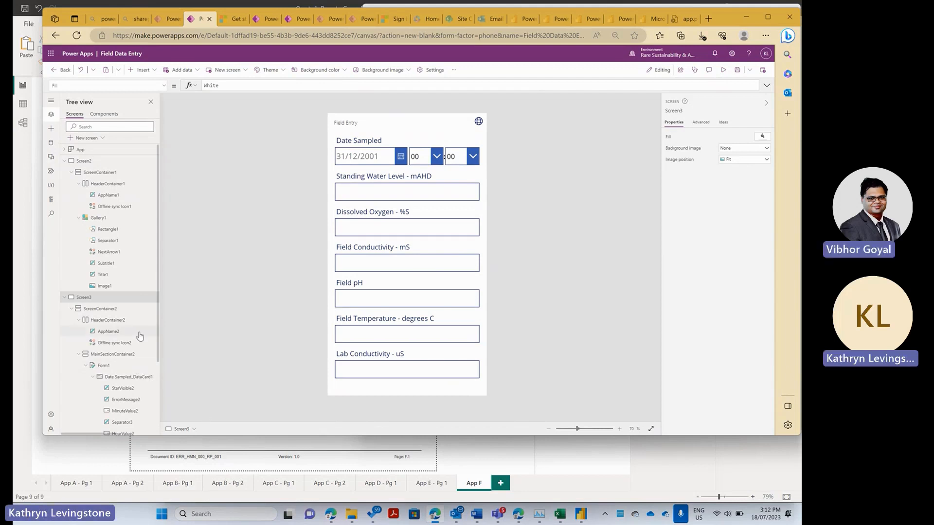
scroll(158, 338, down, 3)
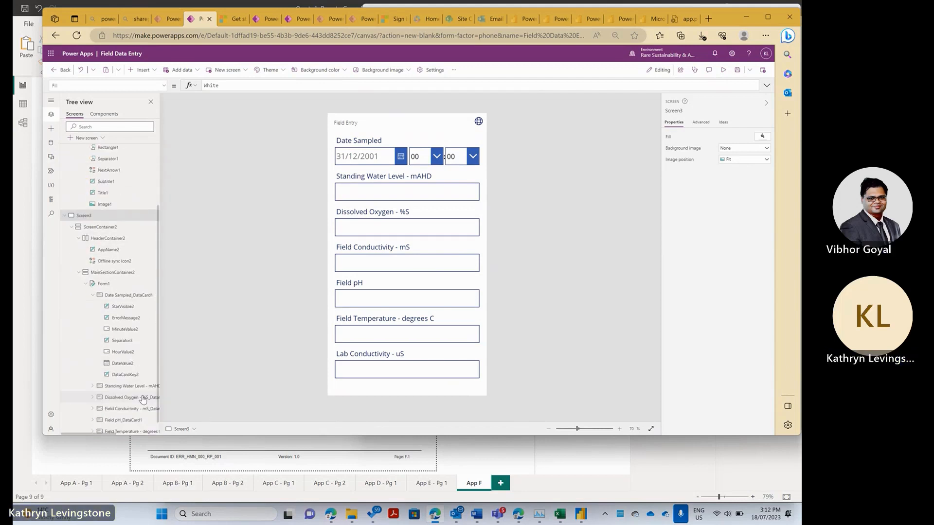
scroll(146, 316, up, 3)
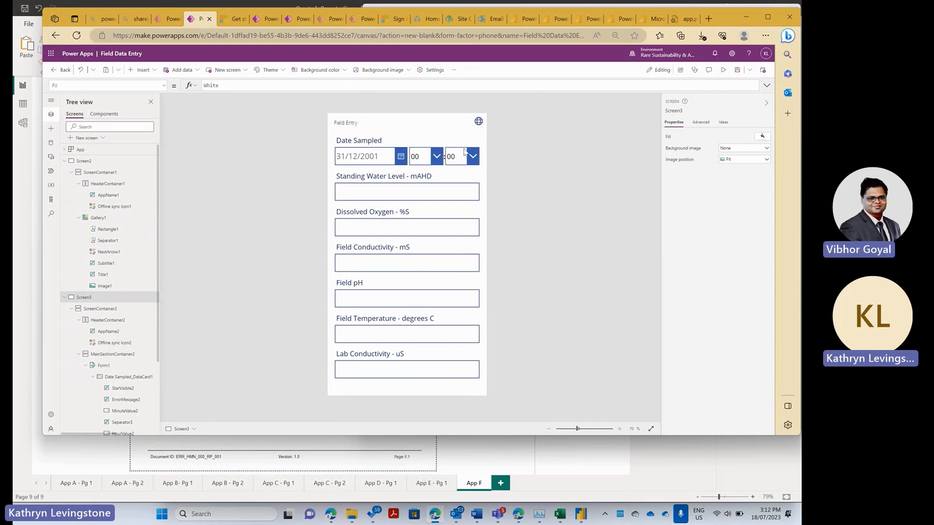
click(418, 125)
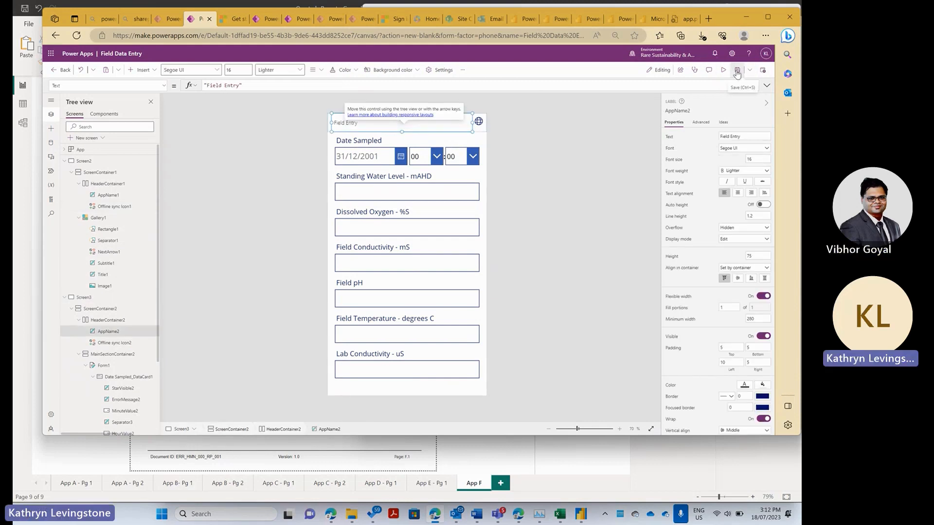
click(737, 71)
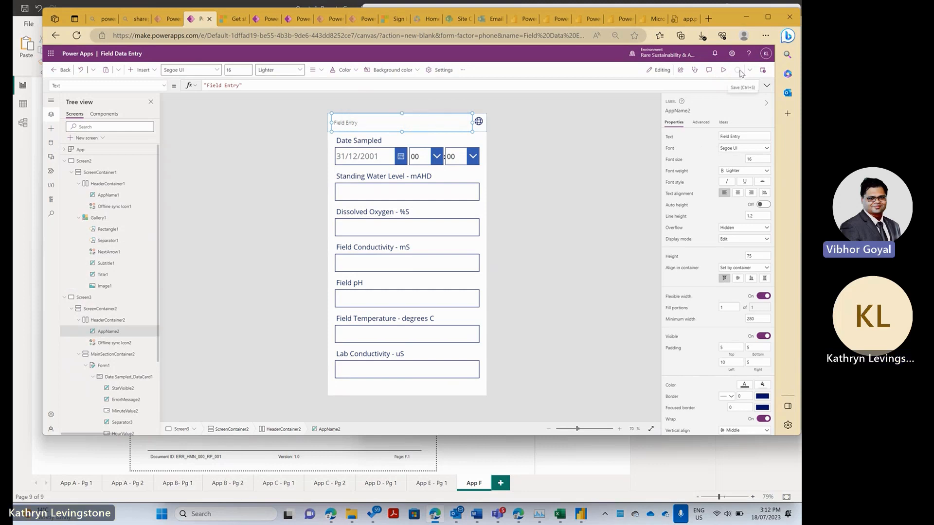
click(624, 139)
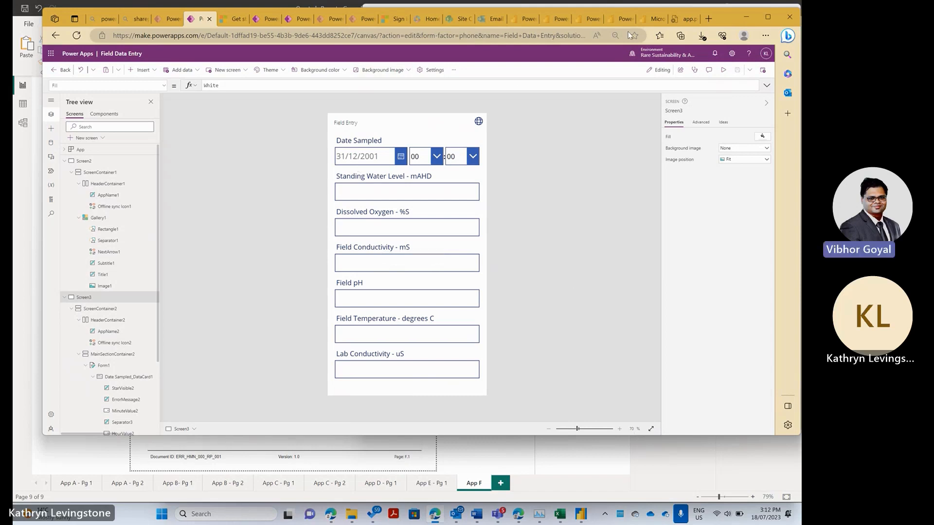
- Publish this version of Field Data Entry and preview it, showing 'No item to display'
click(763, 71)
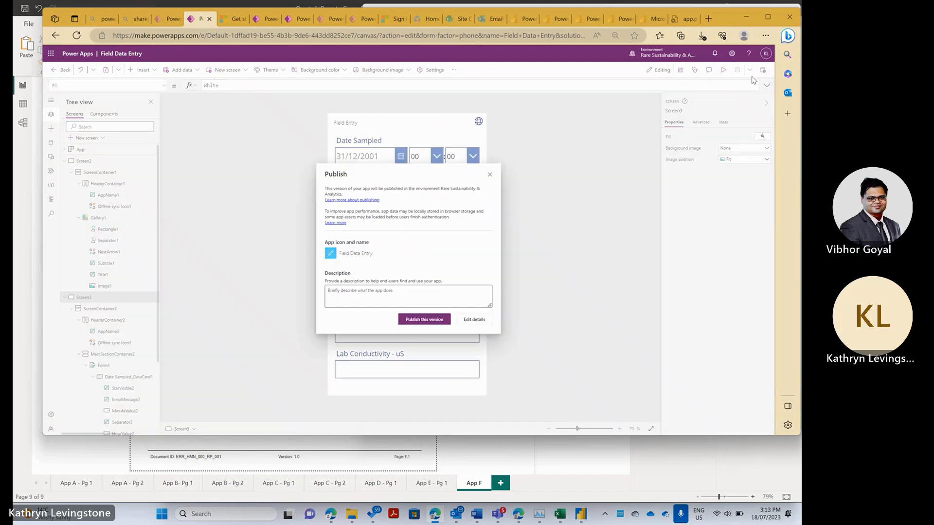
click(418, 322)
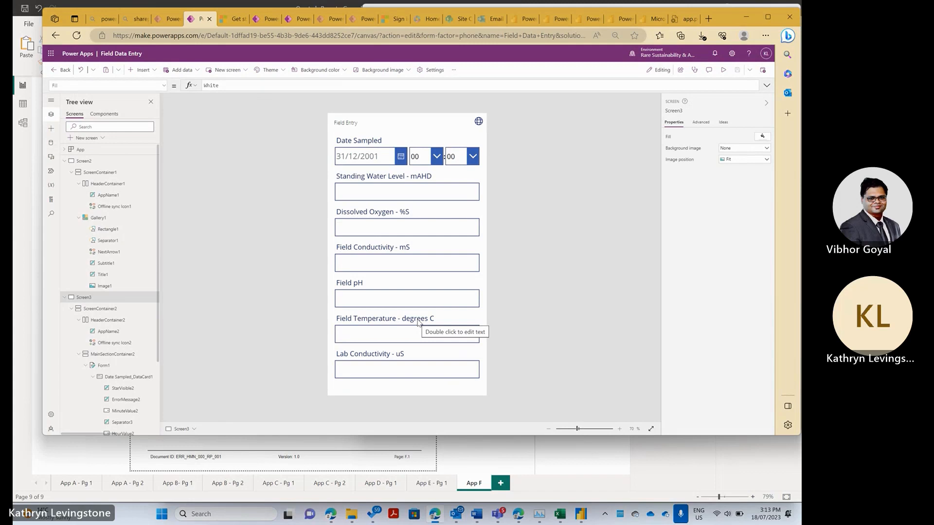
click(722, 71)
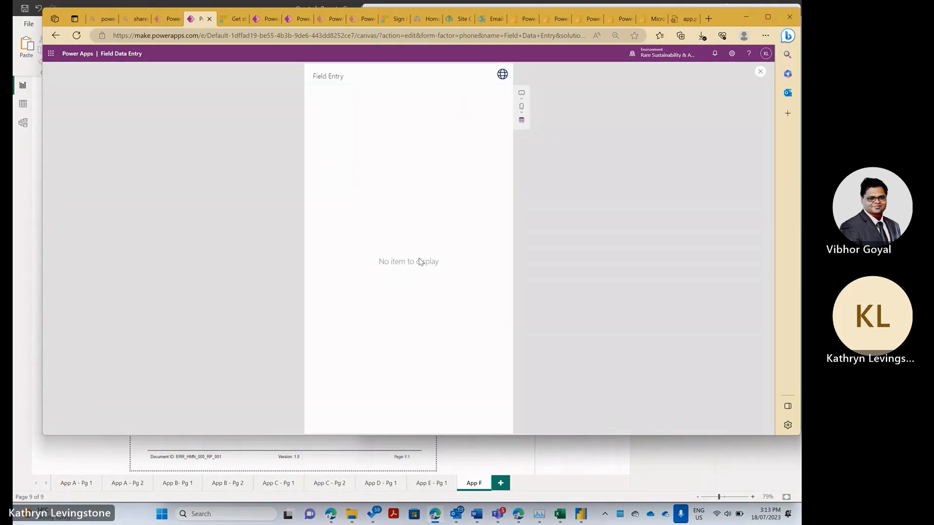
click(762, 74)
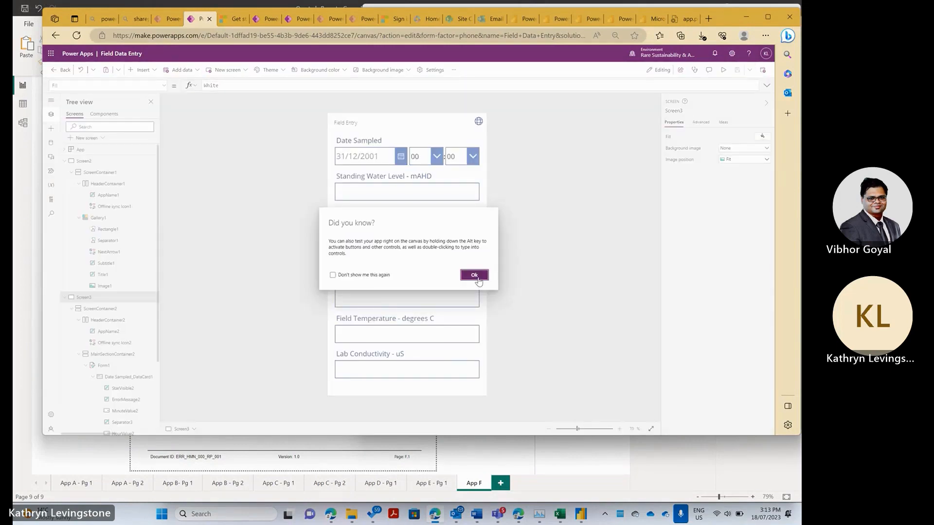
click(474, 275)
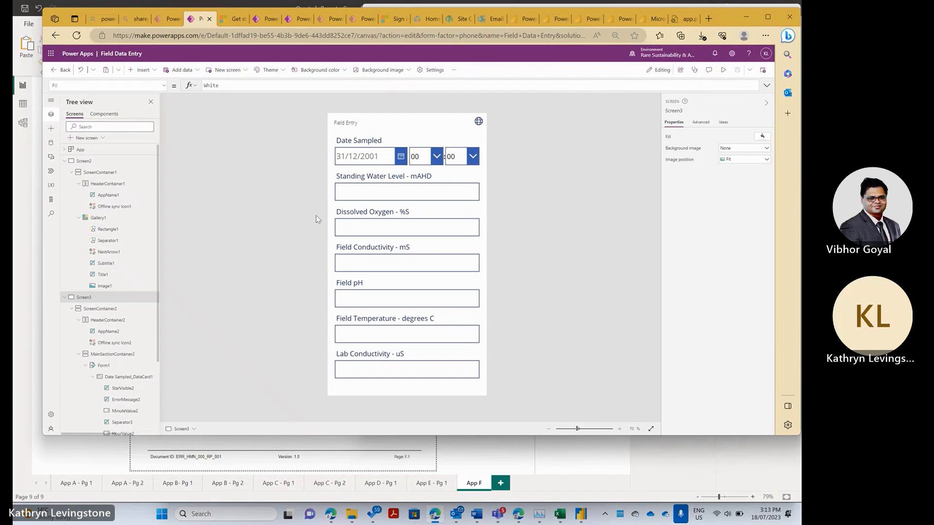
click(85, 163)
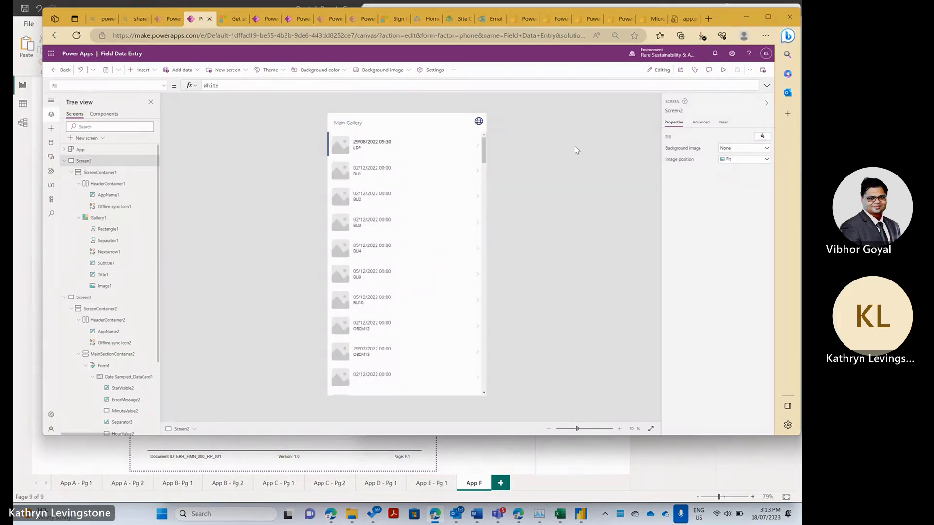
click(723, 72)
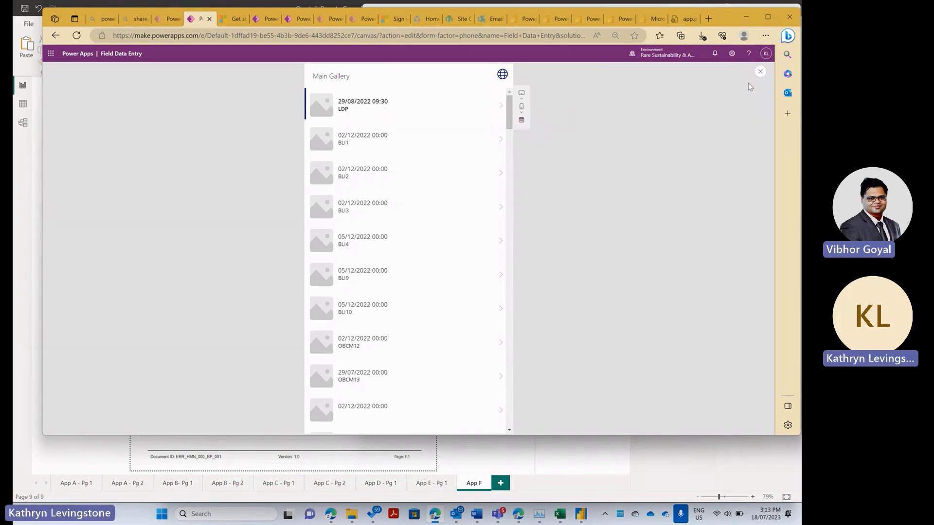
click(760, 71)
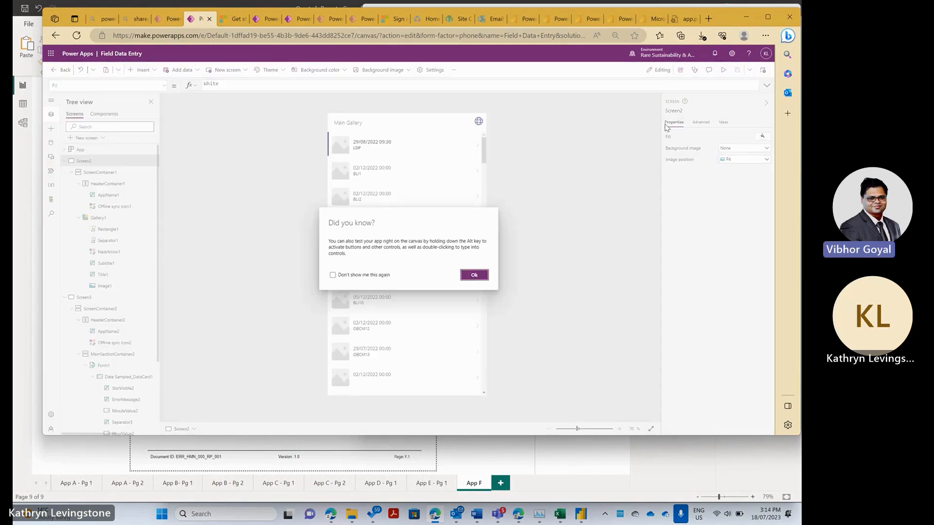
click(474, 275)
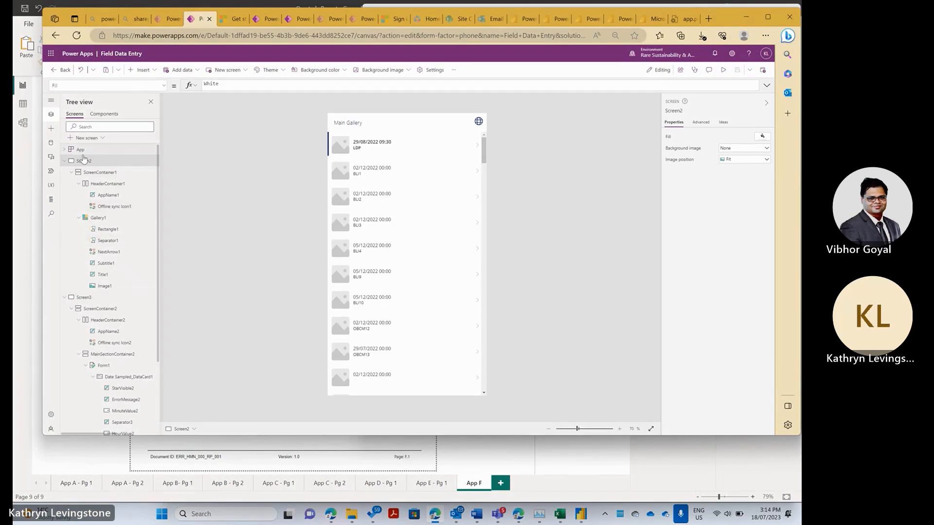
click(121, 298)
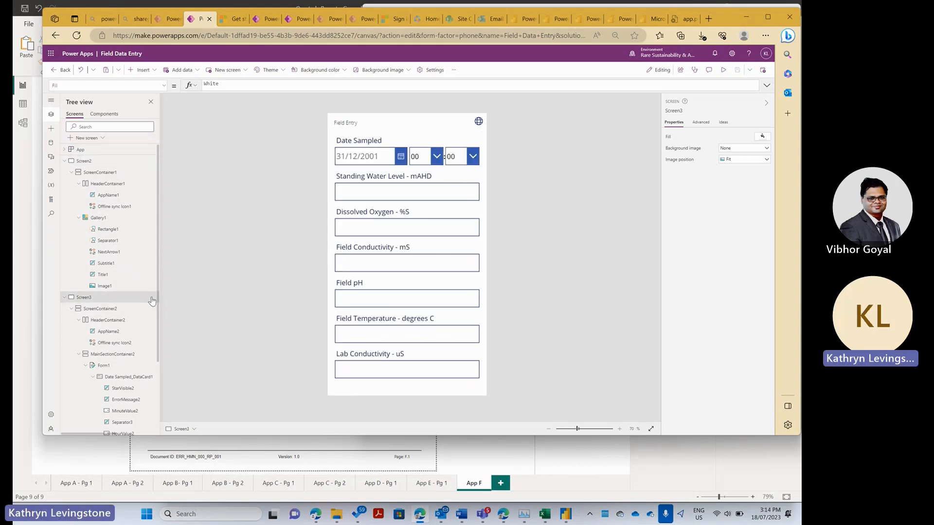
- Move Screen3 up to be the first screen, then save and publish this version
click(154, 297)
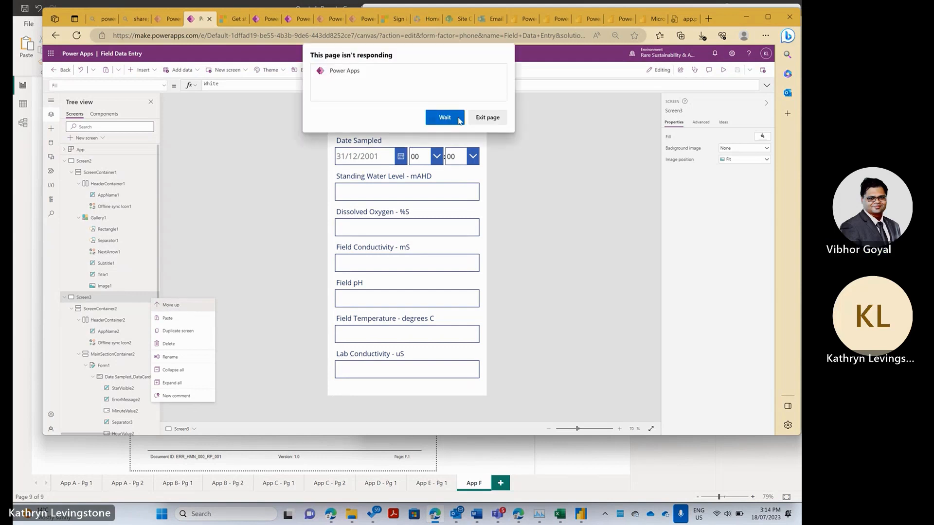
click(445, 119)
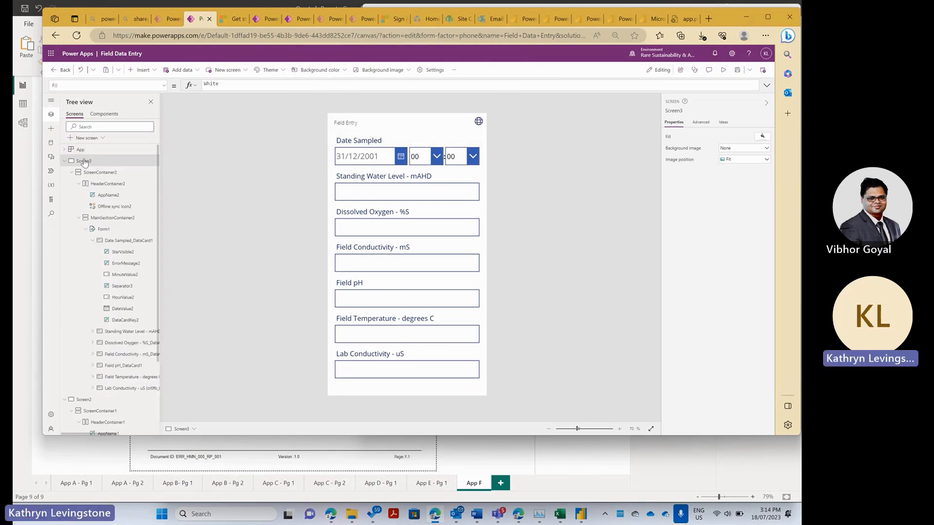
click(737, 71)
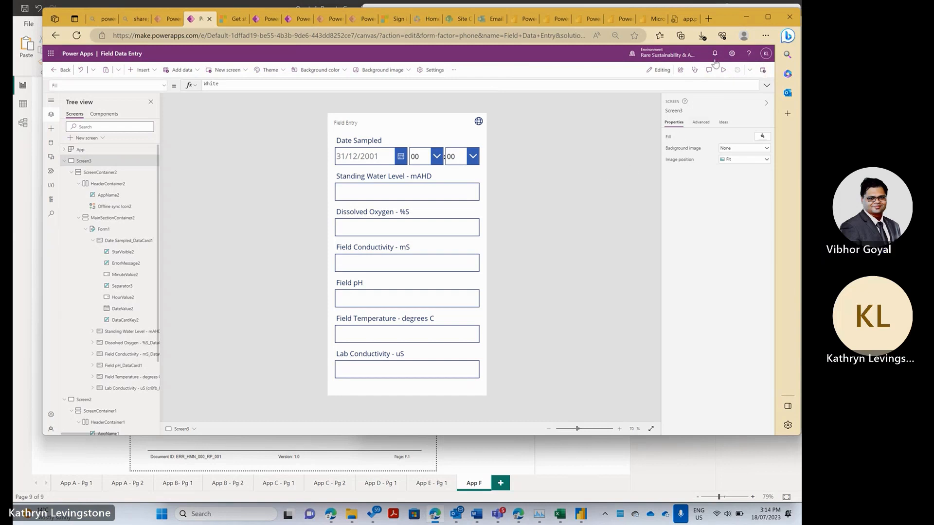
click(764, 73)
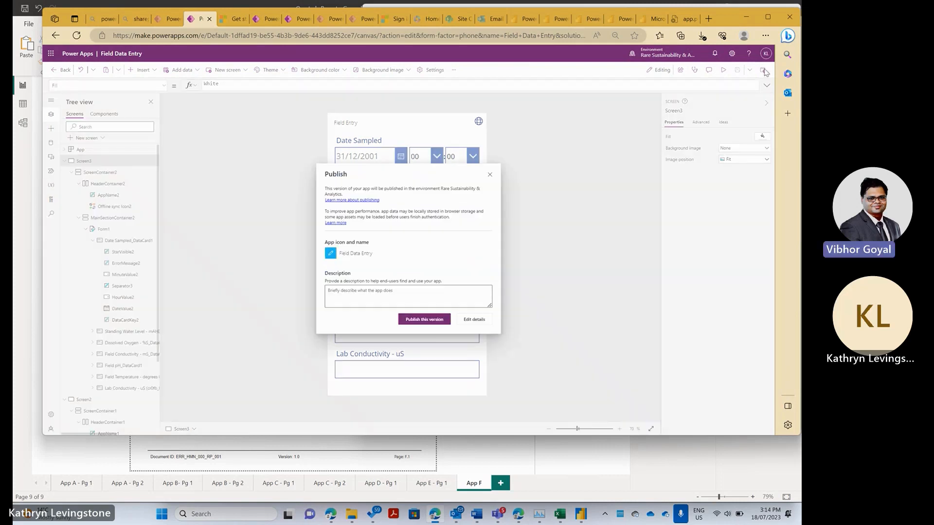
click(427, 320)
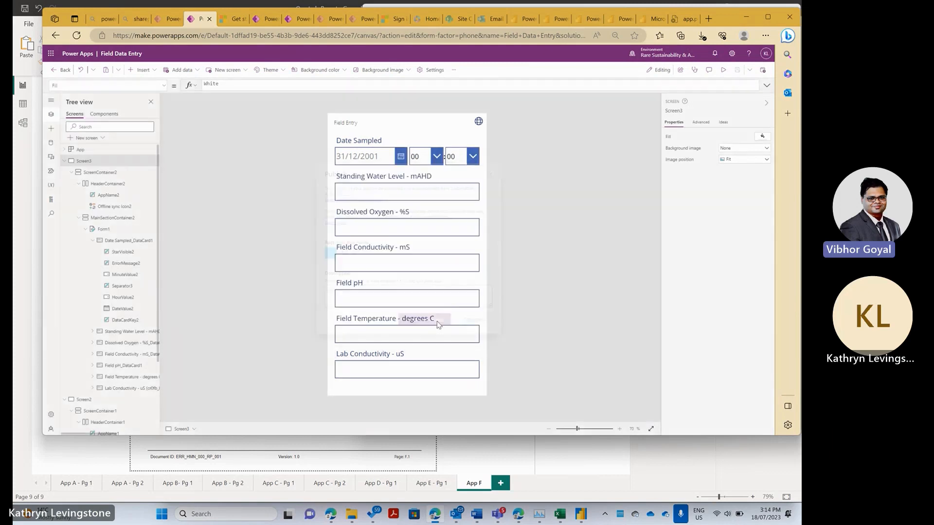
- On the Power Apps maker tab, open the Offline Trial App solution from Solutions
click(166, 18)
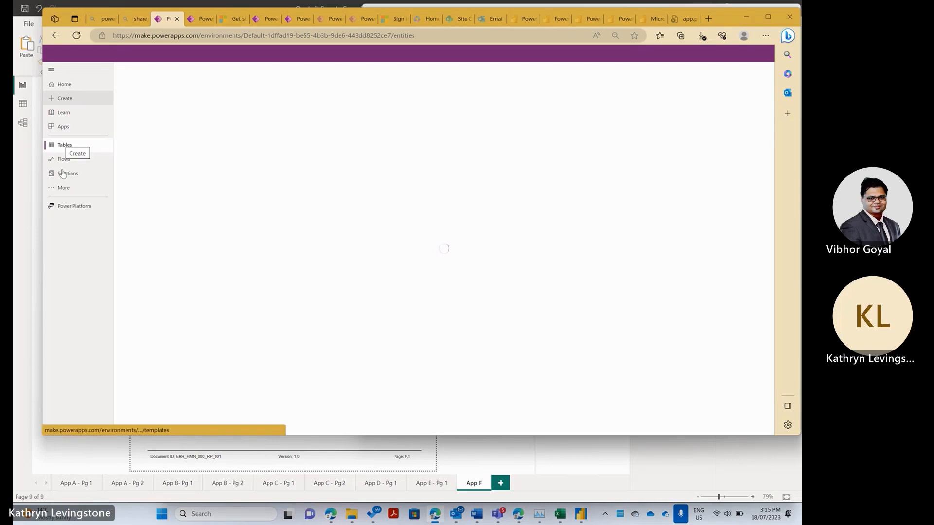
click(66, 174)
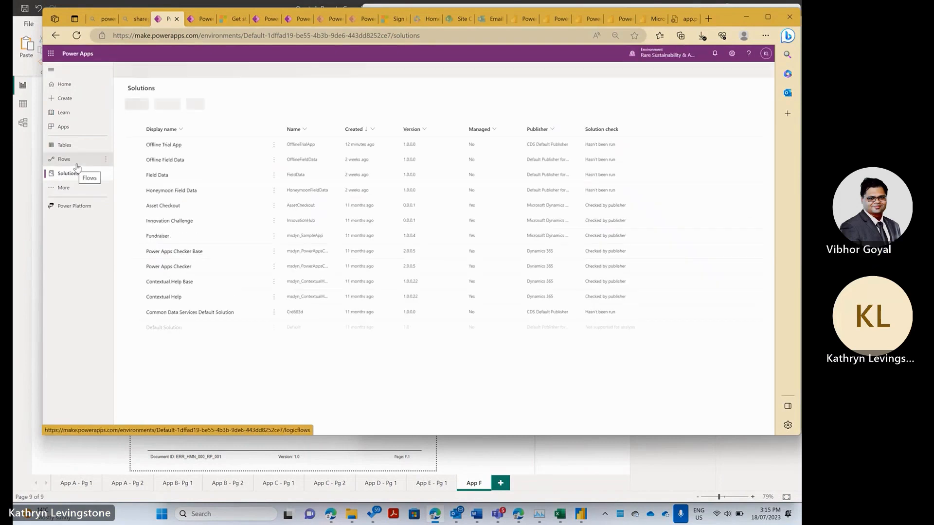
click(175, 147)
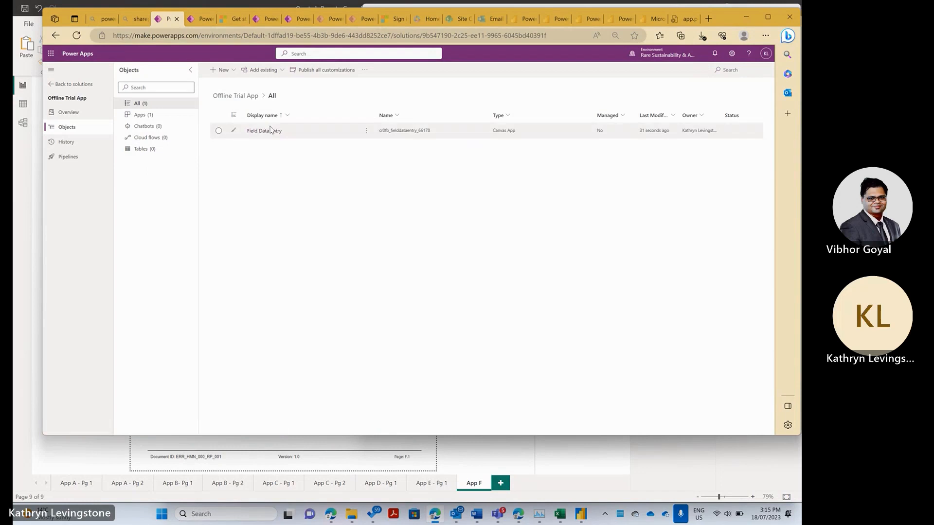
- Open the Field Data Entry canvas app from the solution's Objects list in Power Apps Studio
click(264, 132)
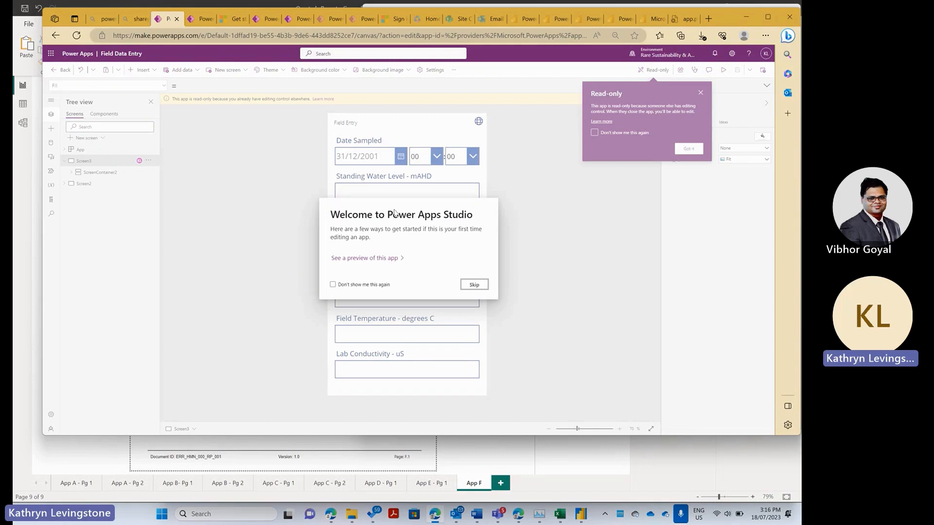
- Dismiss the welcome and read-only notices, go back twice, and show the Apps list from Home
click(474, 284)
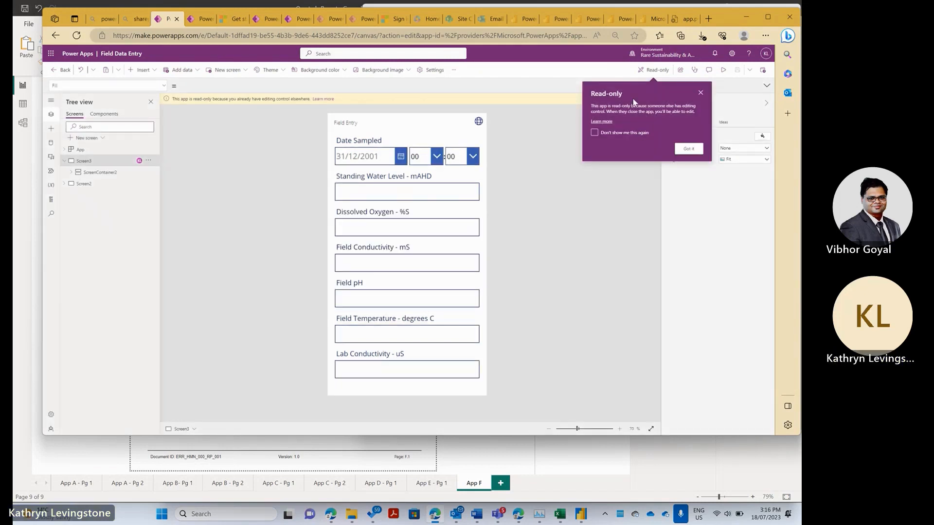
click(700, 93)
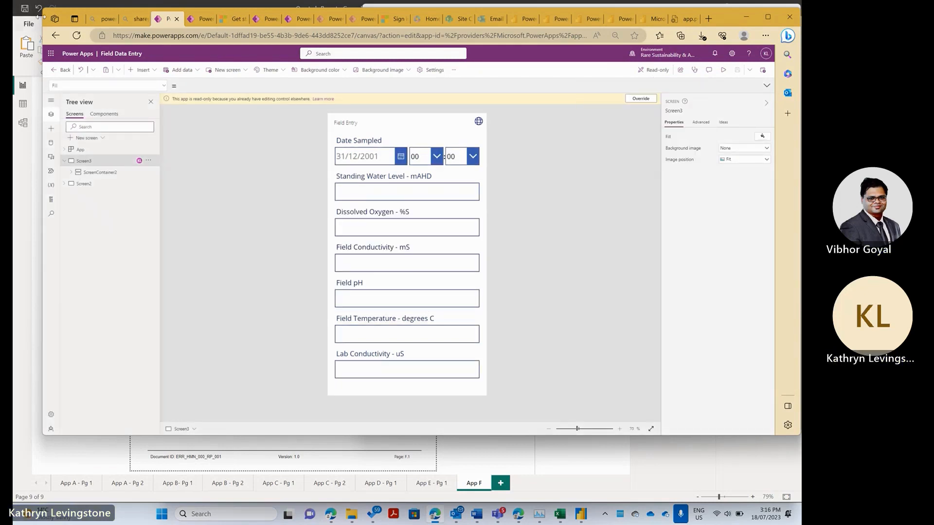
click(56, 38)
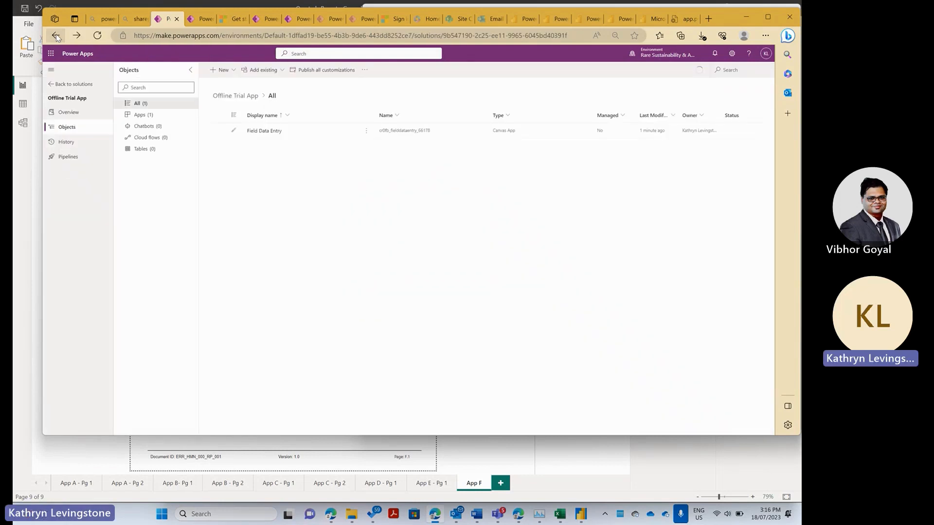
click(56, 38)
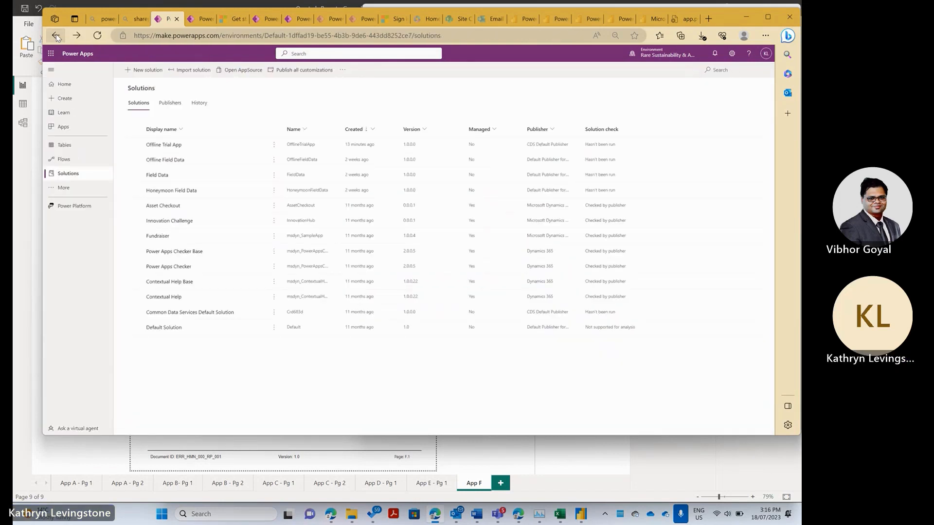
click(64, 84)
click(65, 128)
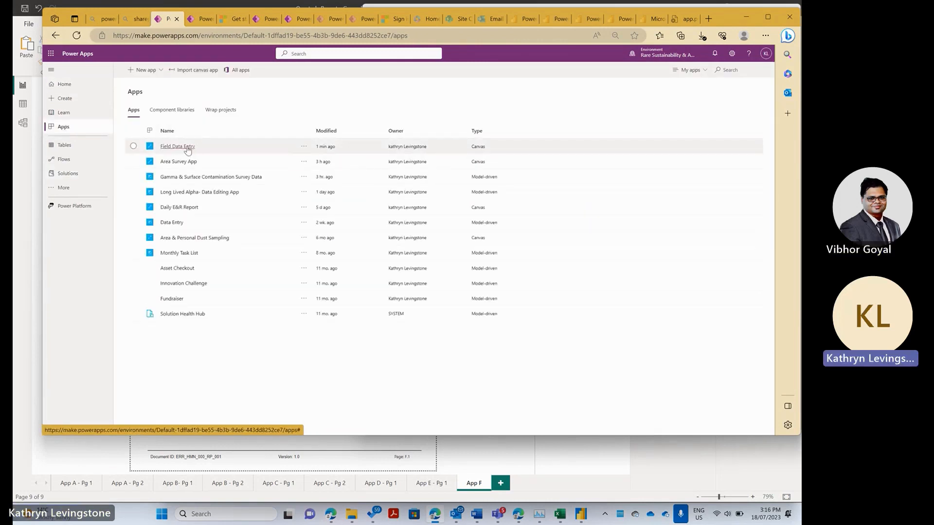
- Play Field Data Entry from the Apps list while its Field Entry screen loads data
click(188, 148)
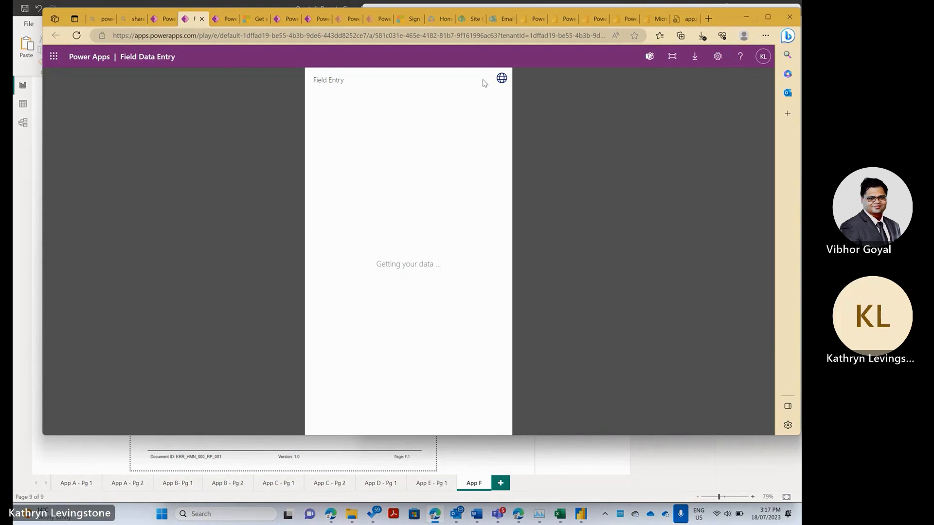
mouse_move(501, 84)
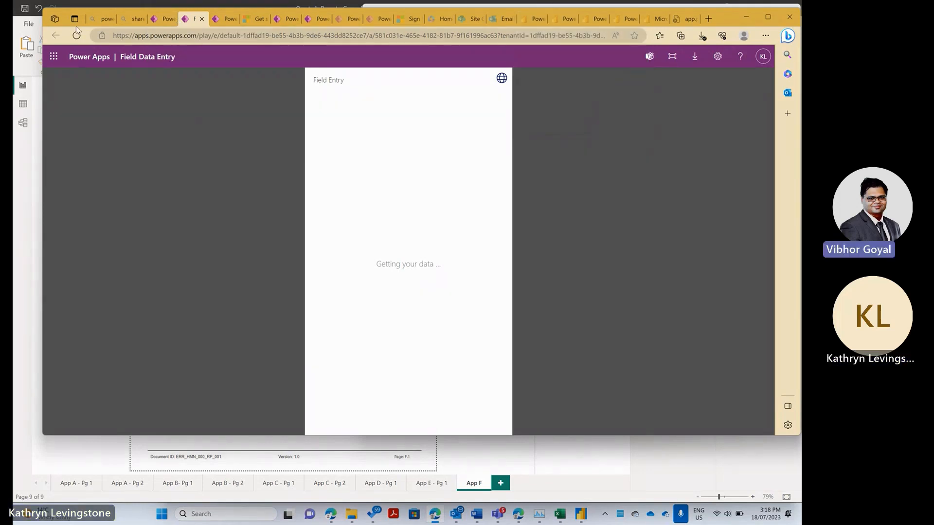
- Close the app player tab, the leftover Power BI tabs, and the duplicate Power Apps tab
click(202, 20)
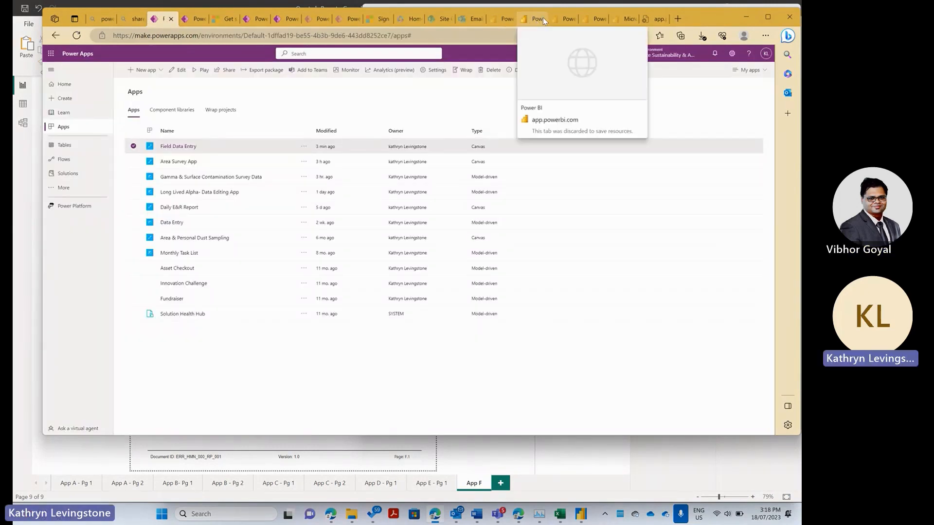
click(542, 19)
click(540, 19)
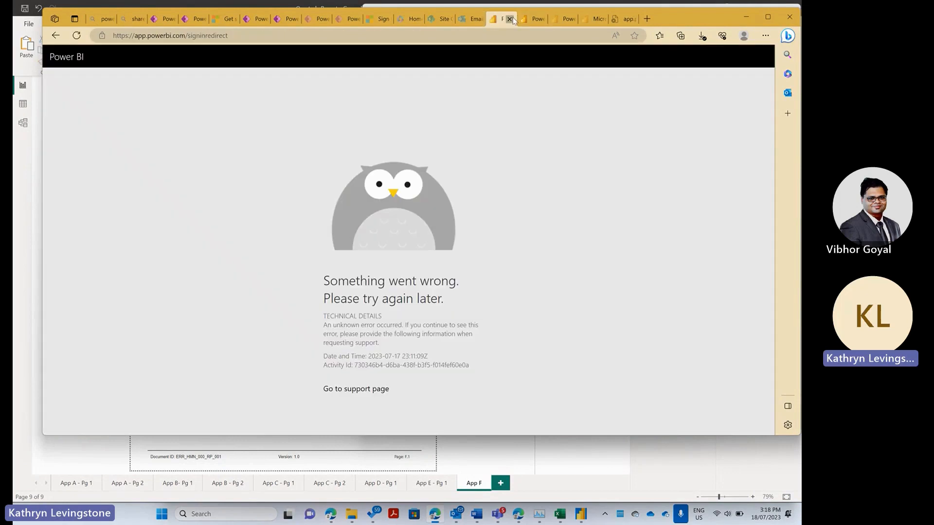
click(511, 18)
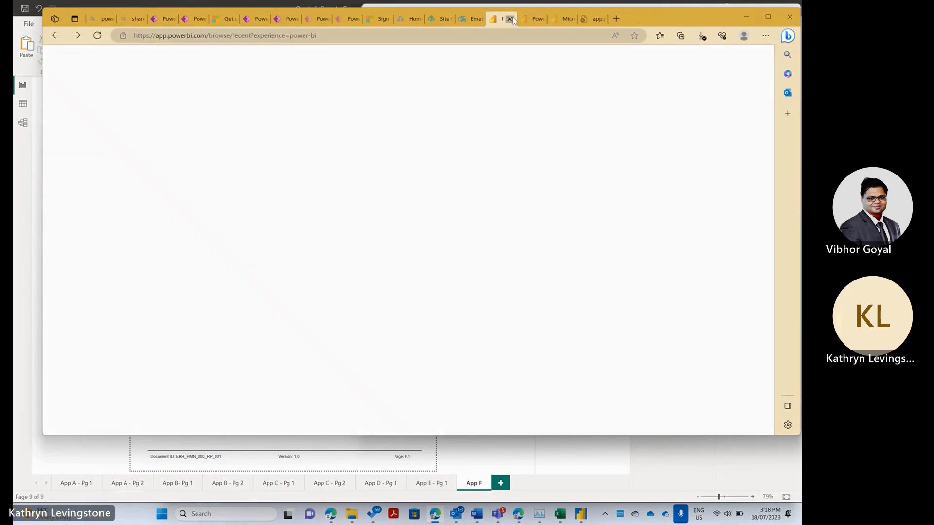
click(511, 19)
click(511, 19)
click(511, 19)
click(511, 19)
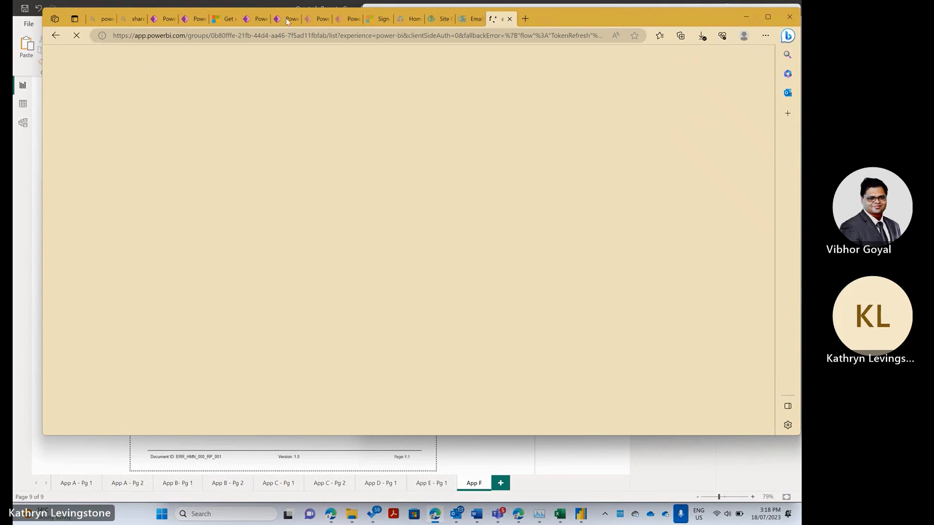
click(355, 19)
click(356, 19)
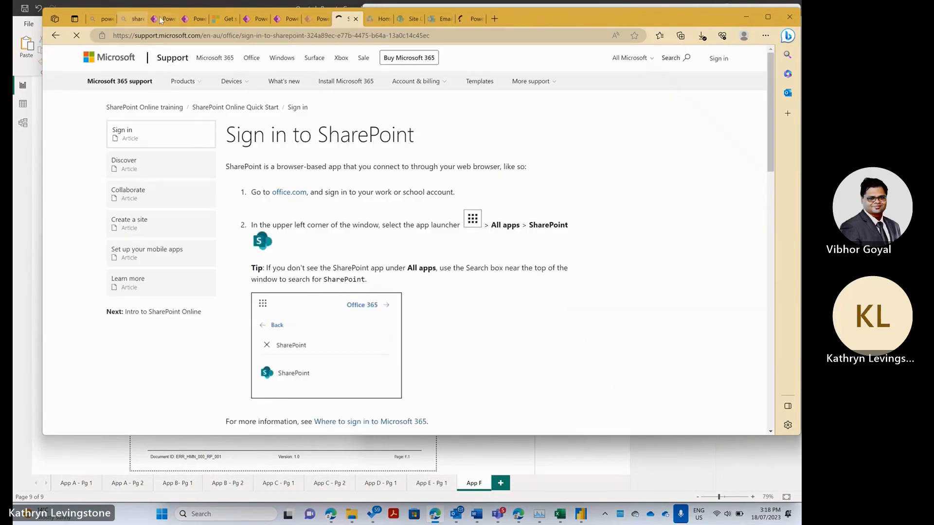
- Return to the Power Apps Apps list and play Field Data Entry again
click(160, 19)
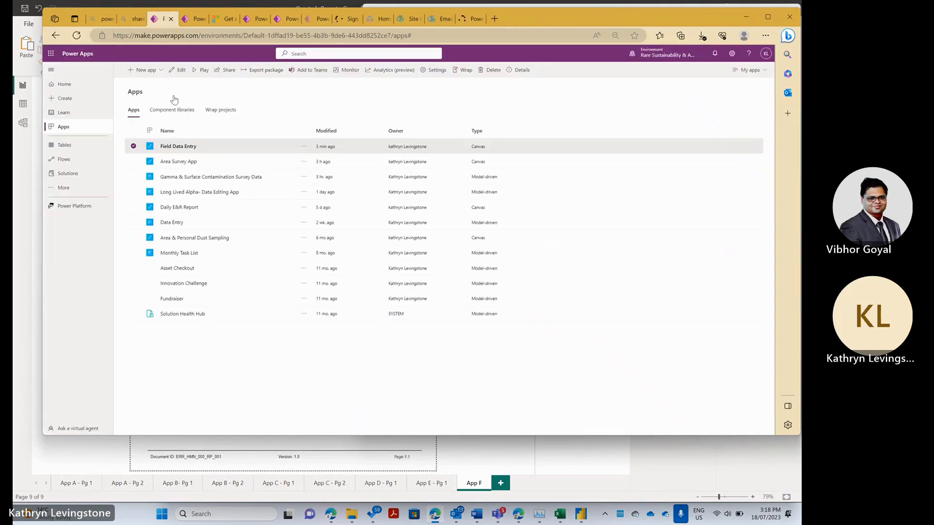
click(164, 149)
click(164, 147)
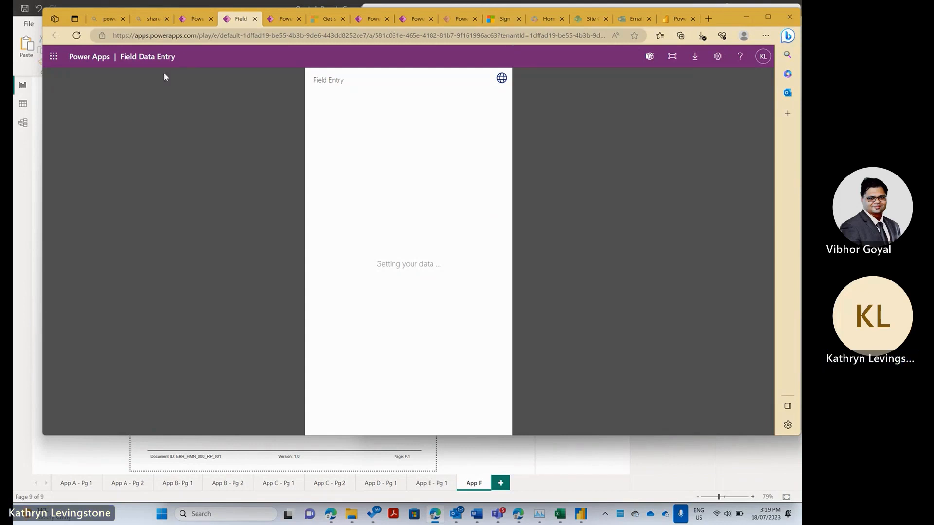
- Close the player tab and open Field Data Entry for editing via its … > Edit option
click(255, 19)
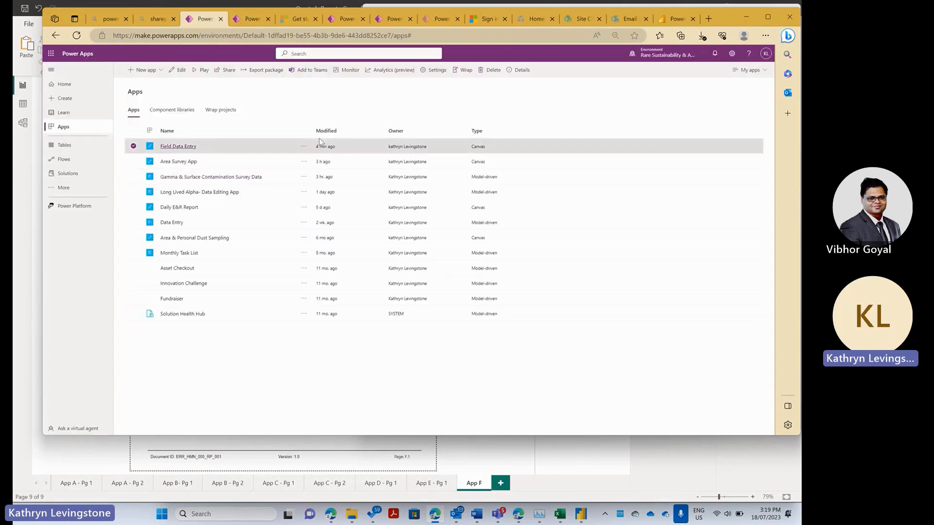
click(303, 146)
click(309, 159)
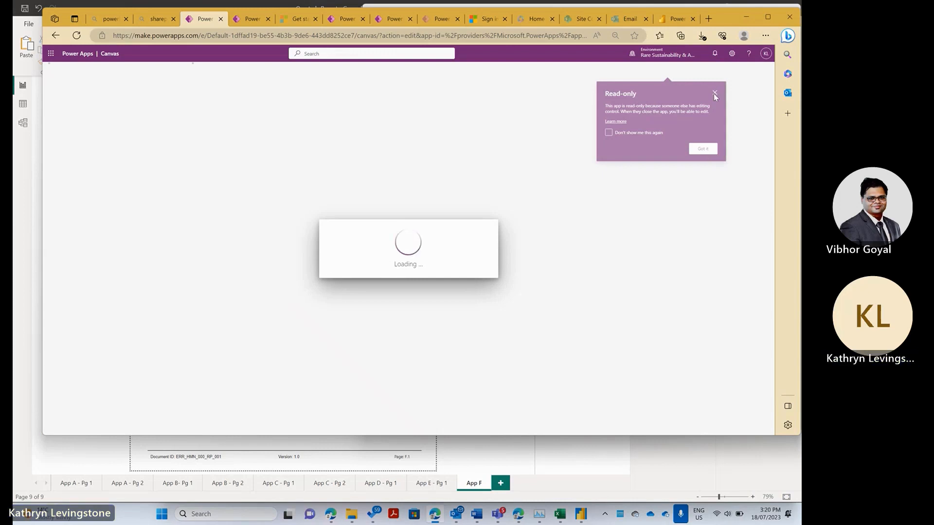
- Dismiss the welcome and read-only notices and show the Insert pane's controls
click(362, 19)
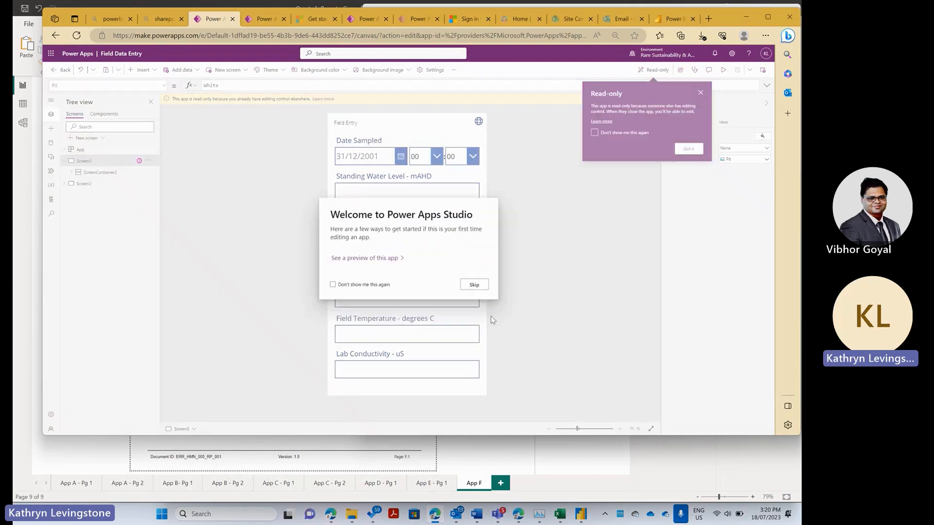
click(475, 285)
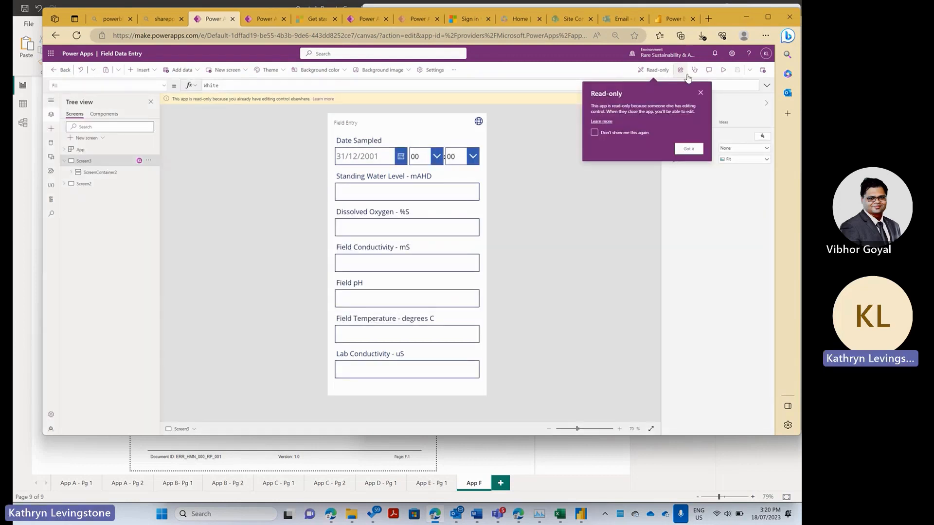
click(700, 92)
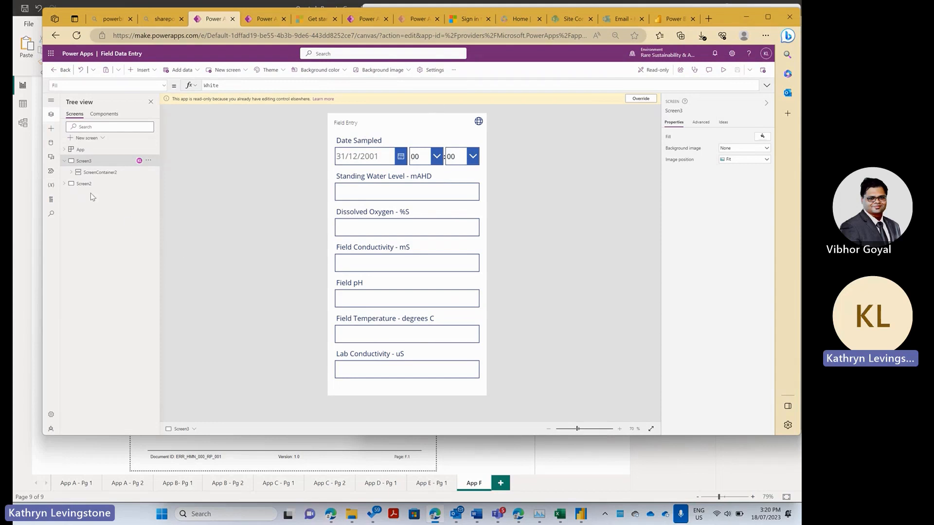
click(50, 129)
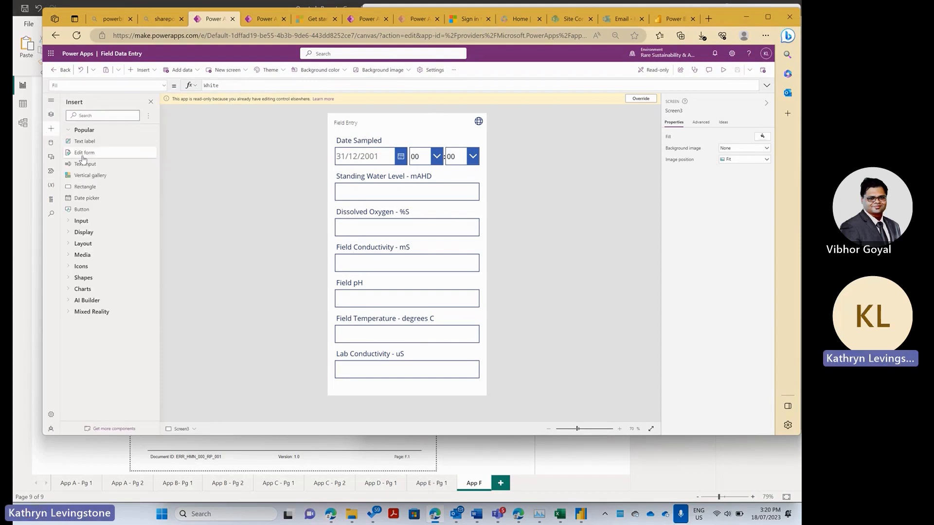
click(81, 268)
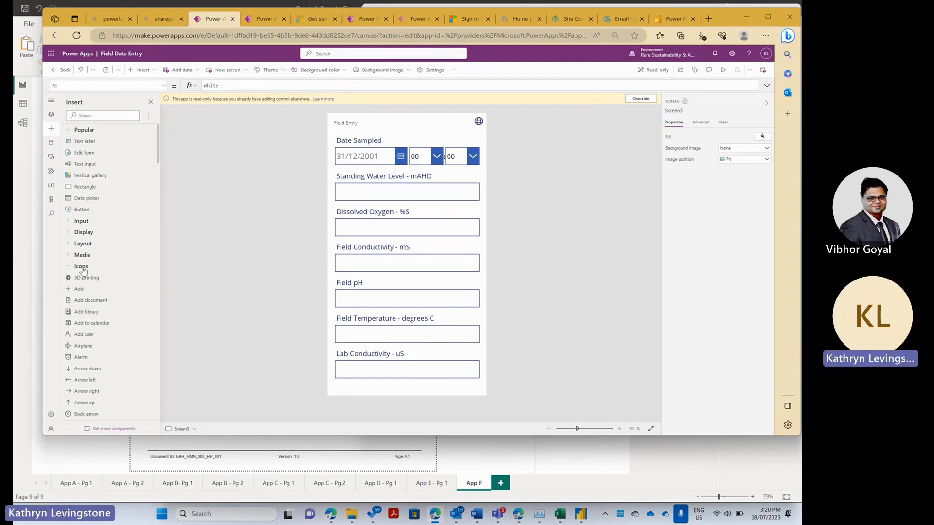
click(78, 290)
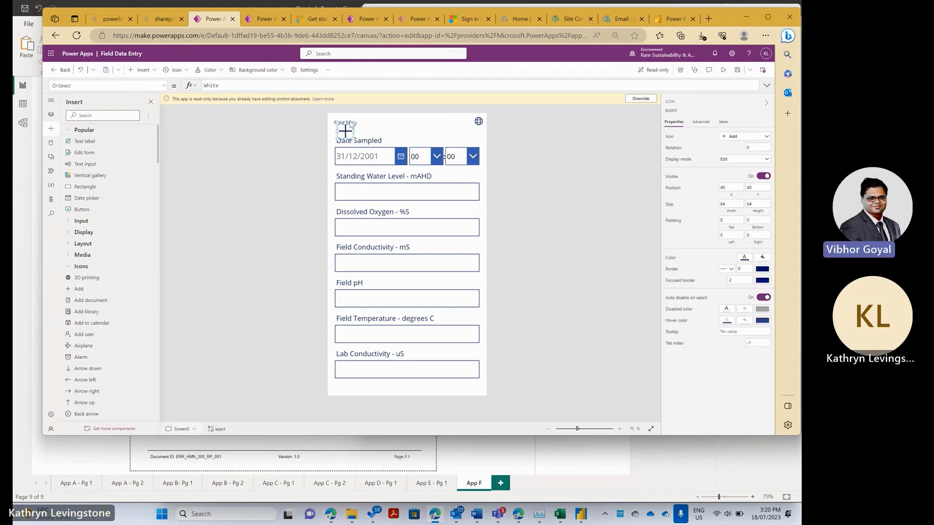
drag(345, 131, 388, 126)
right_click(387, 126)
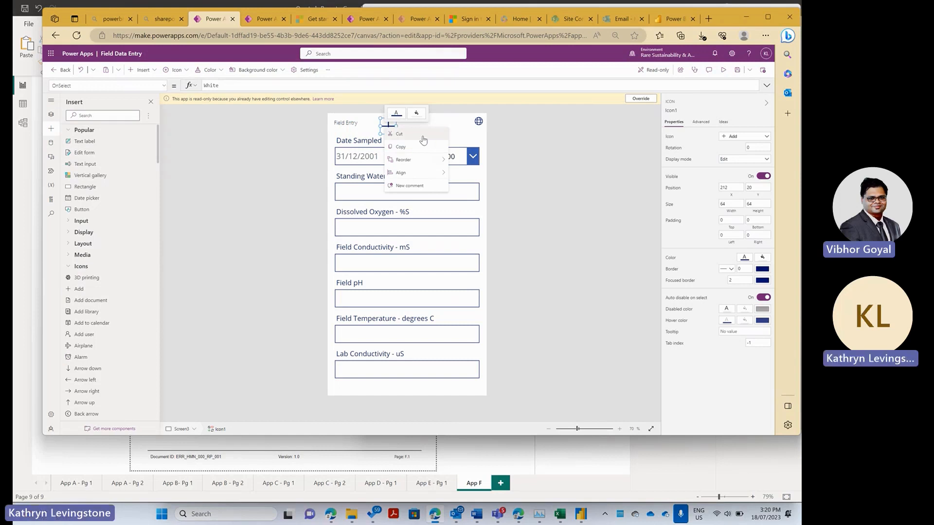
key(Escape)
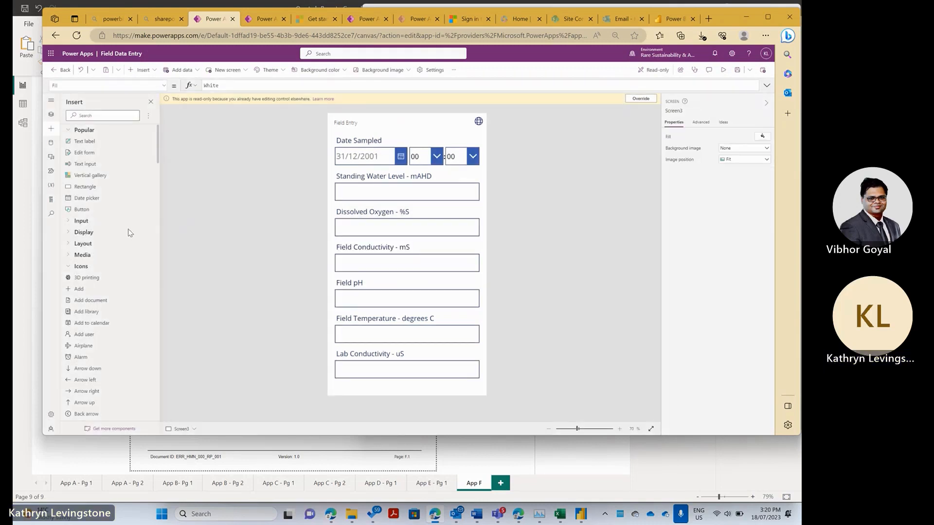
- Place a new Button1 in the header beside Field Entry and override the read-only lock
click(68, 223)
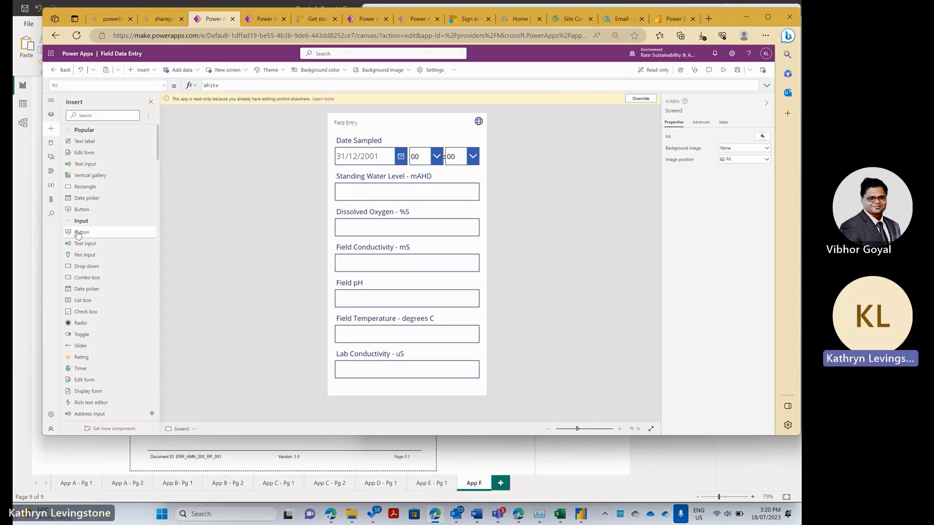
click(79, 233)
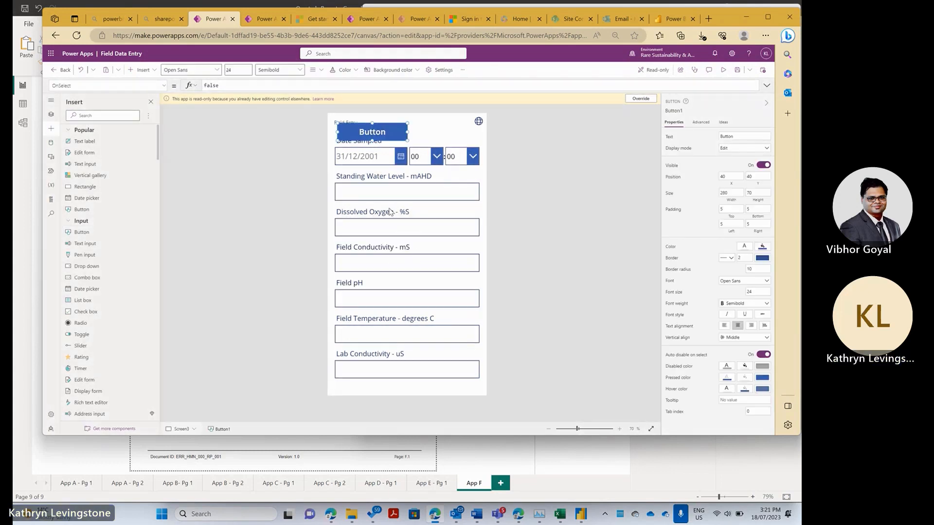
drag(383, 129, 433, 122)
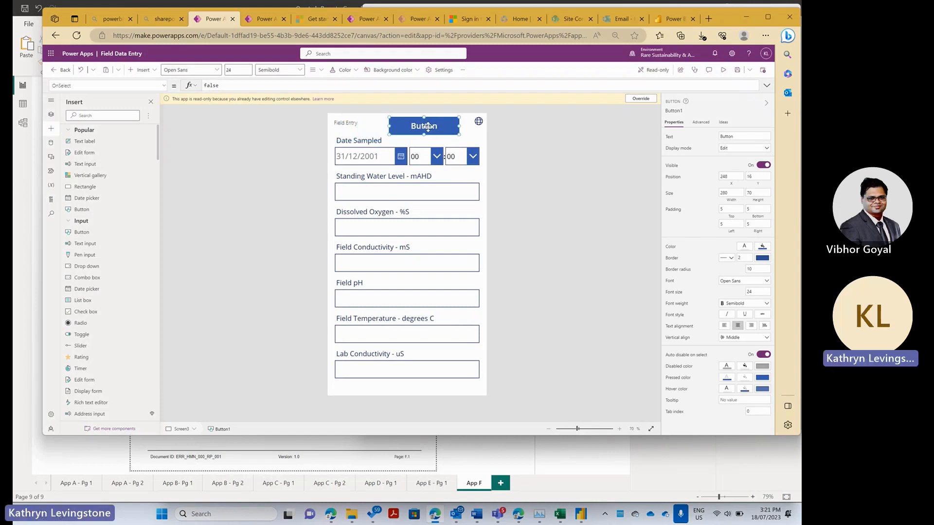
click(642, 100)
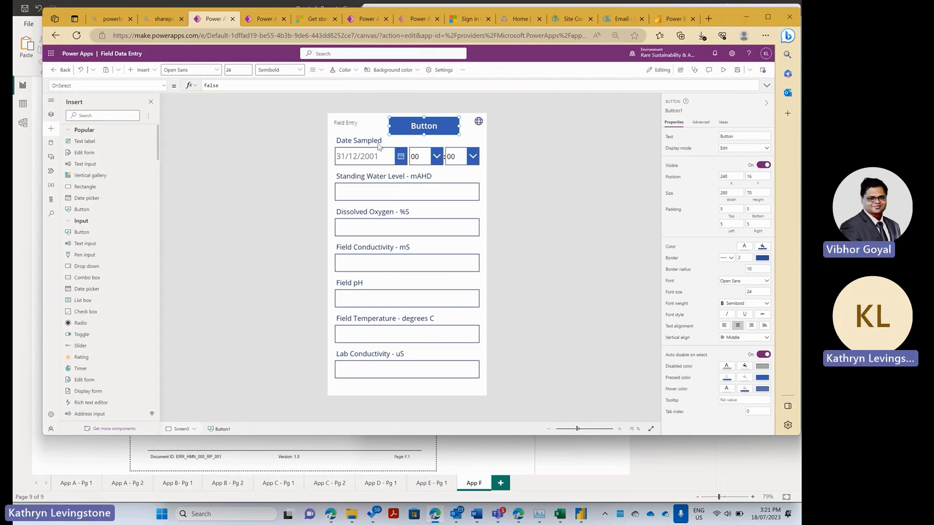
click(419, 119)
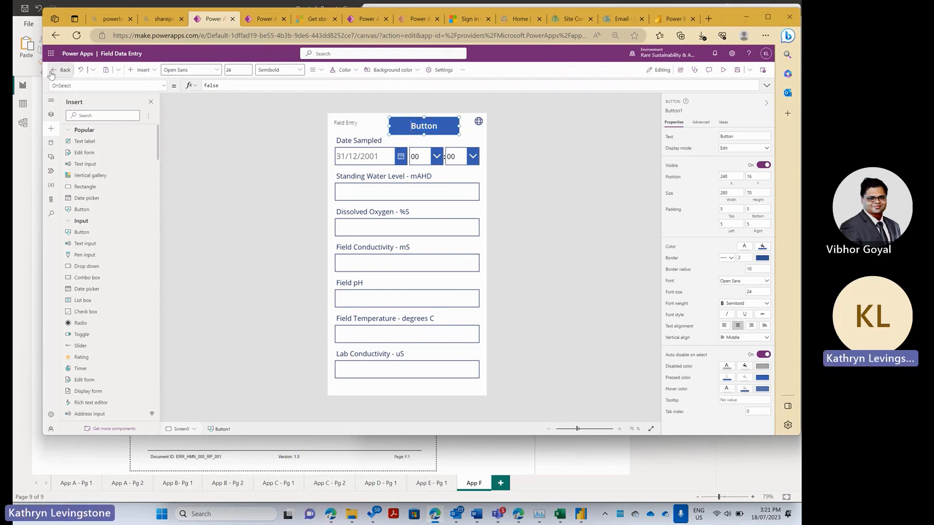
- Replace Button1's OnSelect value false with the formula SubmitForm(Screen3)
click(70, 87)
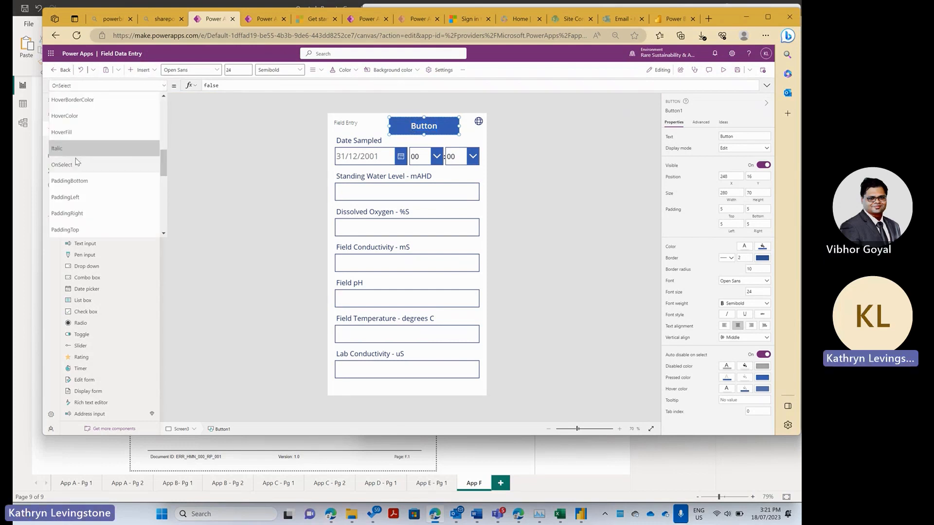
click(212, 116)
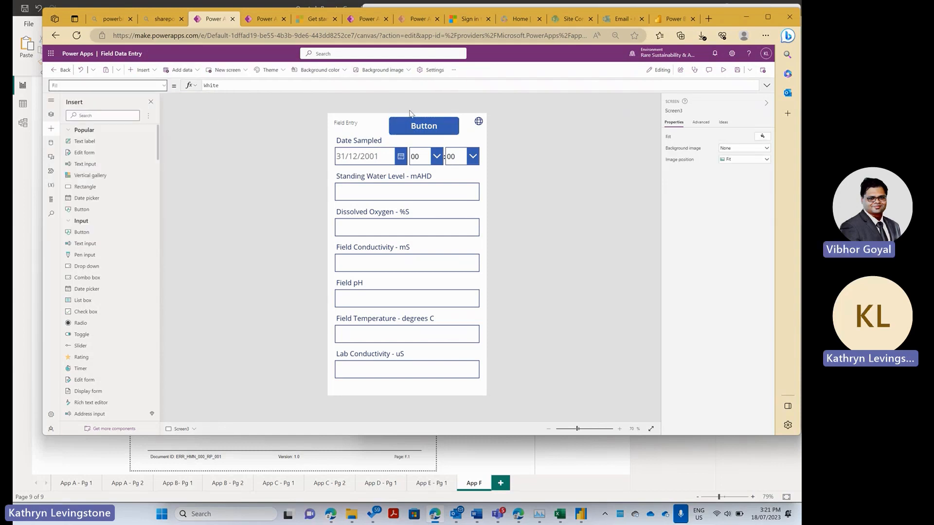
click(400, 122)
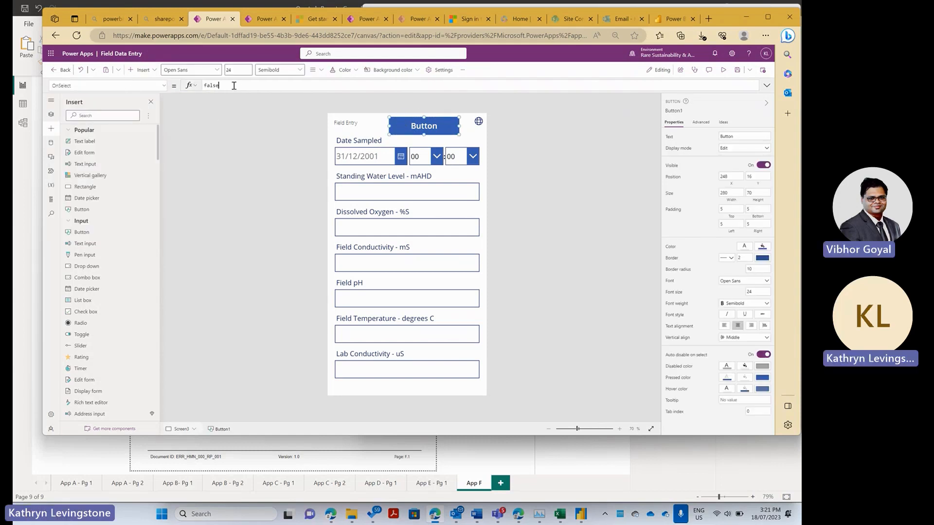
click(216, 87)
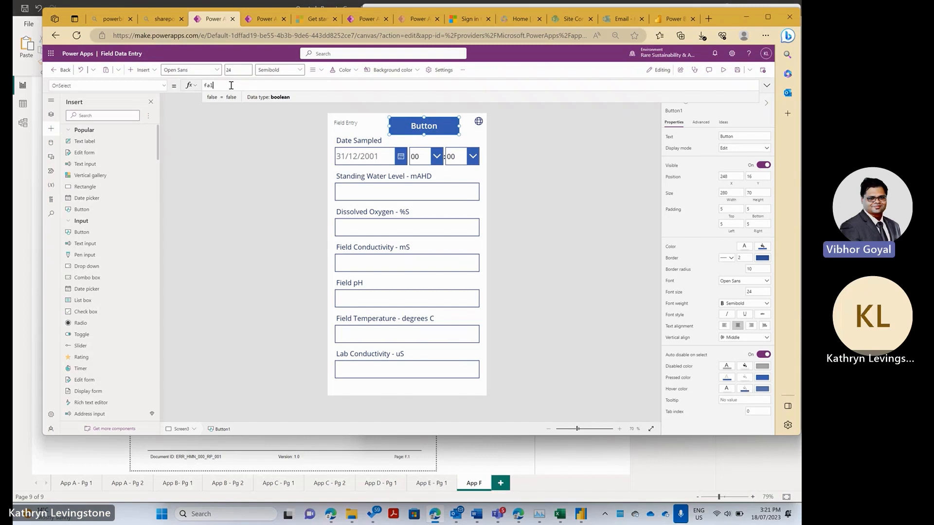
key(BackSpace)
key(BackSpace)
key(BackSpace)
text(submit)
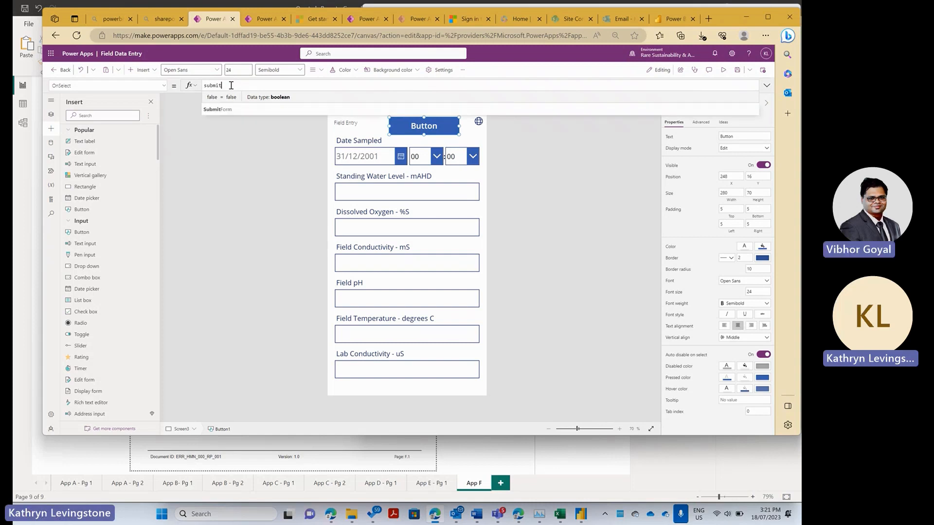
click(220, 110)
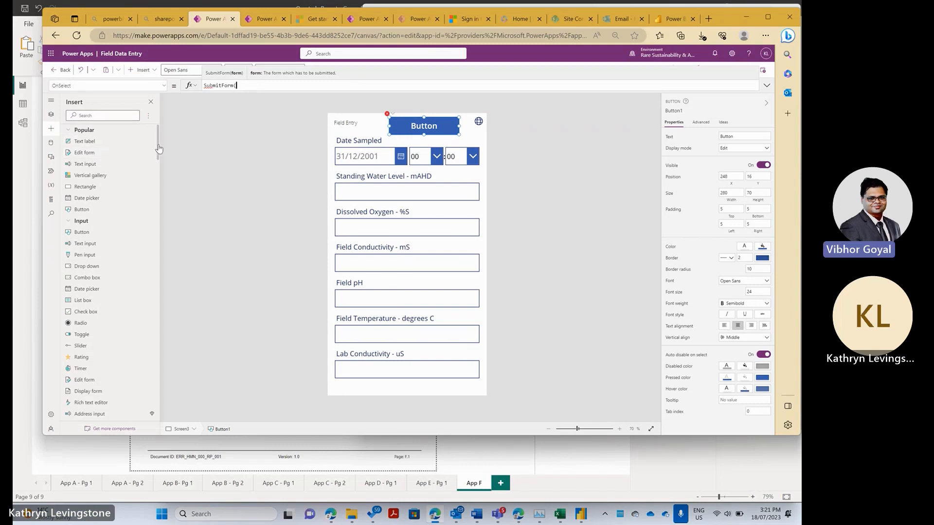
text(sc)
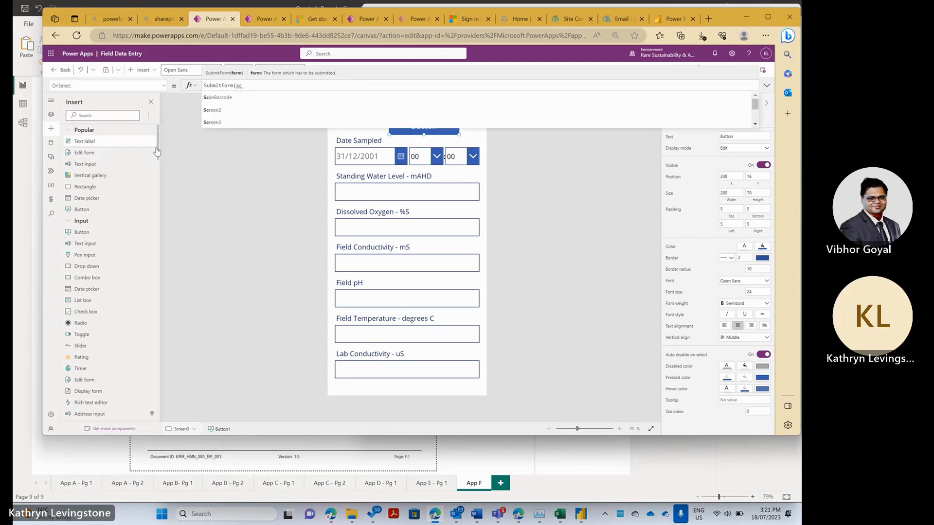
click(211, 122)
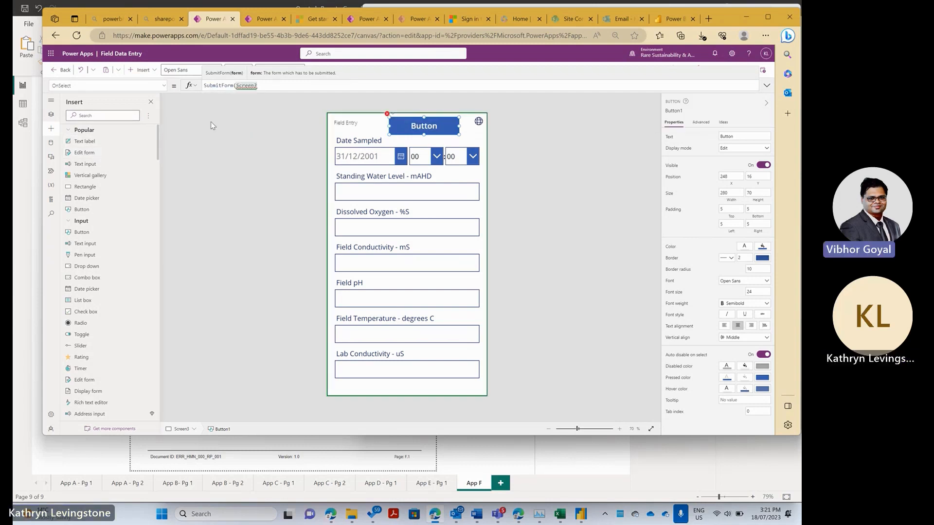
text())
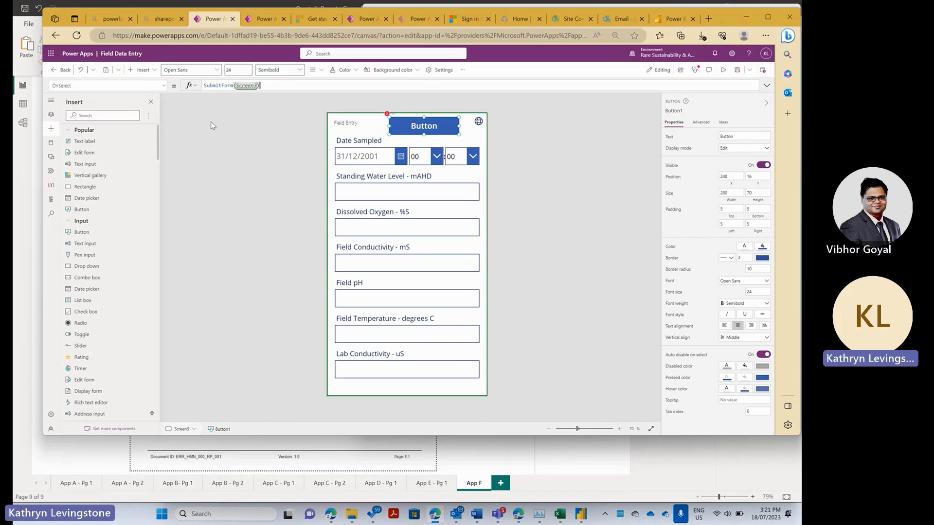
click(263, 130)
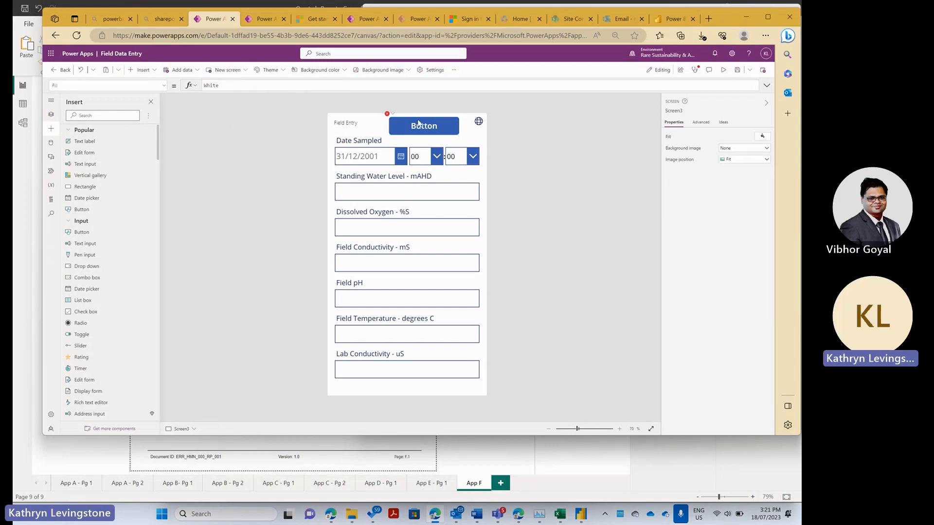
click(418, 122)
click(260, 87)
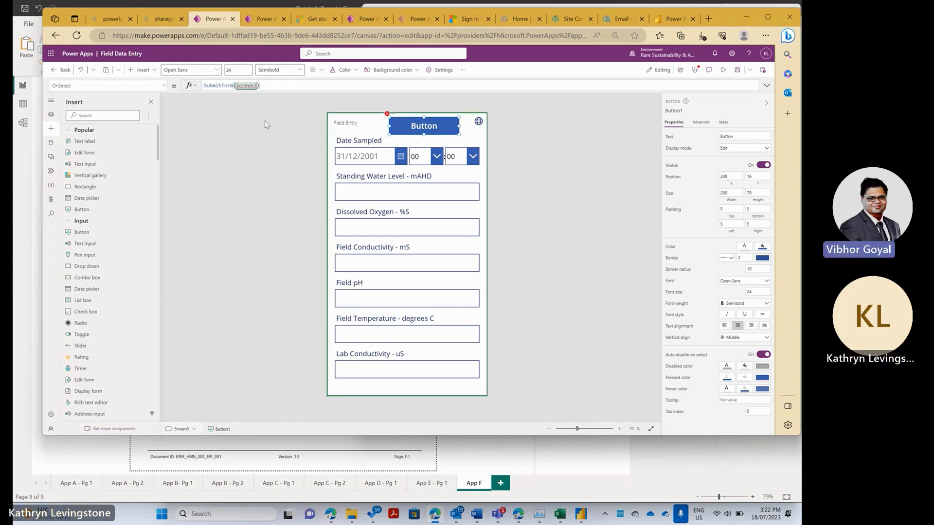
scroll(96, 184, down, 3)
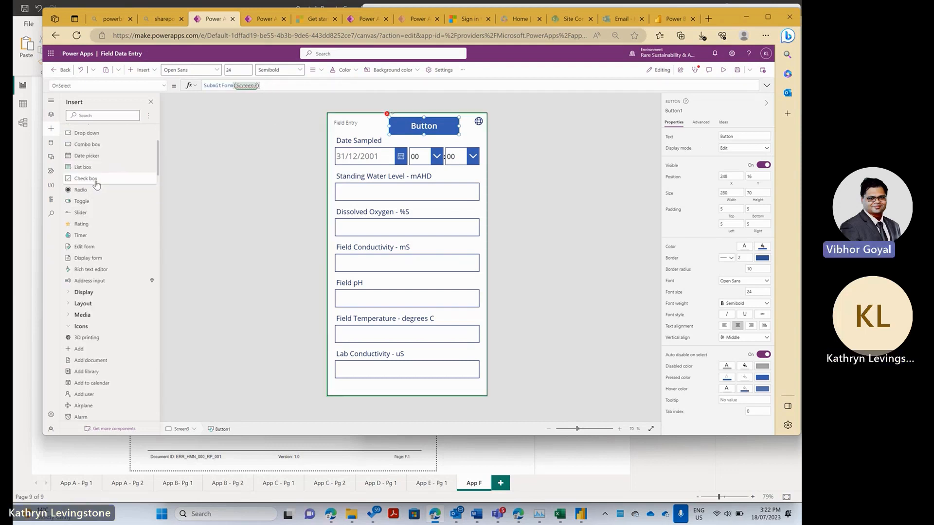
click(51, 114)
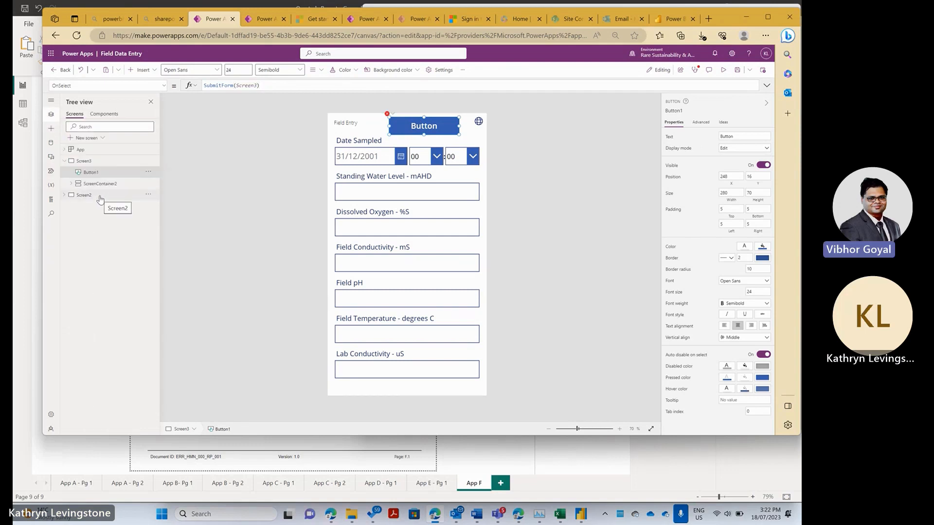
click(64, 195)
click(330, 142)
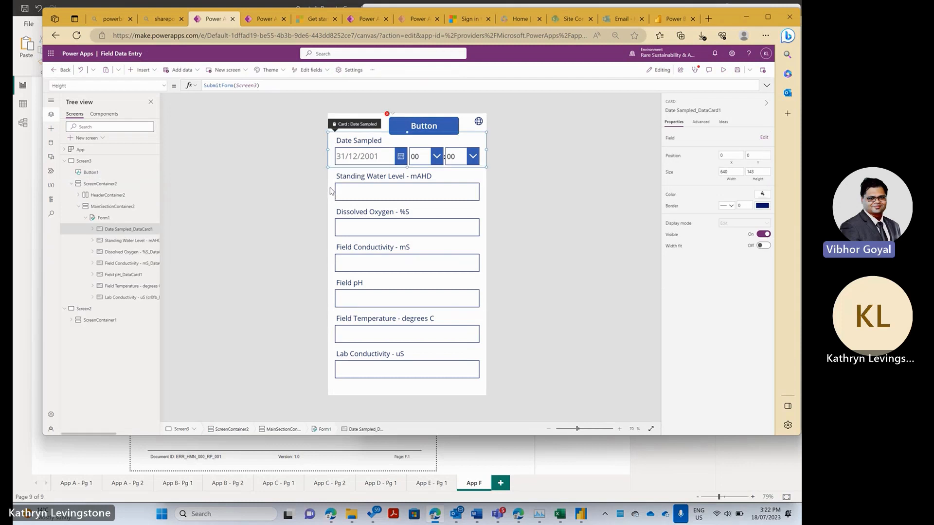
click(337, 118)
click(329, 130)
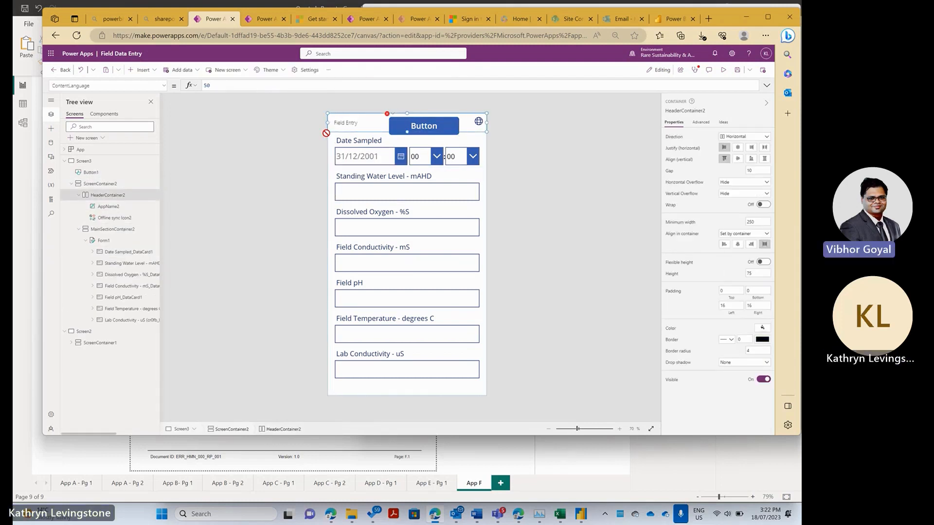
click(485, 162)
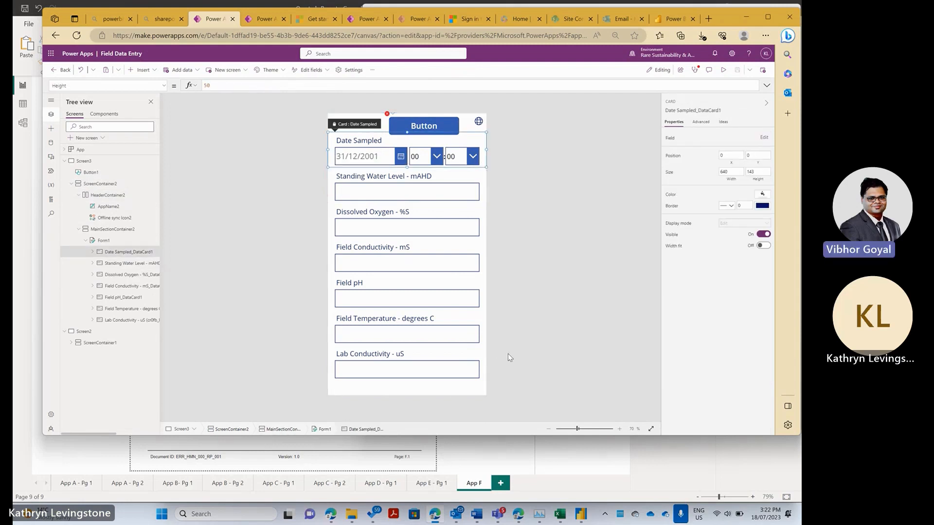
click(462, 391)
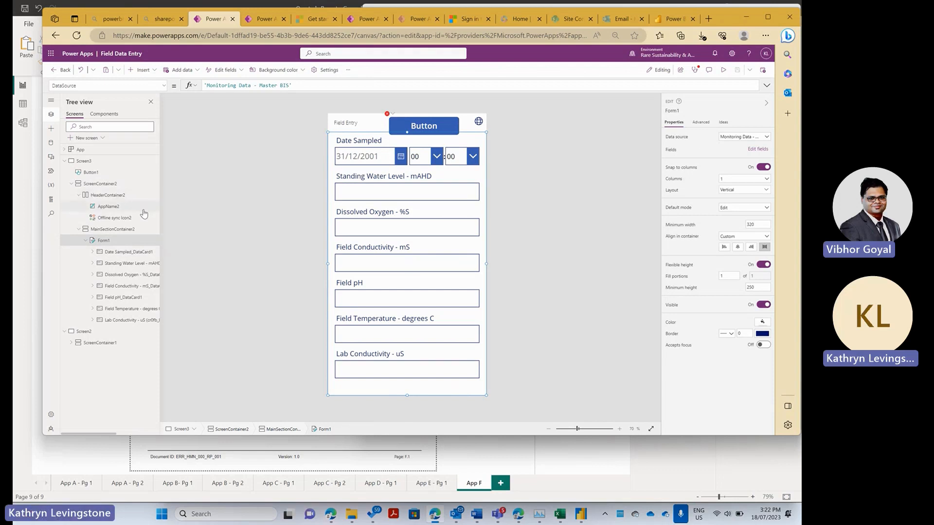
- Change the header button's OnSelect formula to SubmitForm(Form1)
click(424, 127)
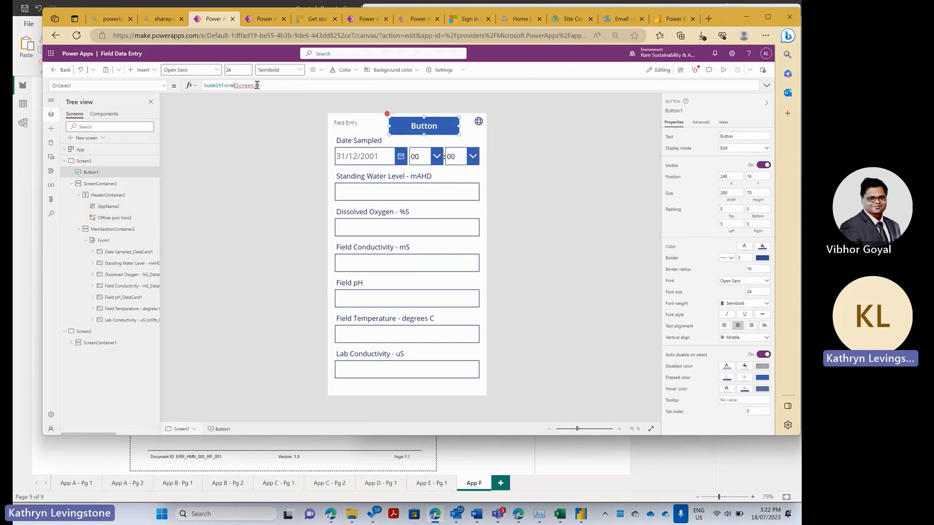
drag(257, 85, 238, 86)
text(form1)
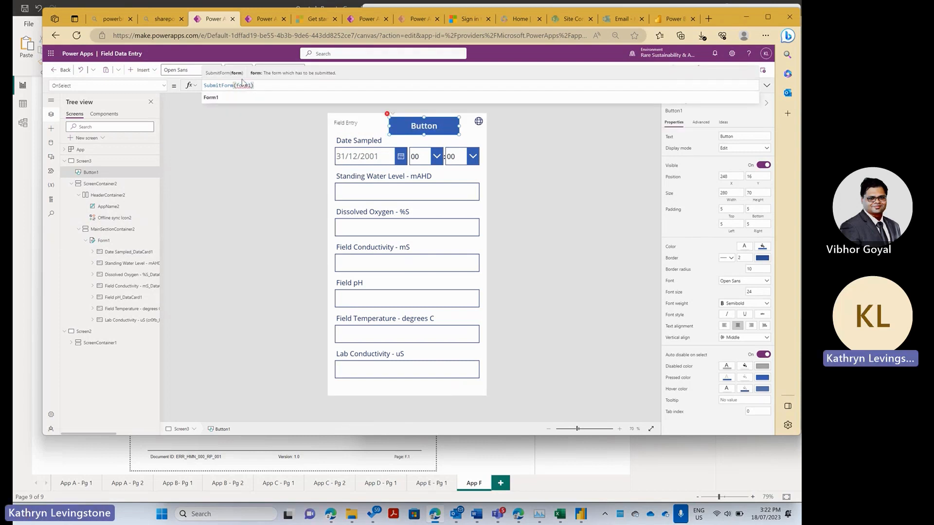
click(209, 99)
click(208, 161)
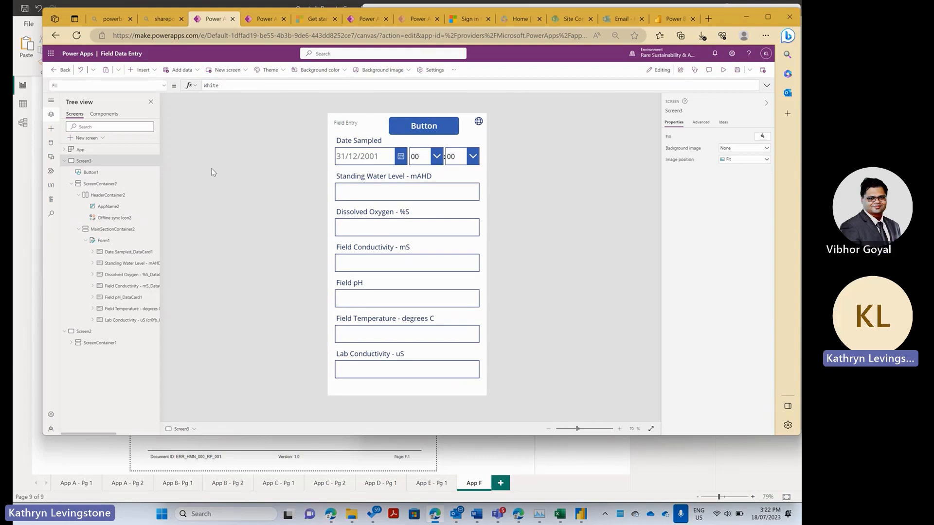
- Shrink the header button to 172 by 51 and insert a second button, Button2
click(398, 133)
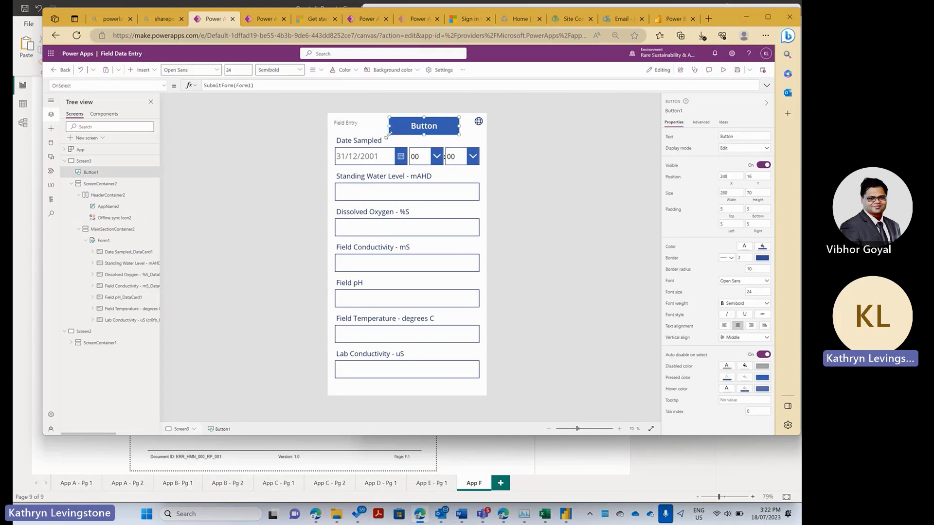
drag(389, 134, 416, 130)
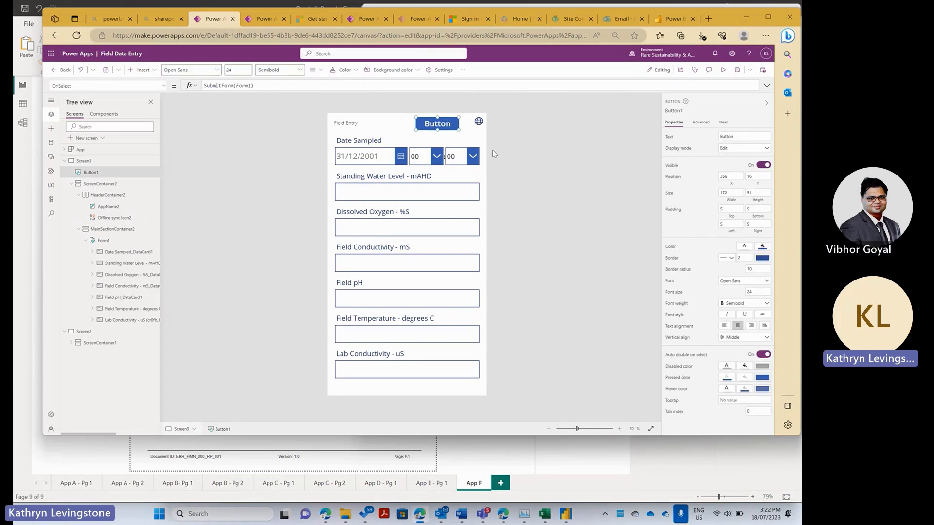
click(428, 142)
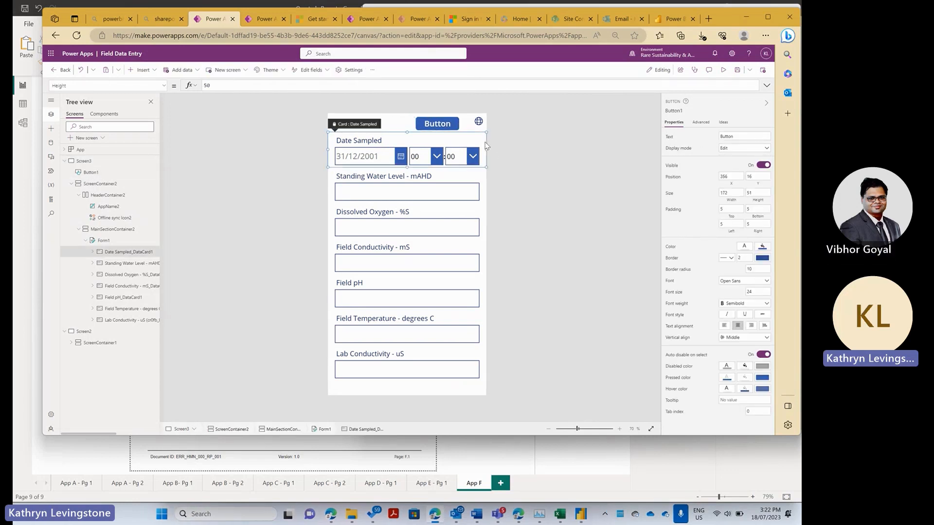
click(283, 197)
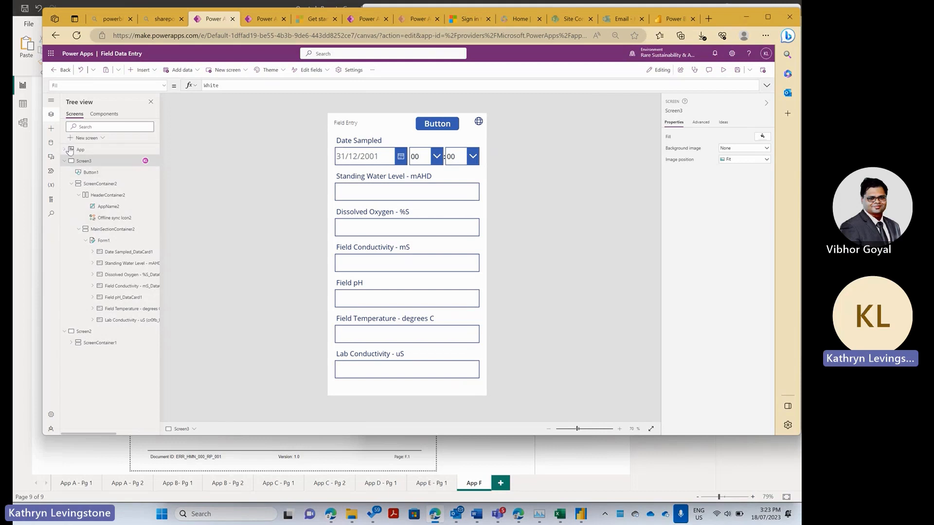
click(51, 128)
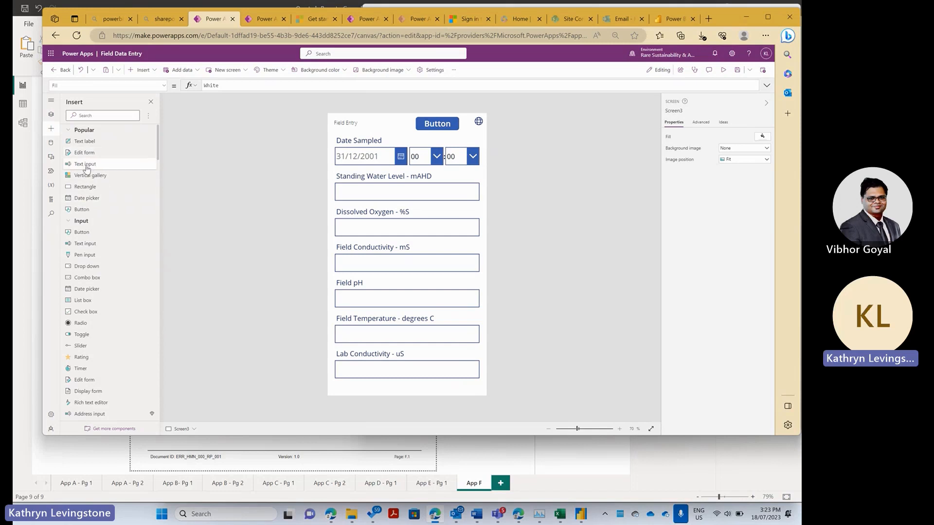
click(84, 212)
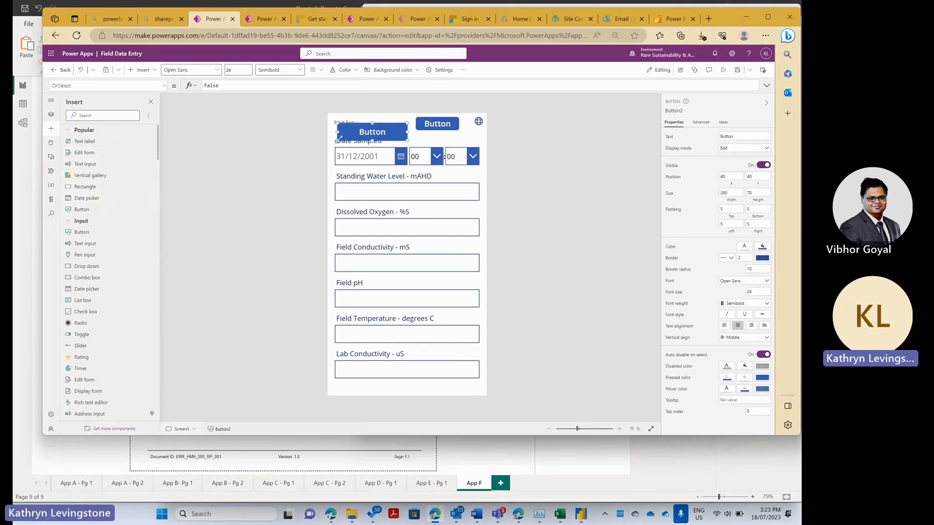
- Shrink Button2 to fit the Field Entry header and blank out its Text property
drag(338, 140, 368, 138)
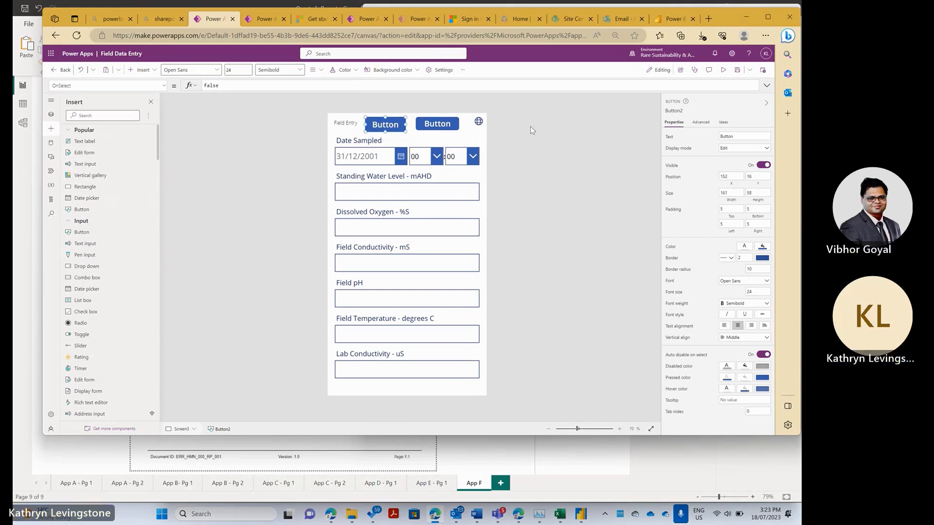
drag(766, 137, 681, 131)
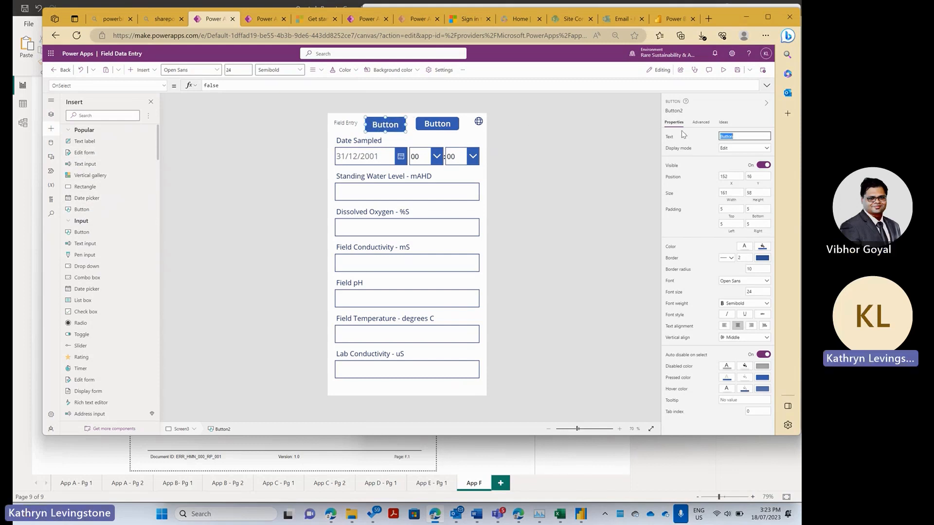
text(Return)
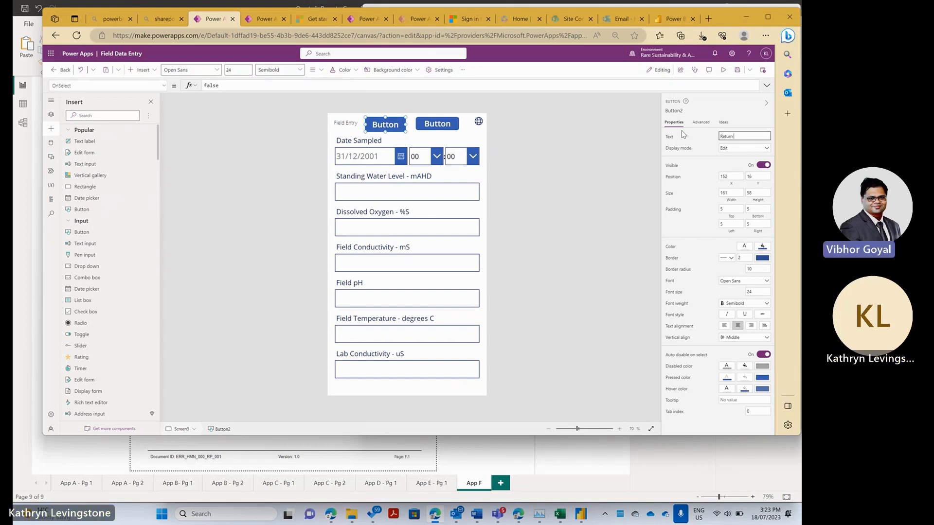
key(BackSpace)
key(BackSpace)
key(BackSpace)
key(BackSpace)
key(BackSpace)
key(BackSpace)
click(186, 207)
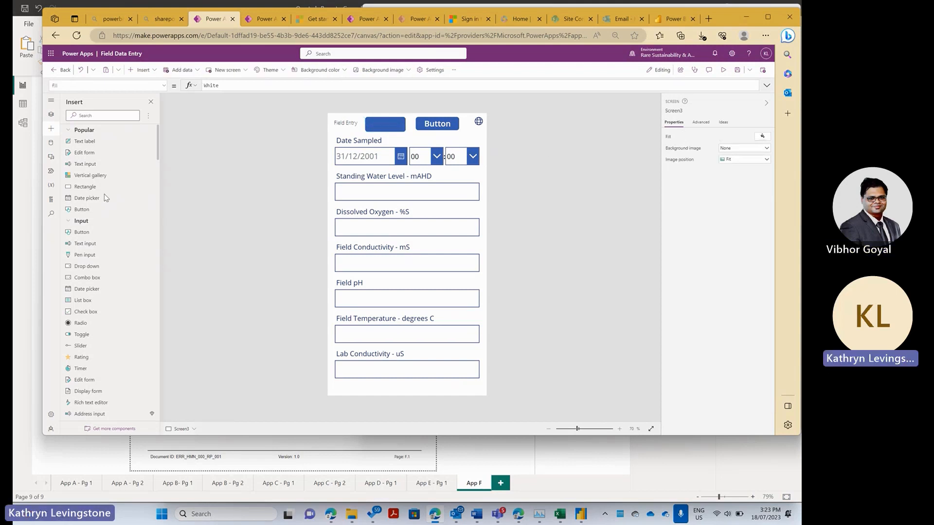
- Insert a Back arrow icon, Icon2, from the Icons section of the Insert panel
scroll(83, 288, down, 5)
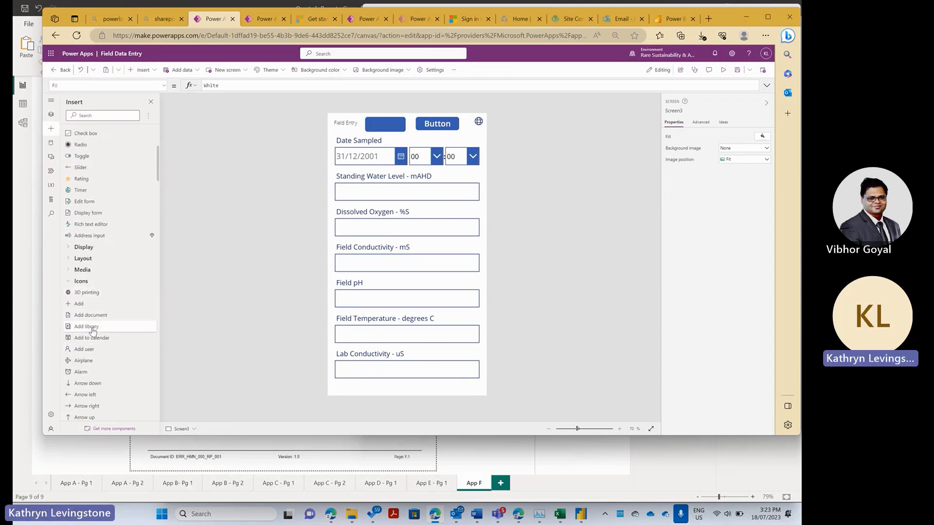
scroll(91, 333, down, 2)
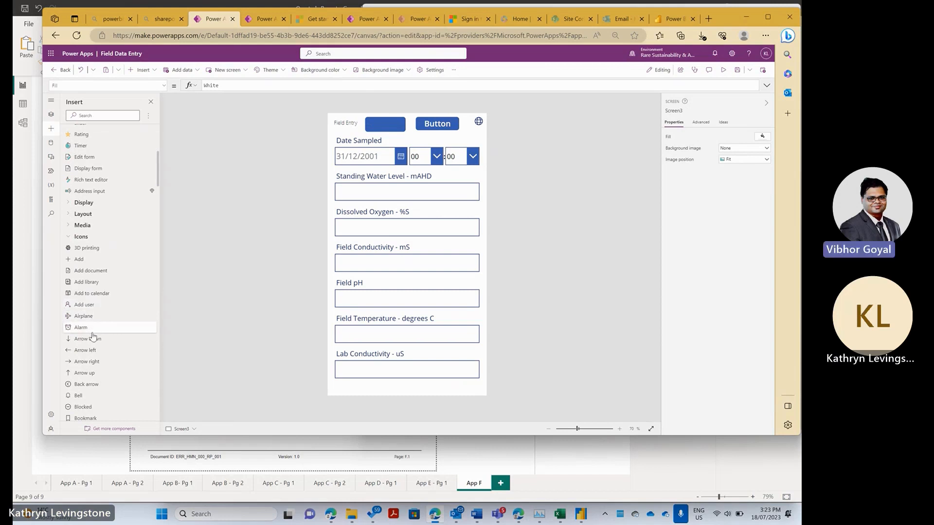
scroll(93, 336, down, 2)
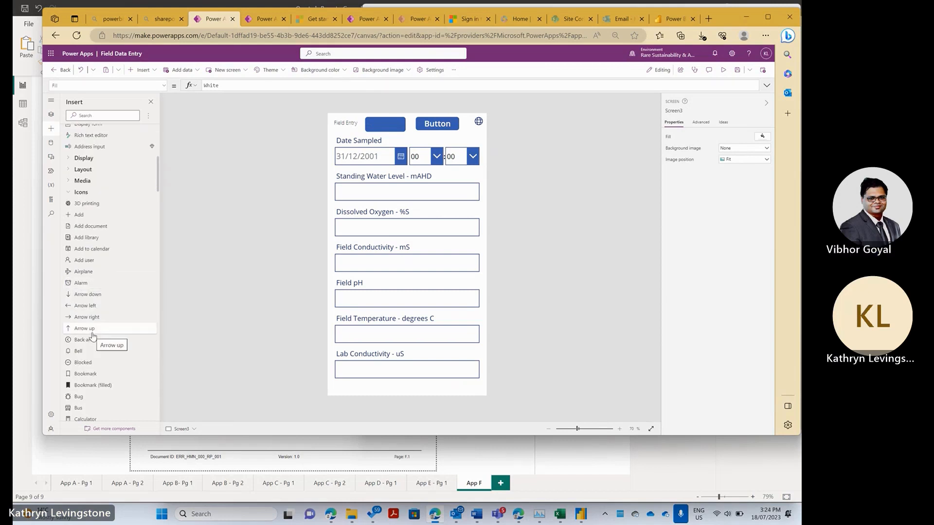
scroll(93, 336, down, 2)
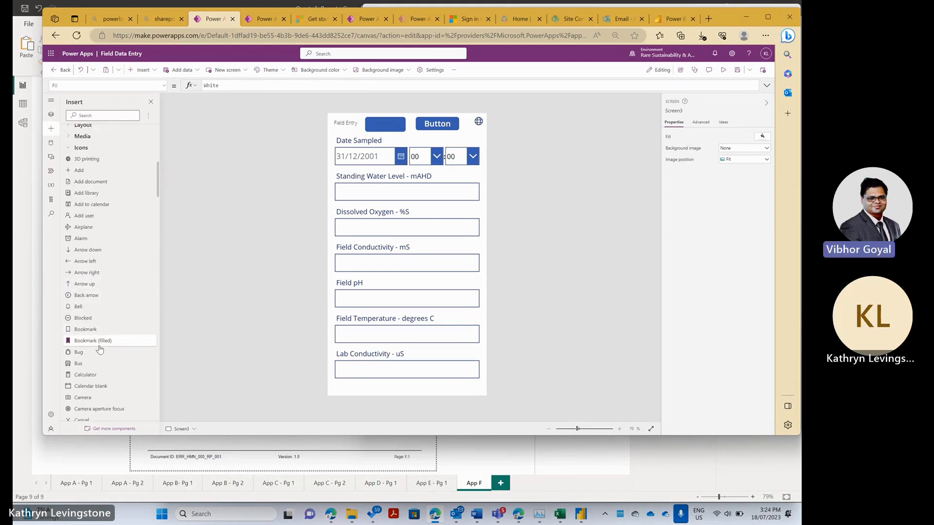
click(89, 294)
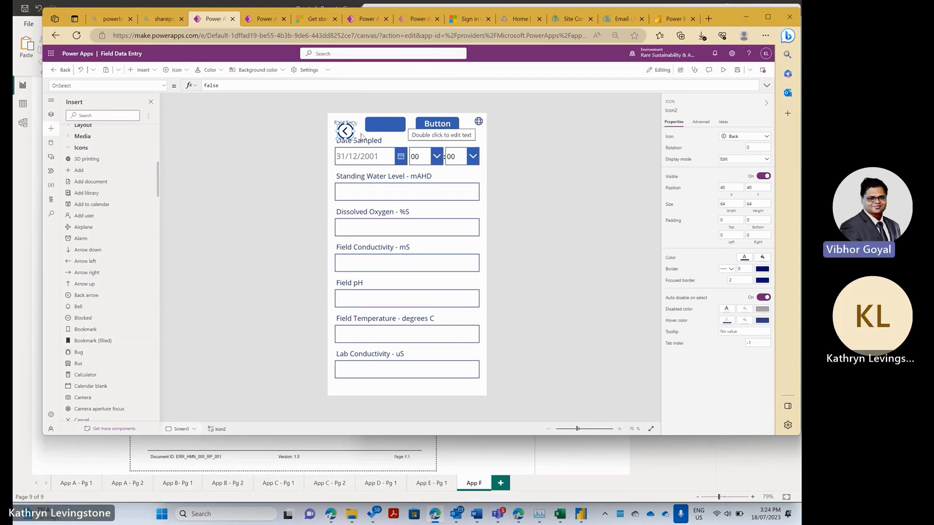
- Use the right-click menu on the blank Button2, then select the back-arrow icon
click(382, 124)
right_click(382, 124)
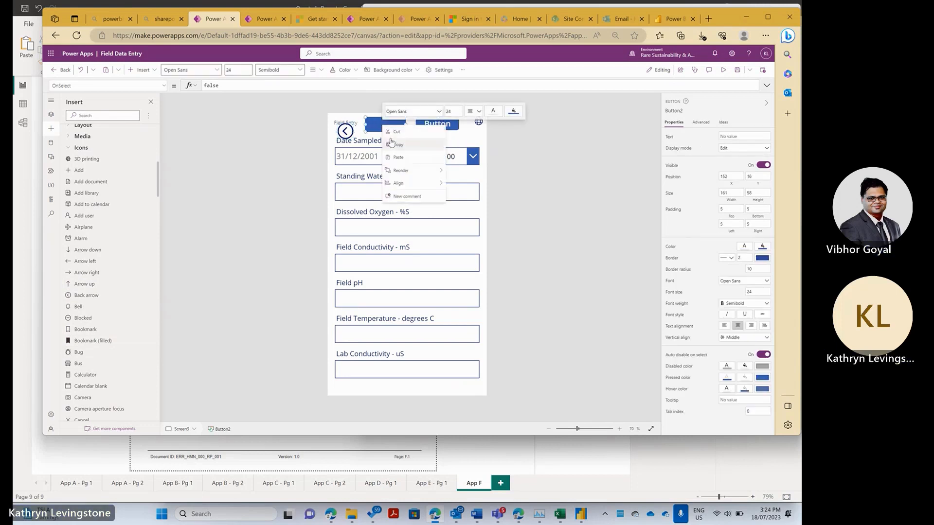
click(371, 134)
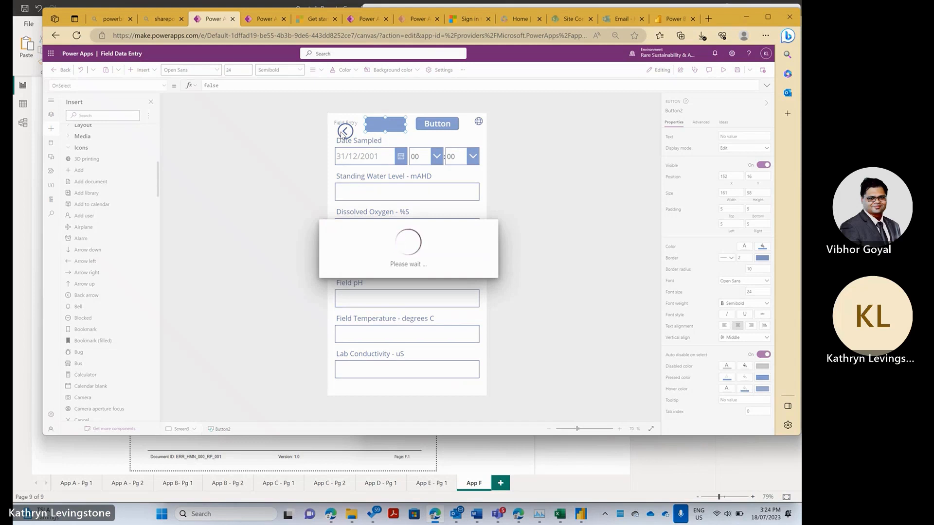
click(345, 131)
- Move the back-arrow icon into the header beside the button
drag(345, 132, 390, 126)
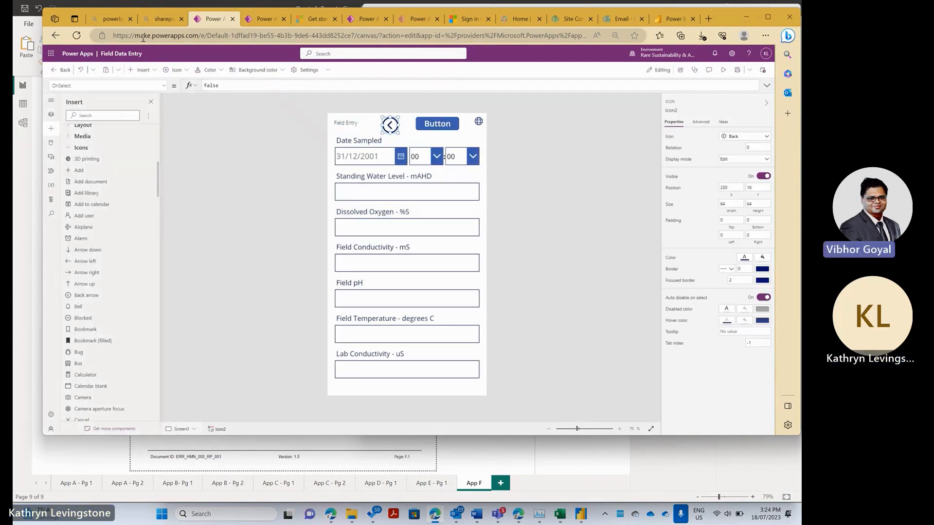
double_click(217, 85)
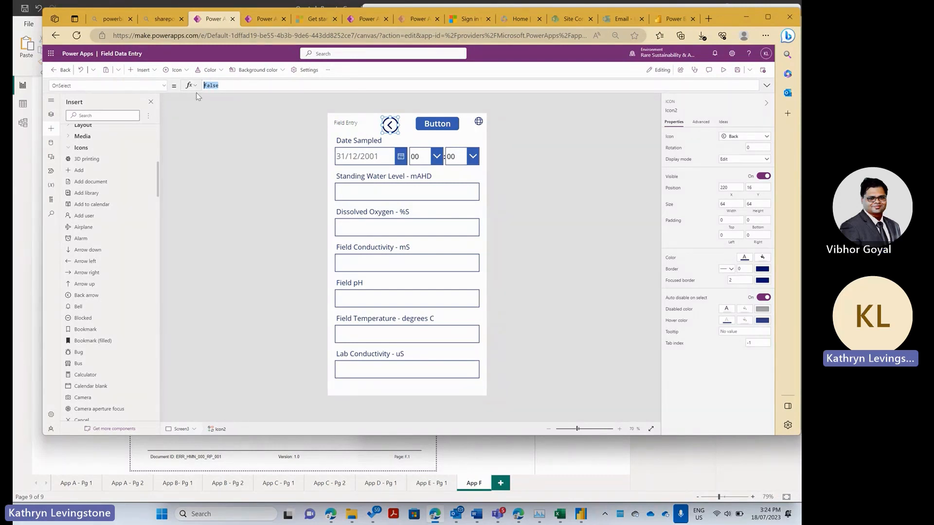
key(ctrl+z)
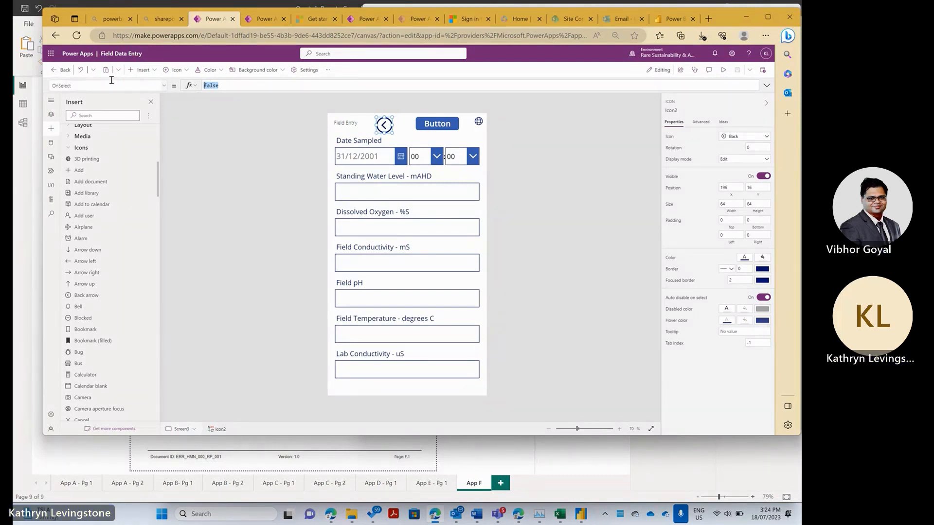
click(51, 115)
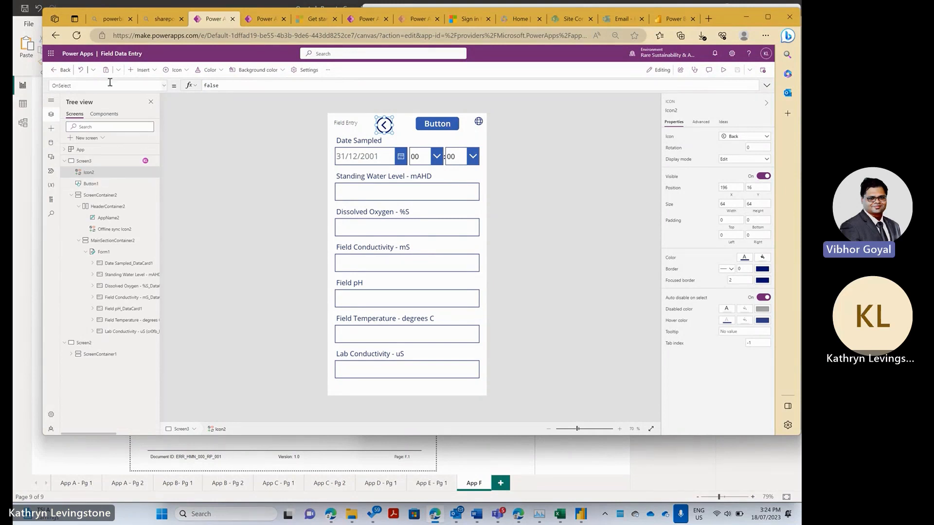
key(ctrl+y)
- Switch the property dropdown to the icon's OnSelect property
click(163, 86)
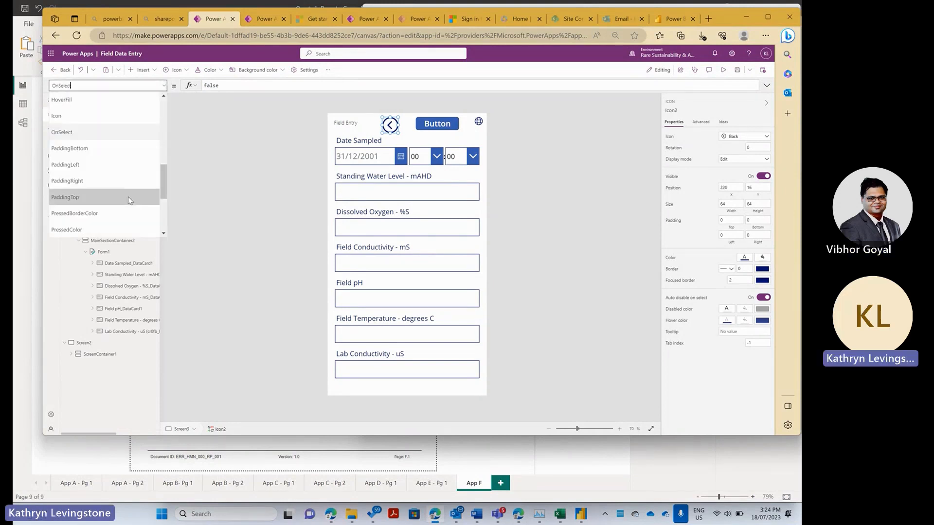
scroll(125, 202, down, 3)
scroll(128, 189, up, 4)
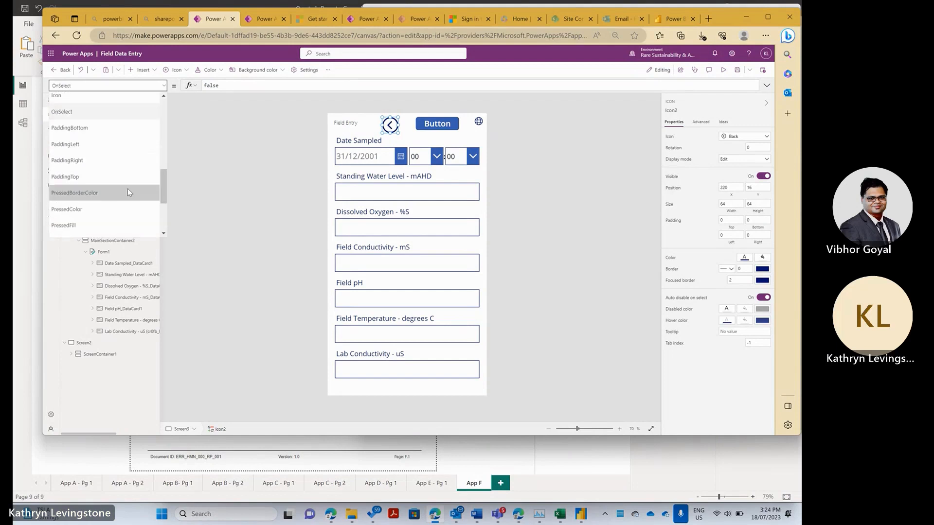
scroll(129, 188, up, 3)
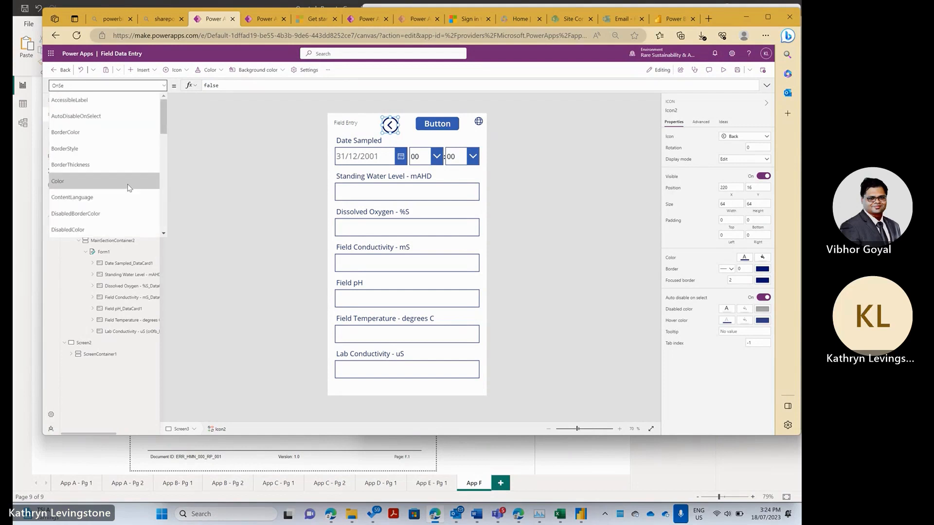
key(BackSpace)
key(BackSpace)
key(BackSpace)
key(BackSpace)
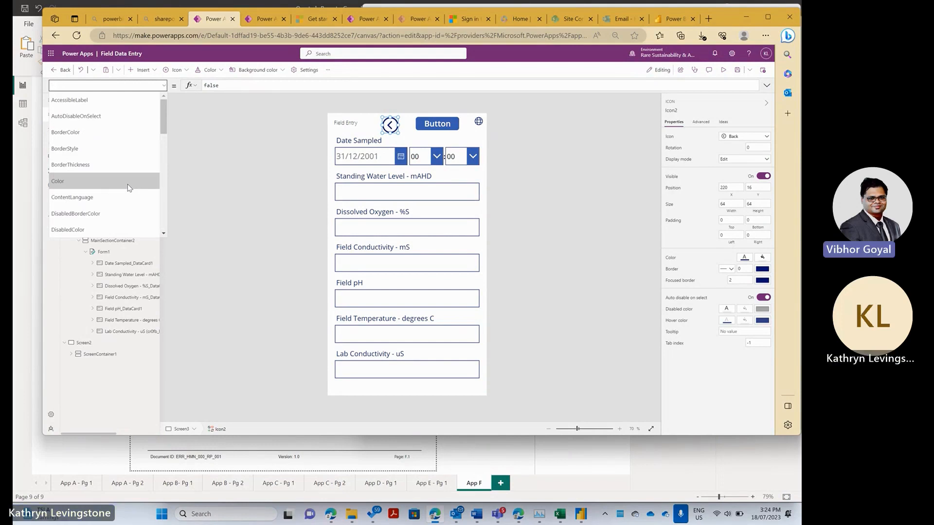
text(On)
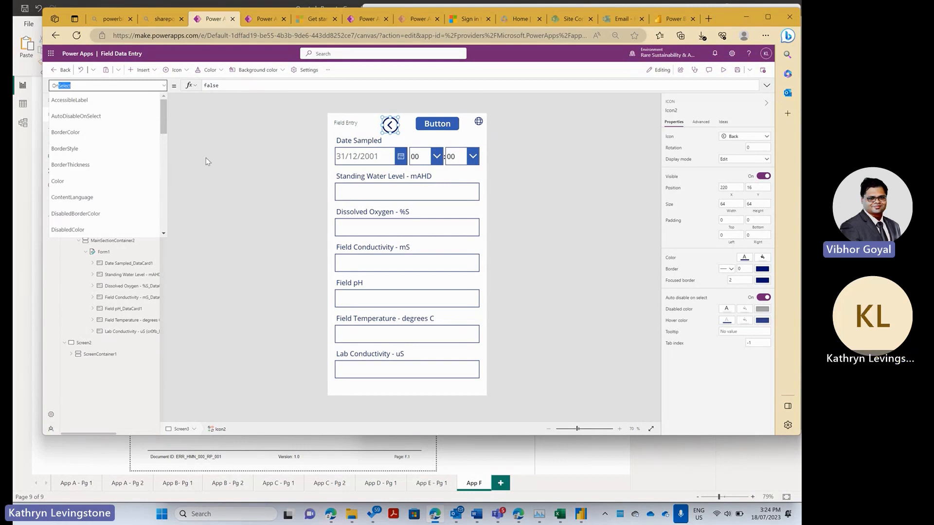
text(Select)
key(Return)
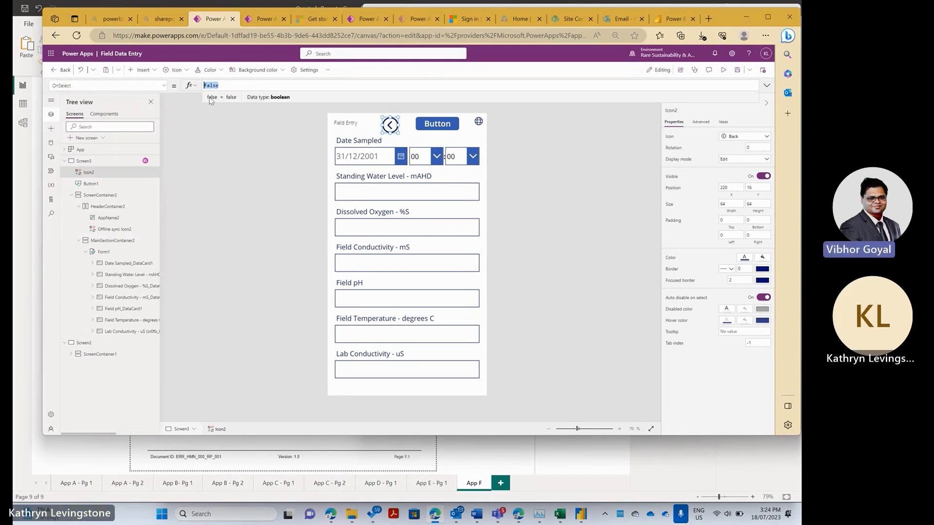
- Enter Navigate(Screen2) as Icon2's OnSelect formula and review it for errors
text(nat)
key(BackSpace)
text(v)
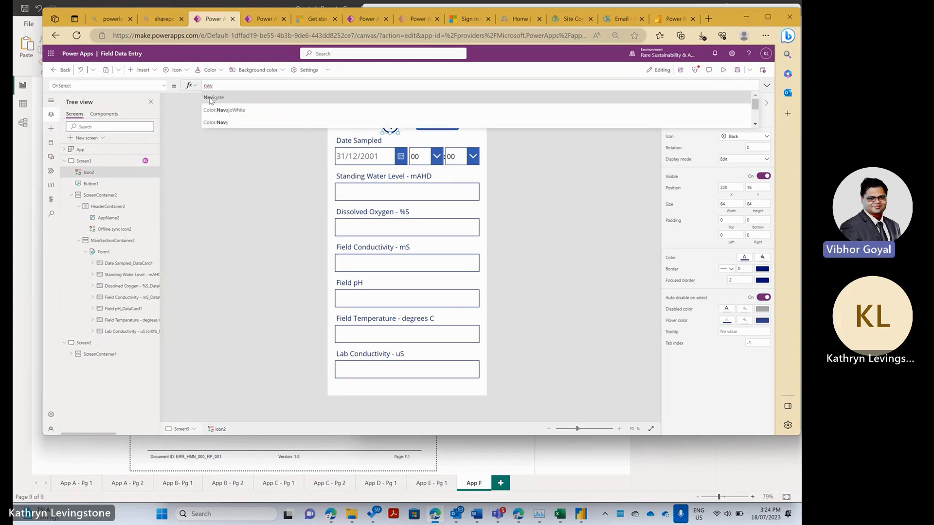
click(211, 99)
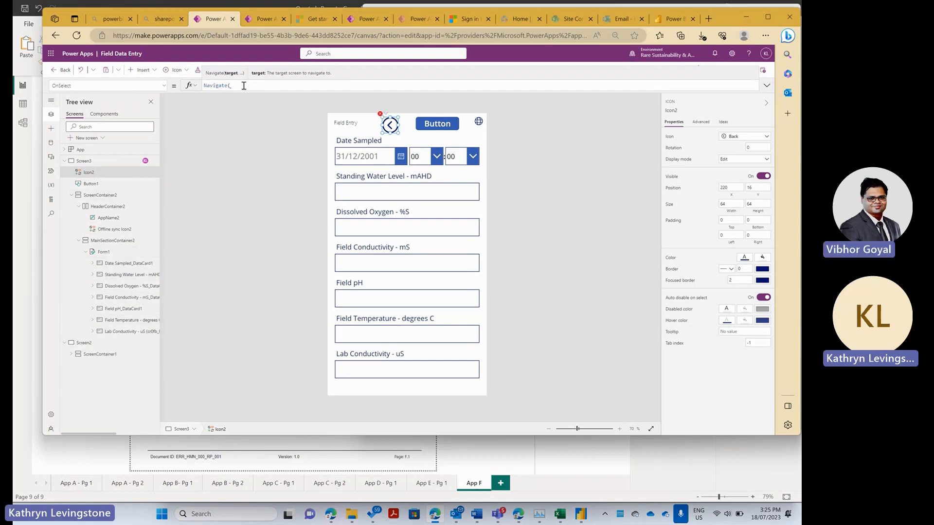
text(scre)
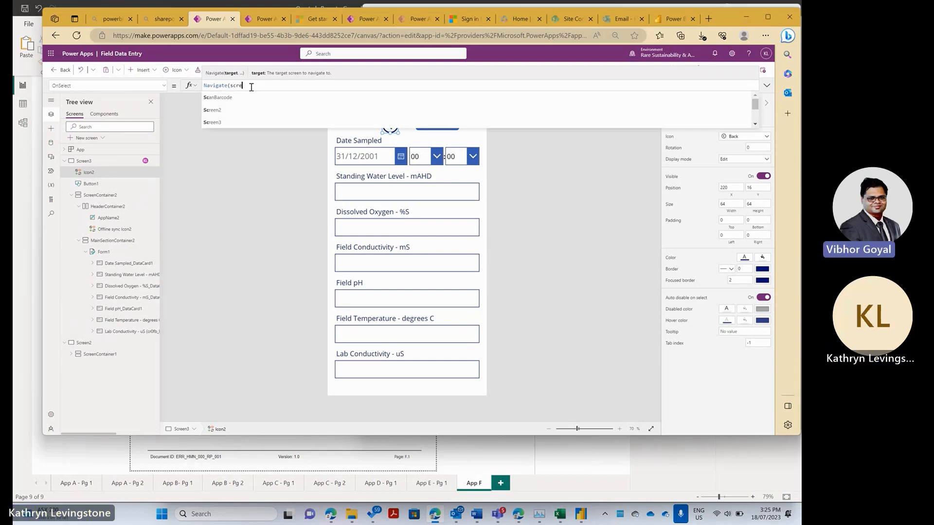
text(en2)
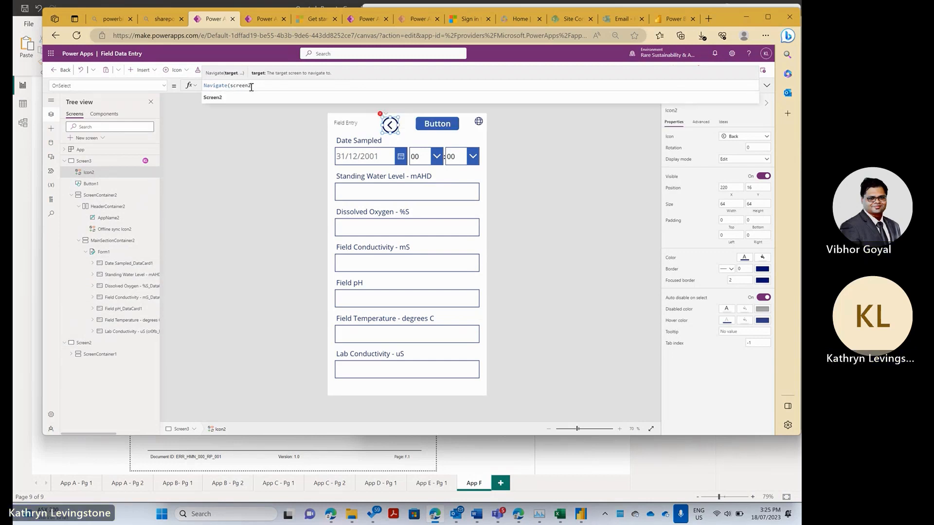
text())
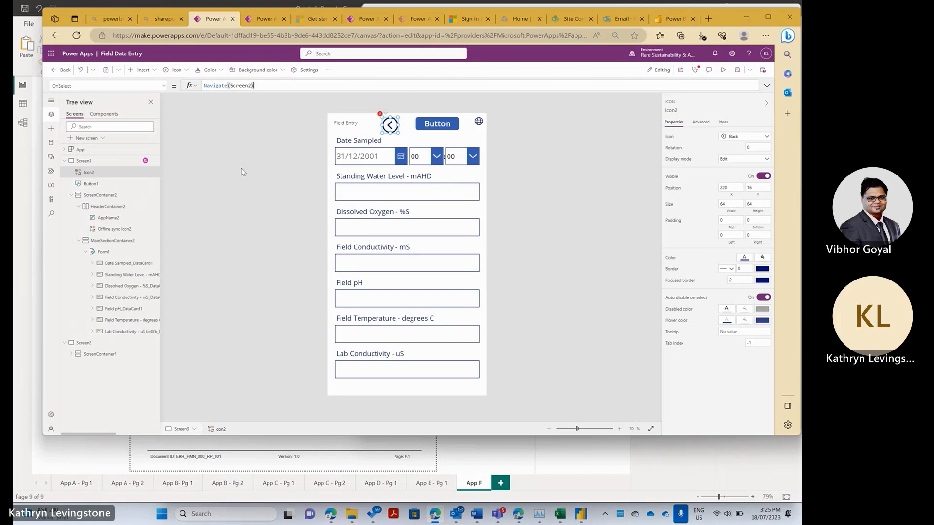
click(251, 185)
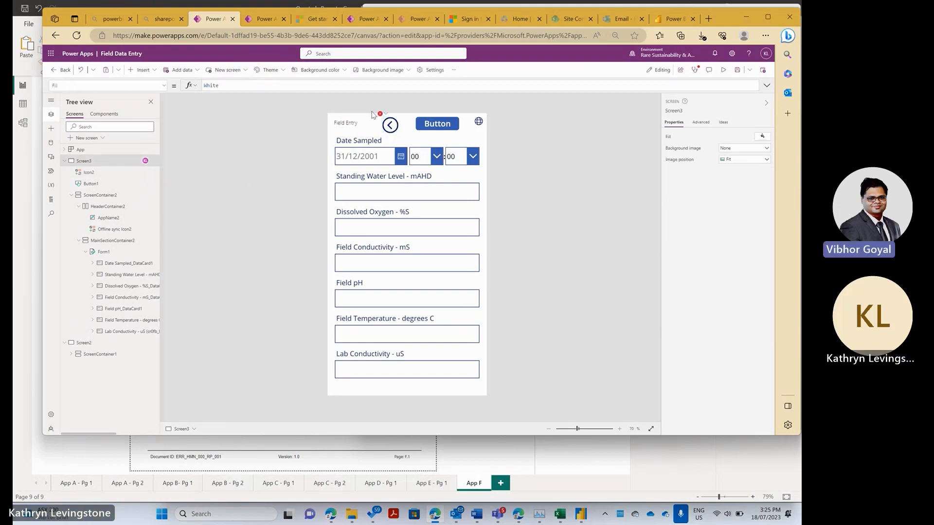
click(386, 115)
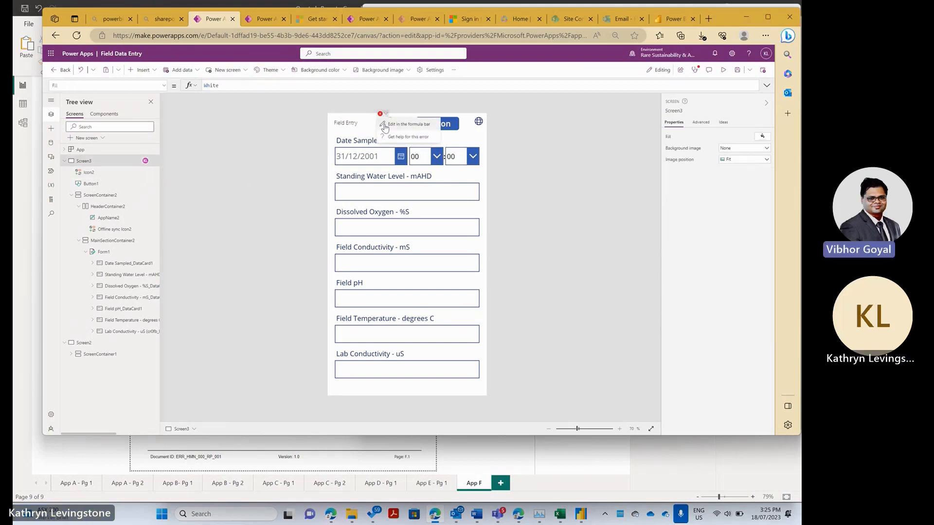
click(399, 124)
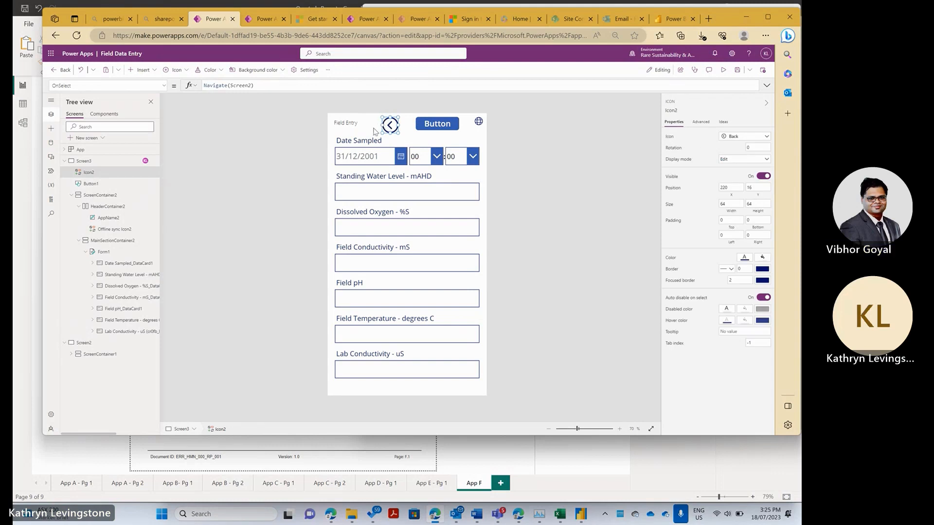
- Check the Field Entry label, Date Sampled card and back-arrow formula, then save the app
click(290, 140)
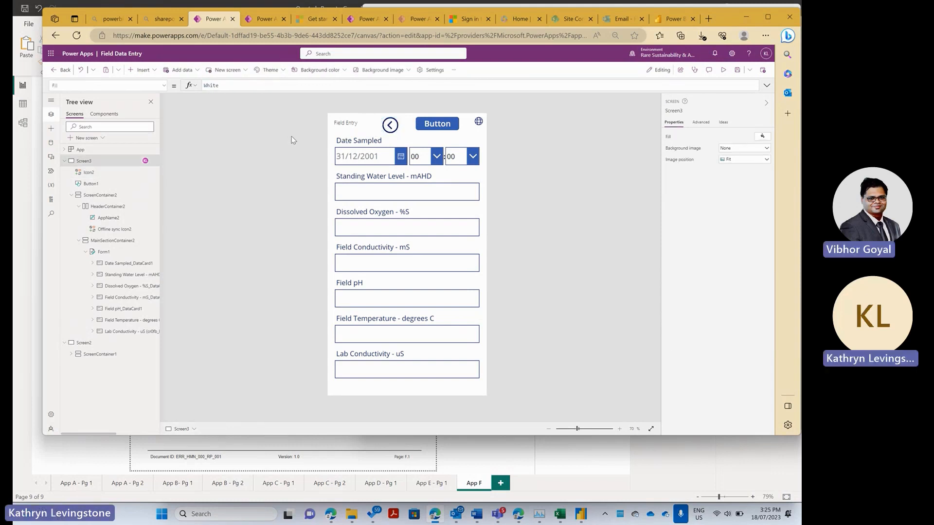
click(357, 129)
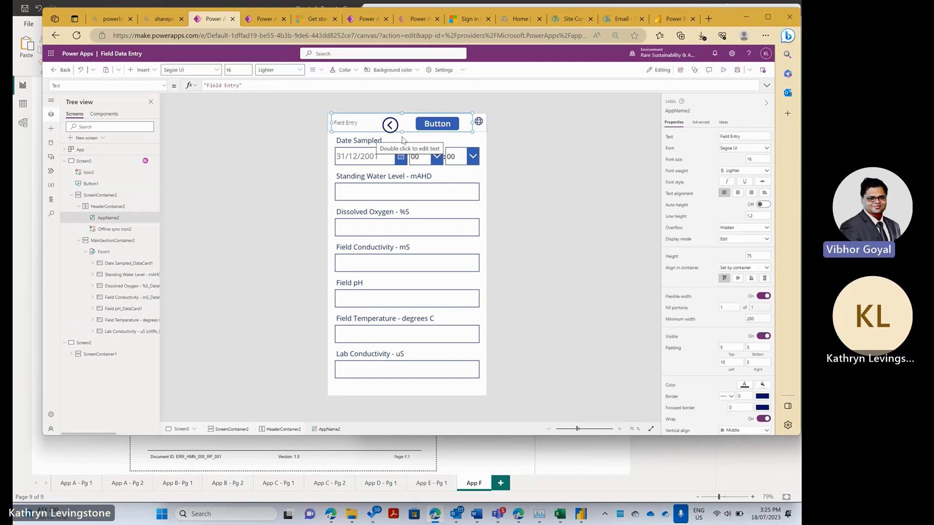
click(403, 136)
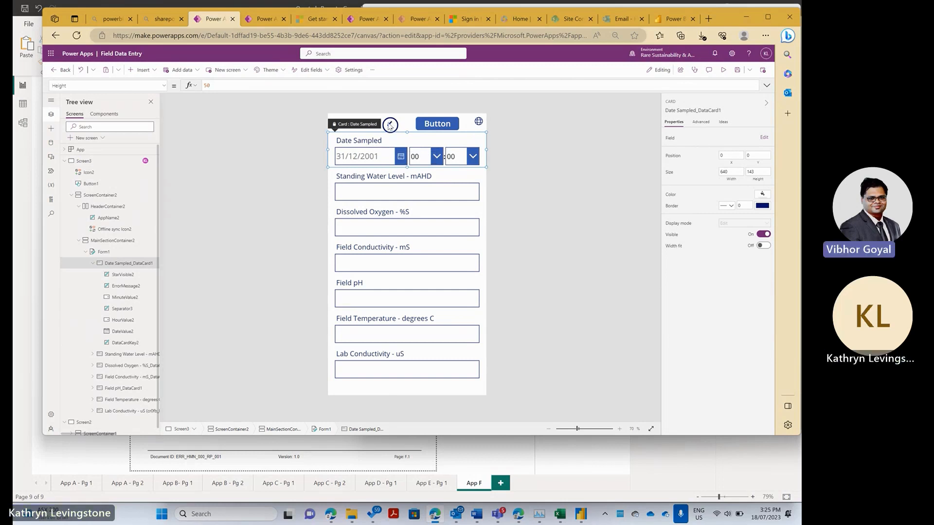
click(389, 126)
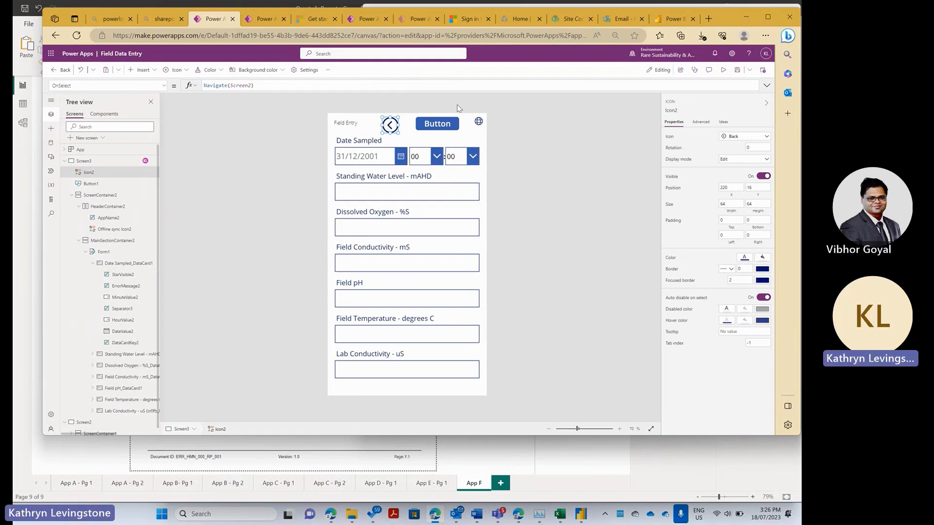
click(526, 172)
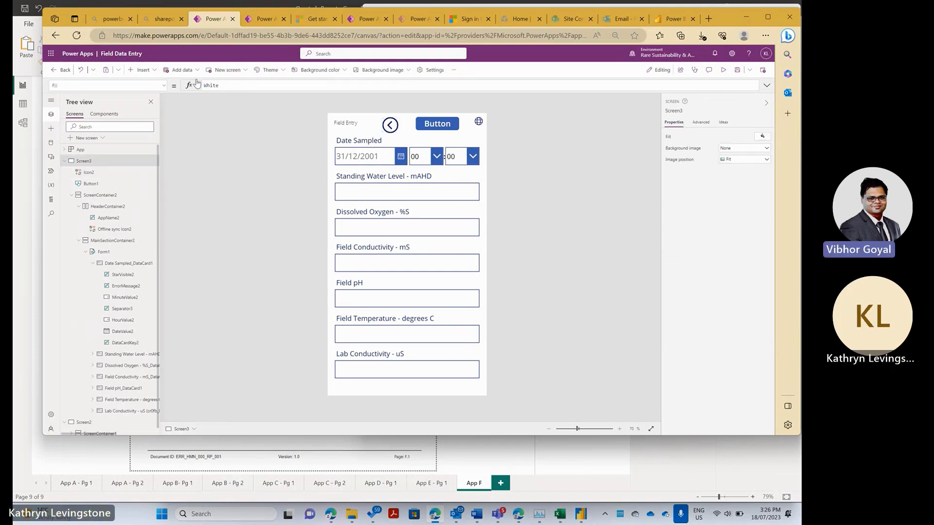
click(738, 71)
- Exit the studio with Back and confirm Leave in the 'Leave the app?' dialog
click(52, 54)
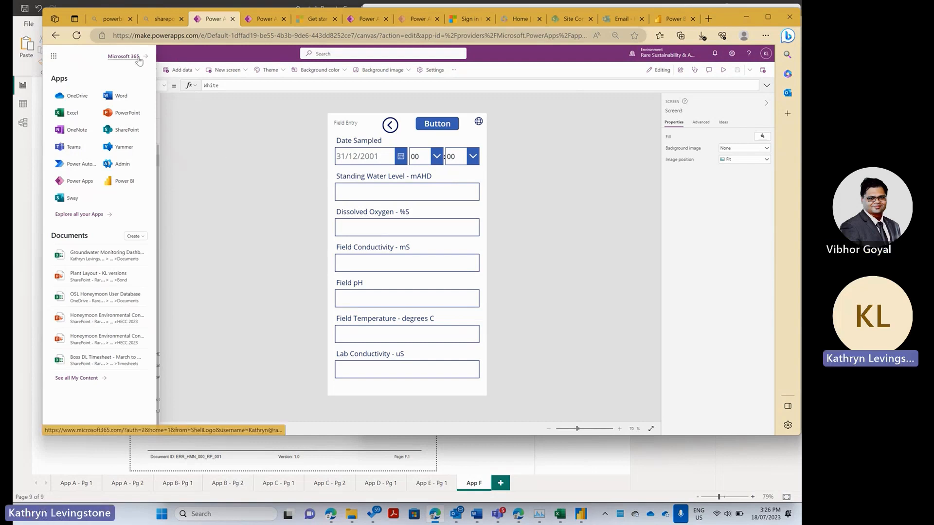
click(169, 54)
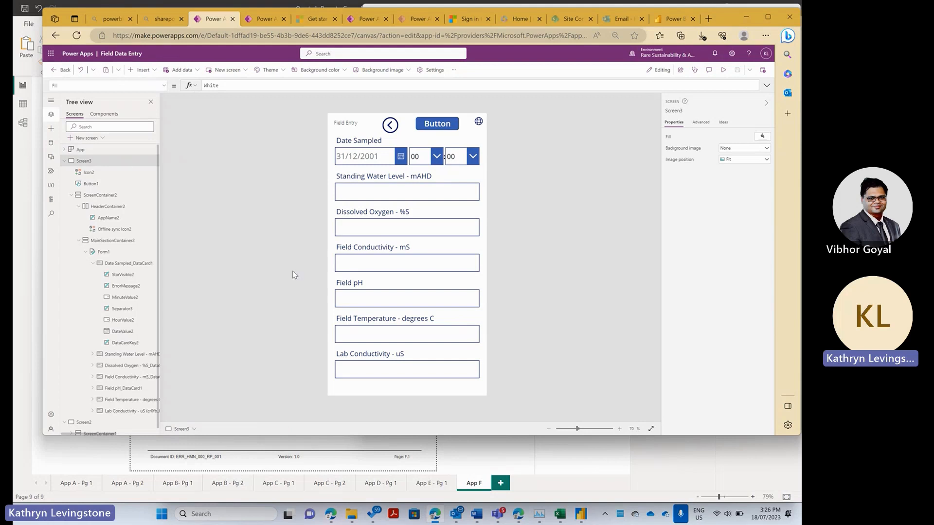
click(57, 71)
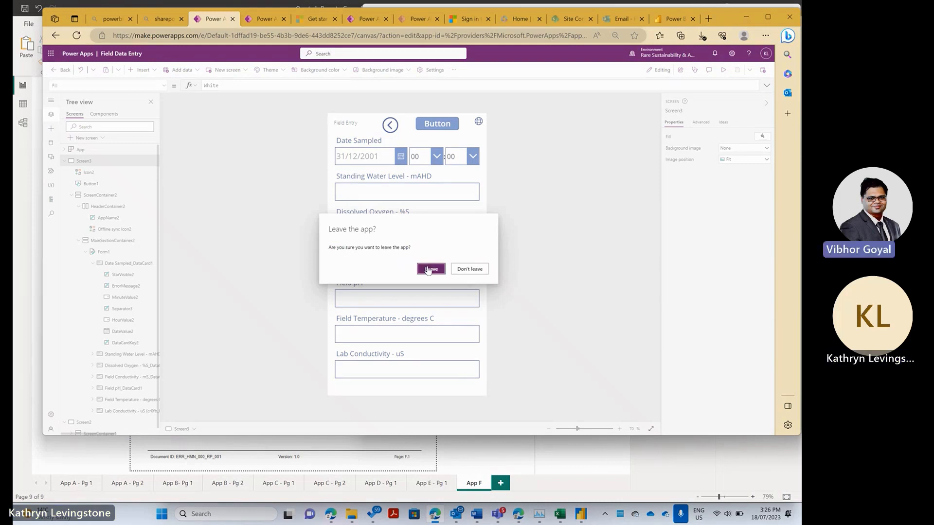
click(430, 269)
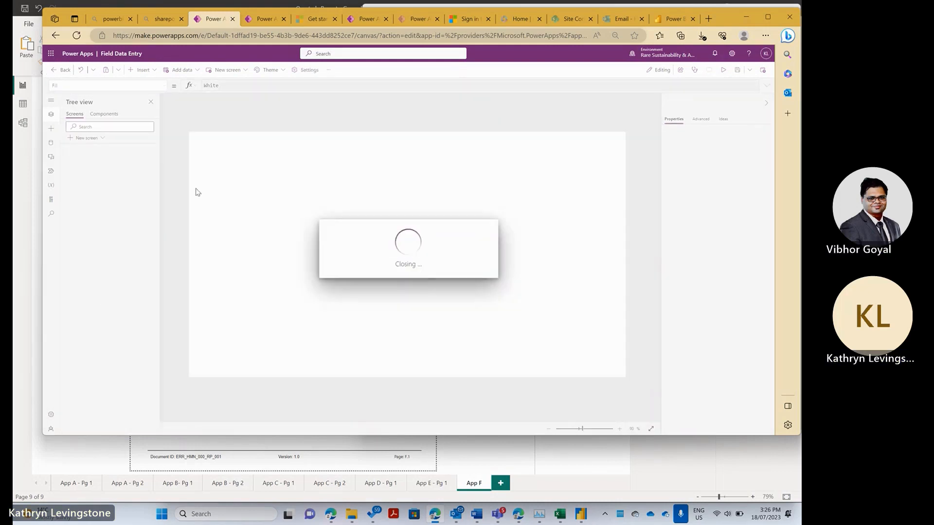
click(50, 55)
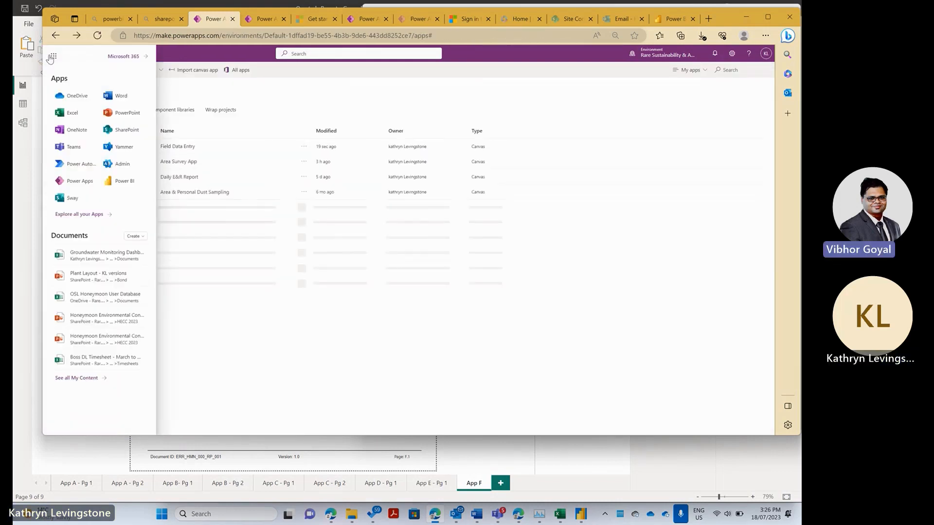
- Play Field Data Entry from the Apps list, opening it in a new tab
click(284, 103)
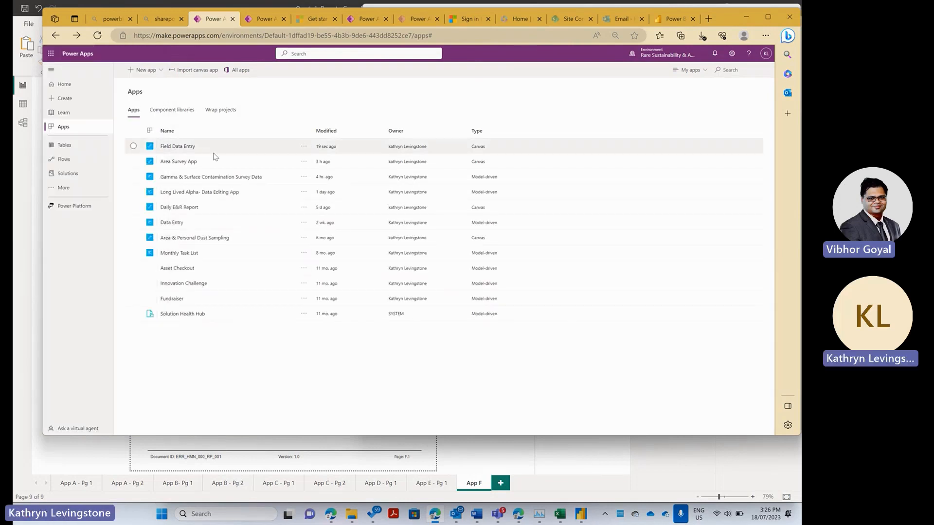
click(172, 148)
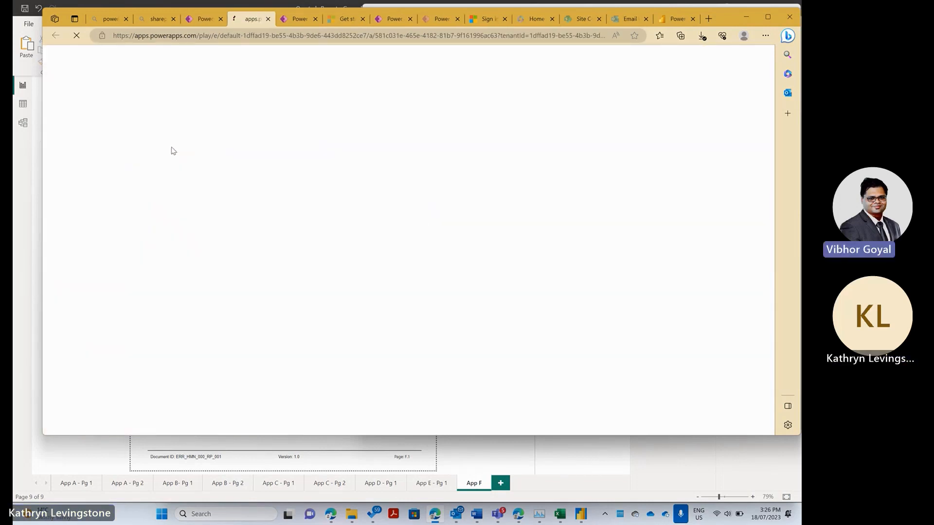